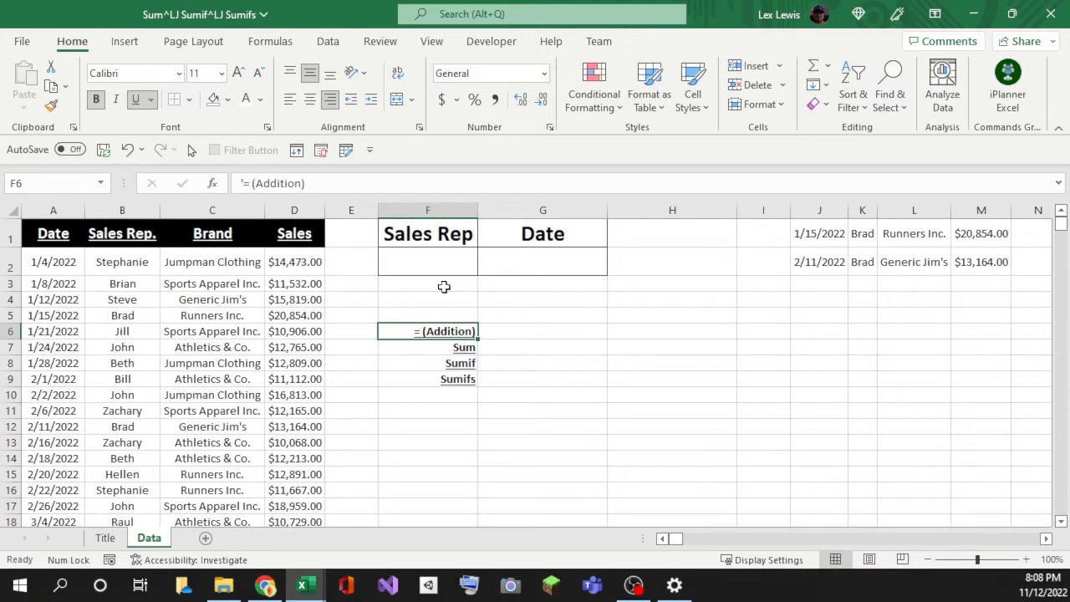
left_click(488, 328)
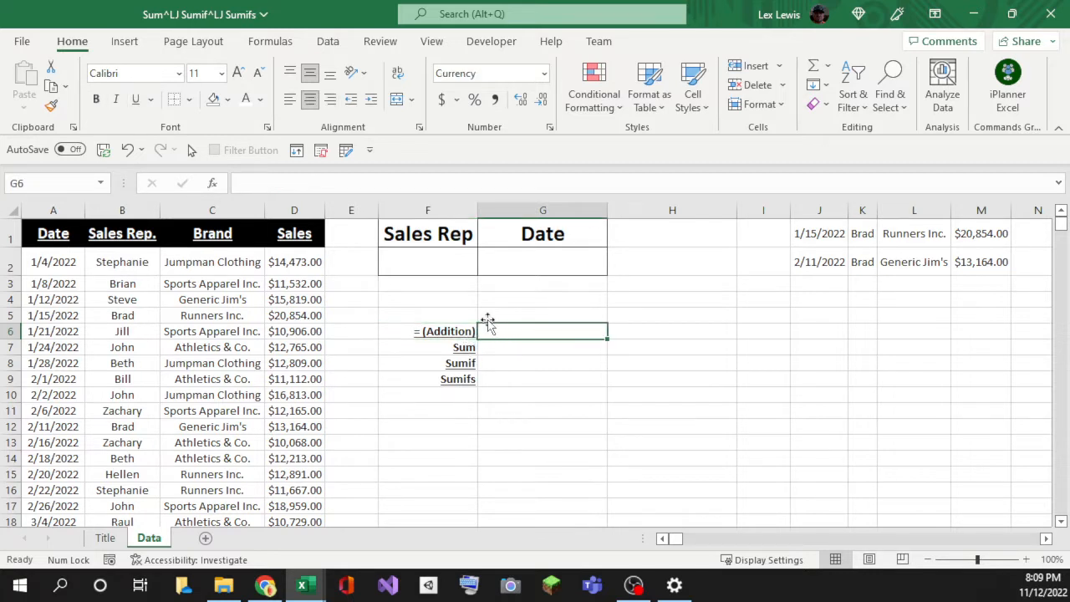
left_click(461, 333)
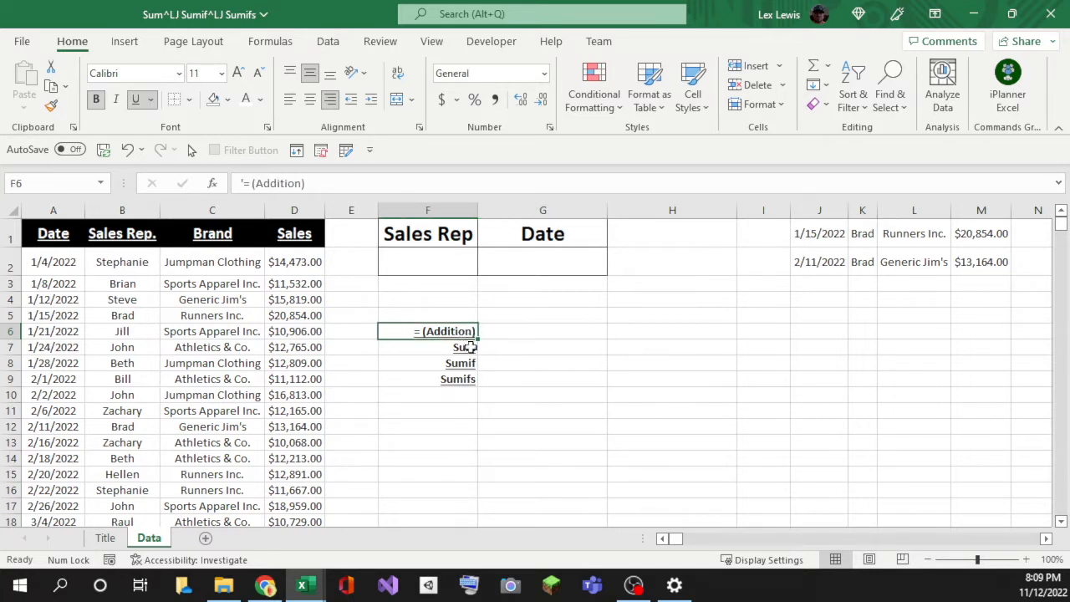
left_click(468, 350)
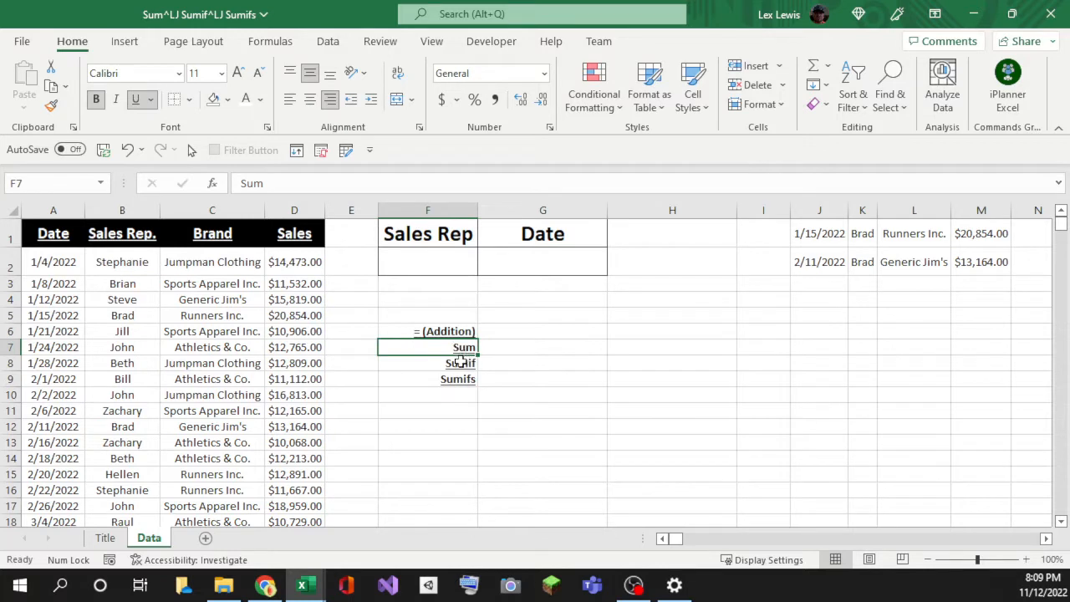
left_click(460, 365)
left_click(457, 382)
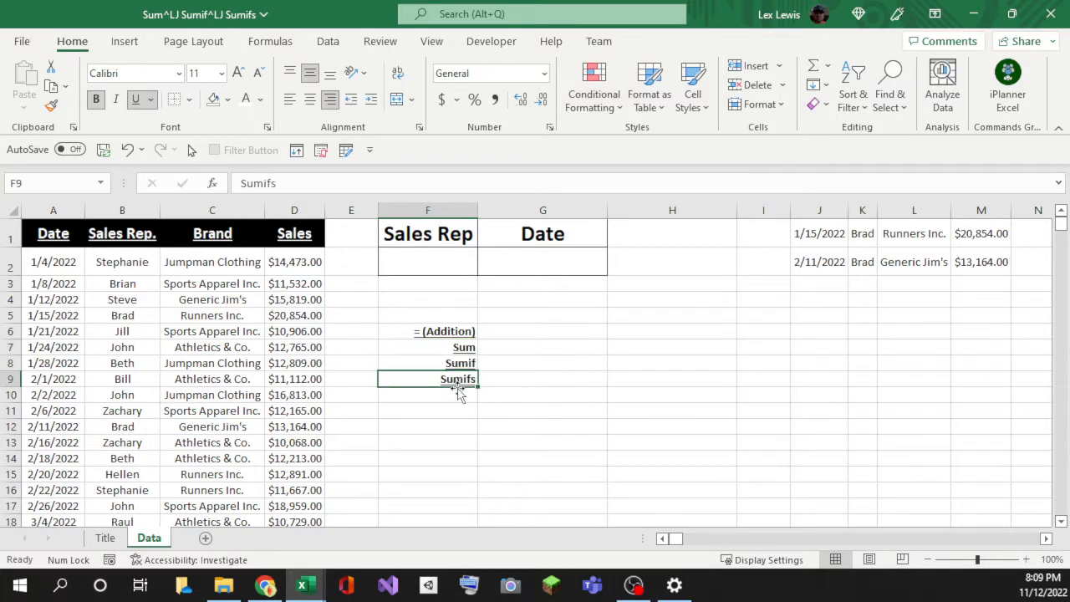
left_click(213, 190)
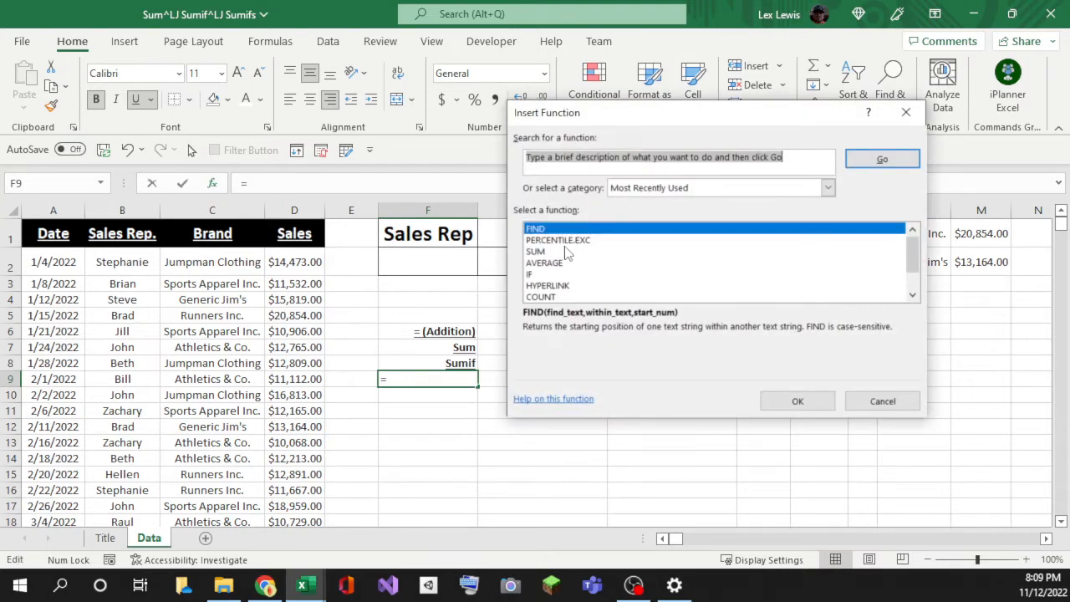
scroll(533, 274, "down", 1)
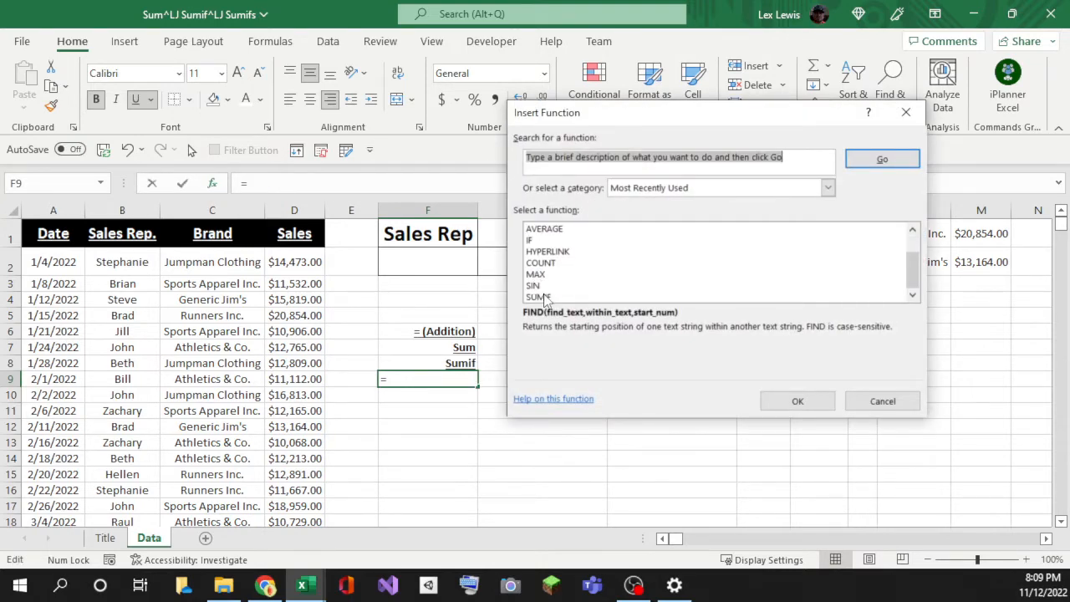
left_click(883, 401)
left_click(448, 333)
left_click(487, 335)
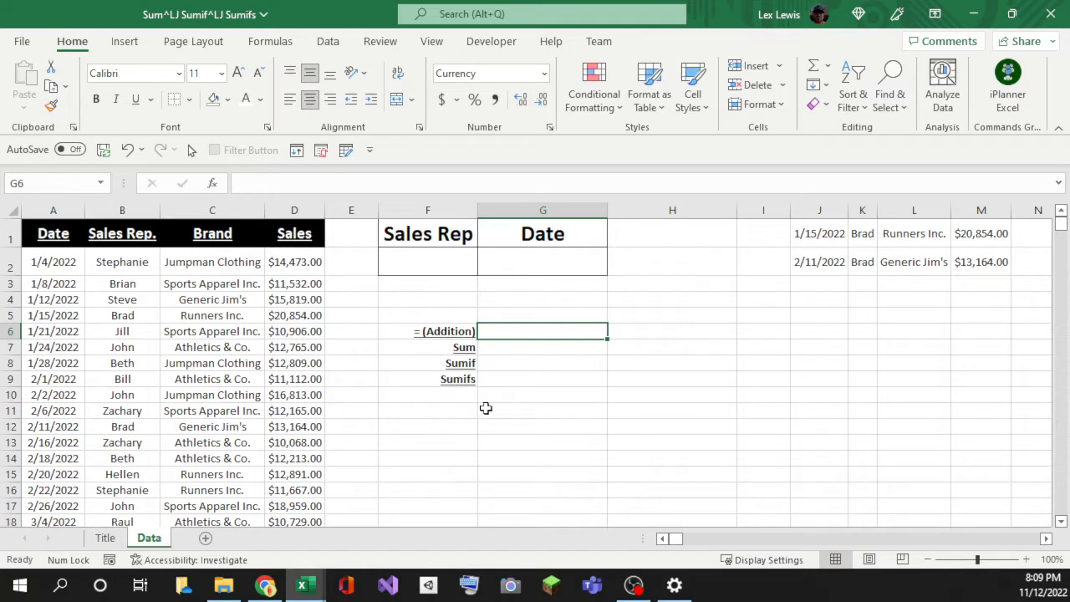
Step: Enter =M1+M2 in G6 to add the two sales amounts, giving $34,018.00
type("=")
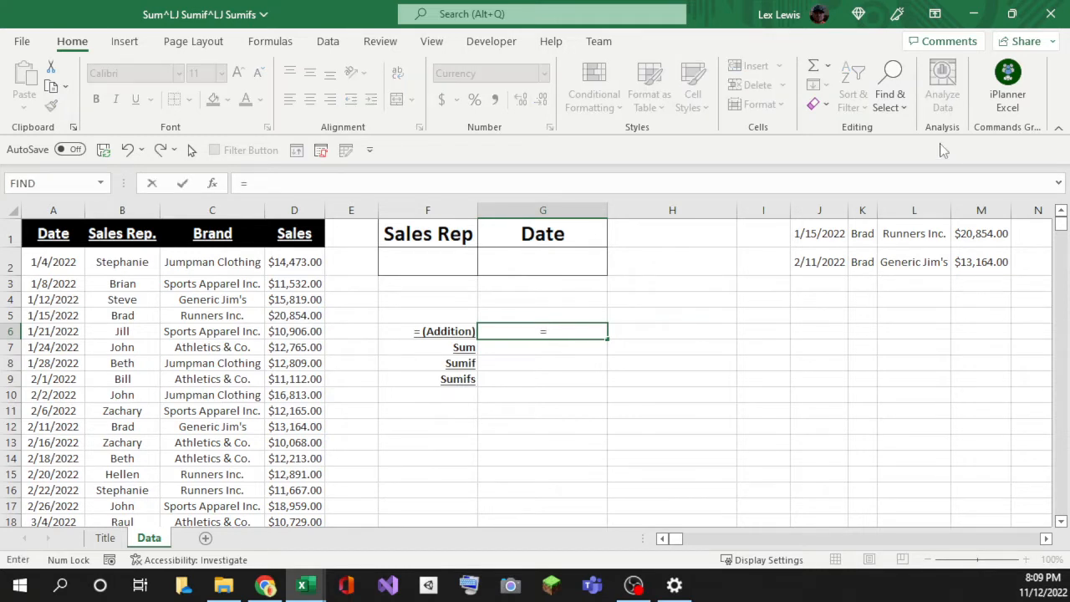
left_click(968, 236)
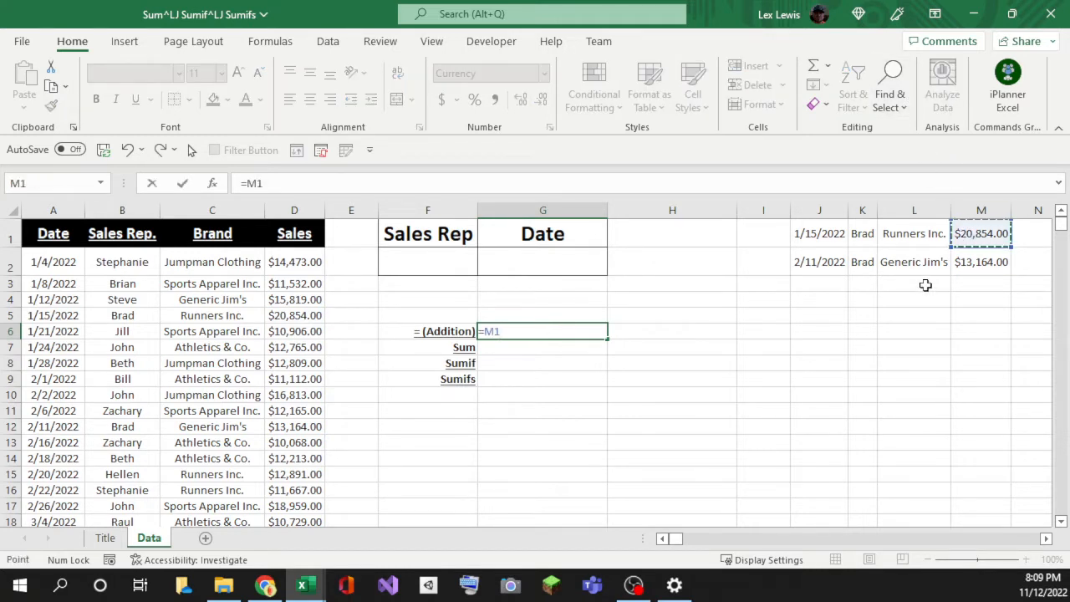
type("+")
left_click(966, 264)
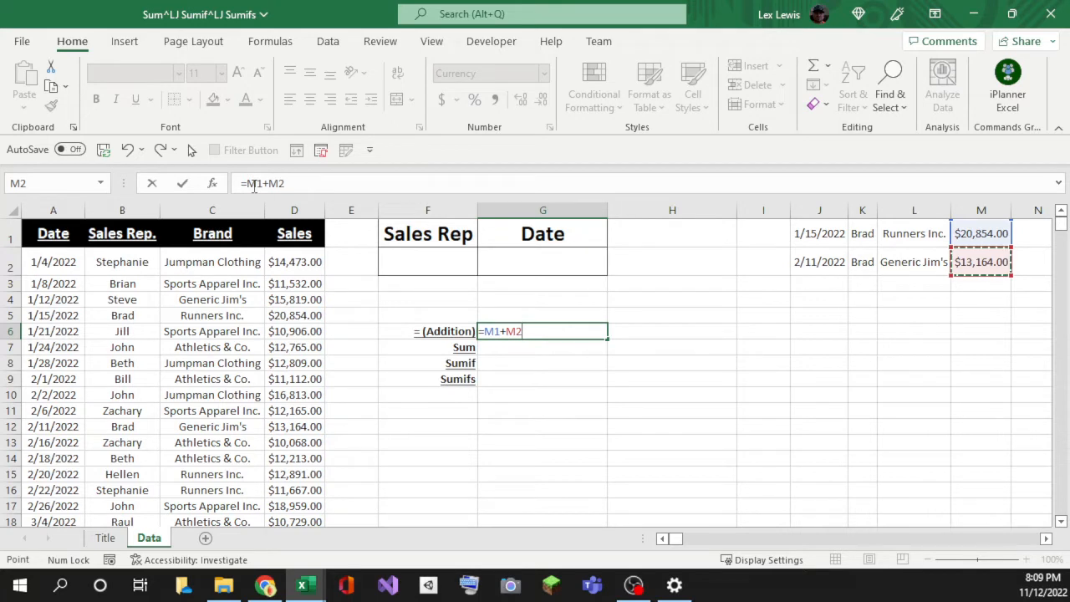
key("Return")
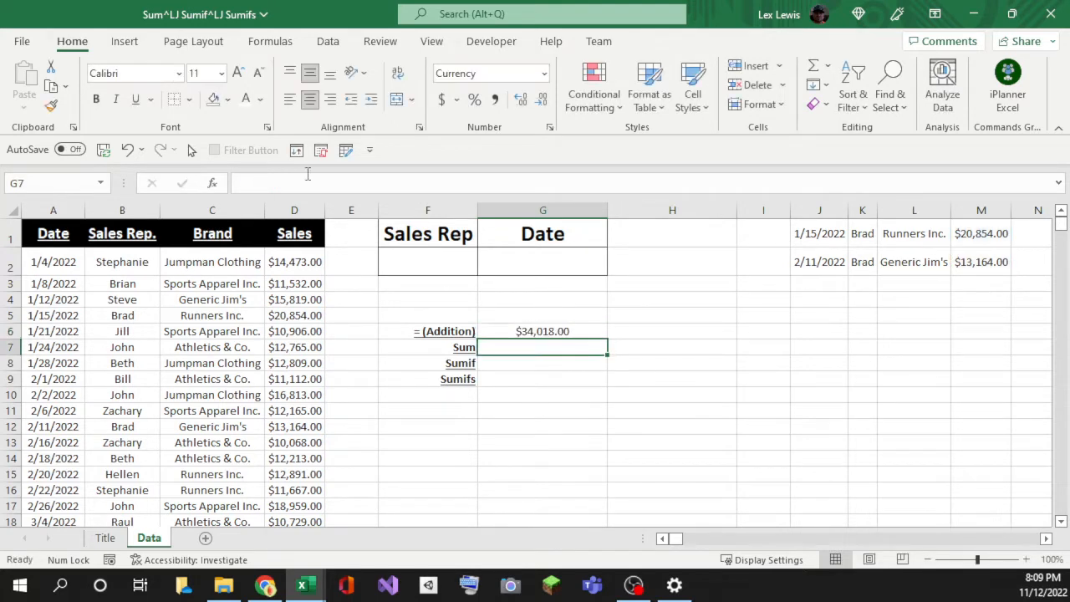
left_click(527, 333)
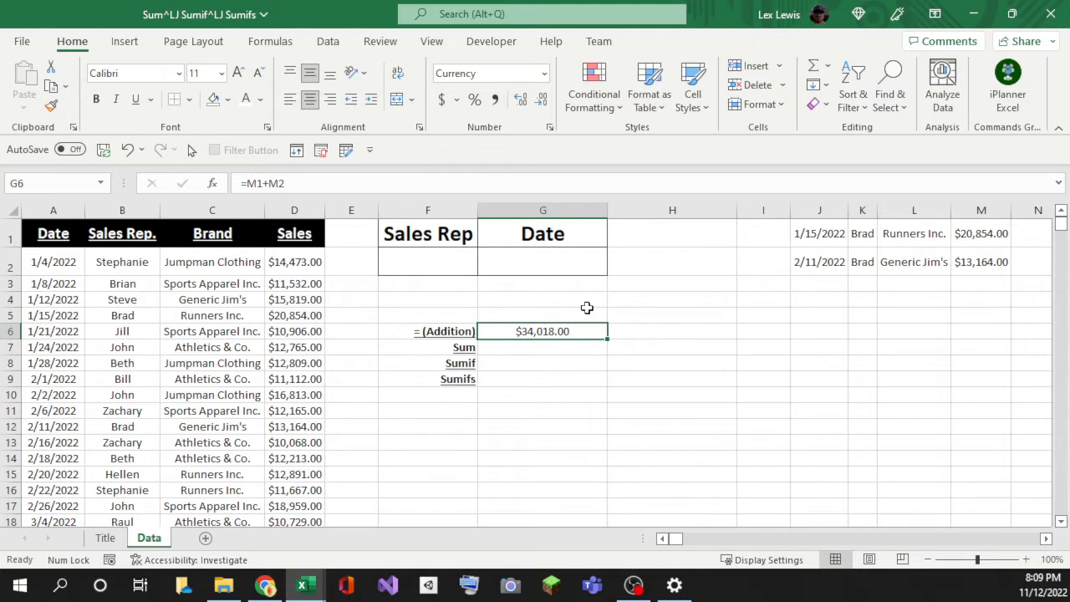
Step: Enter =SUM(M1,M2) in G7, returning $34,018.00
left_click(494, 346)
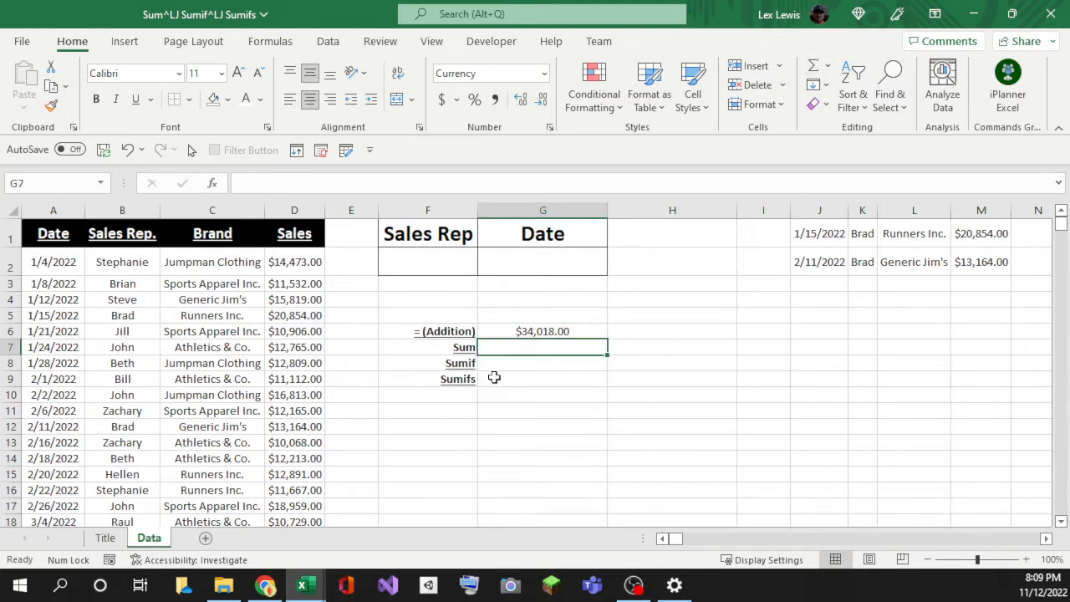
type("=SUM(")
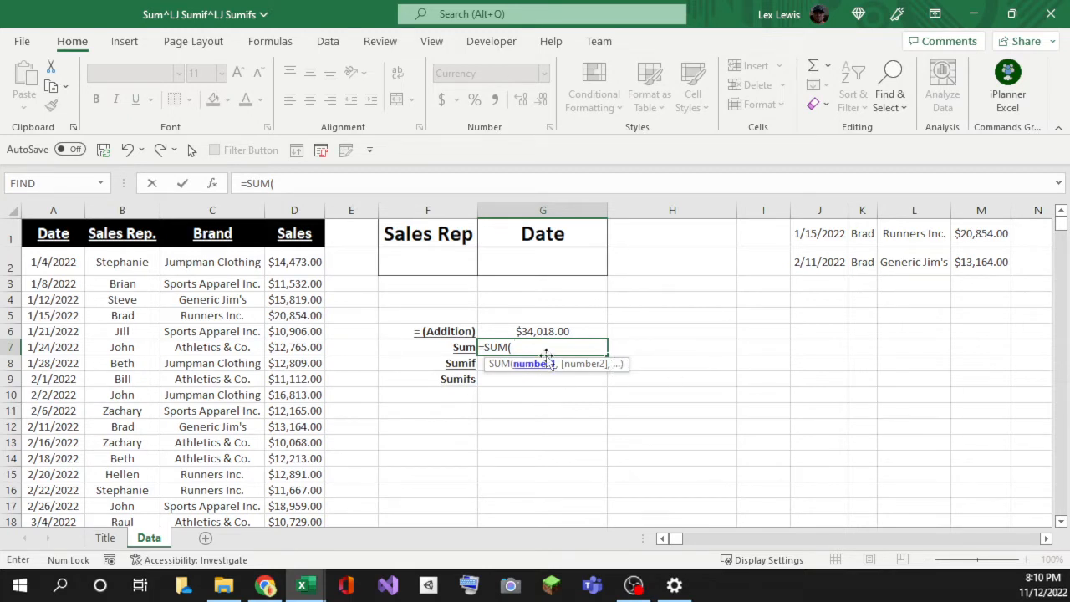
left_click(967, 234)
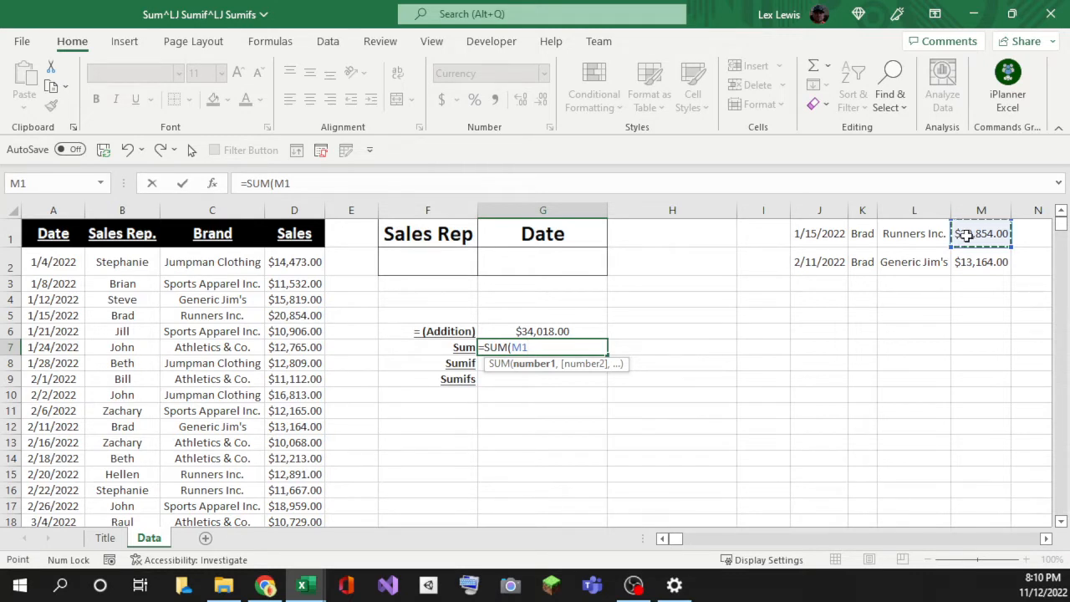
type(",")
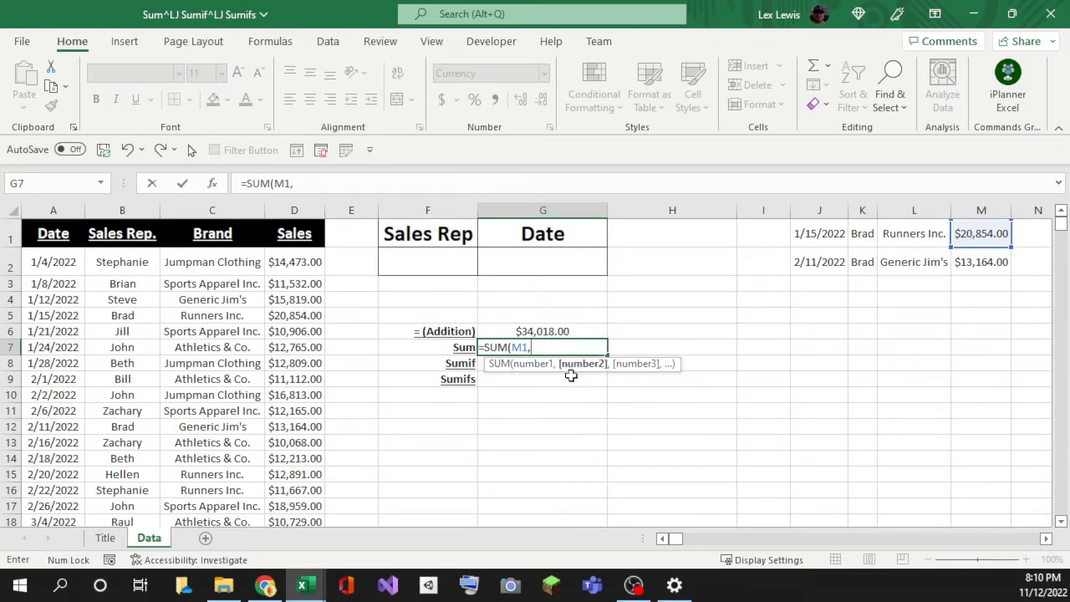
left_click(970, 263)
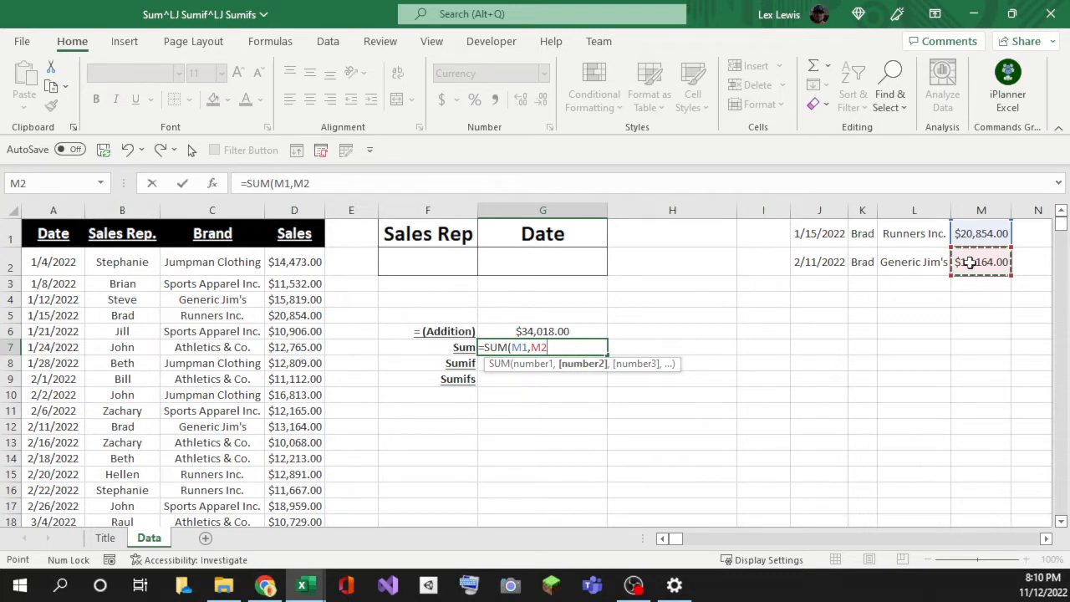
key("Return")
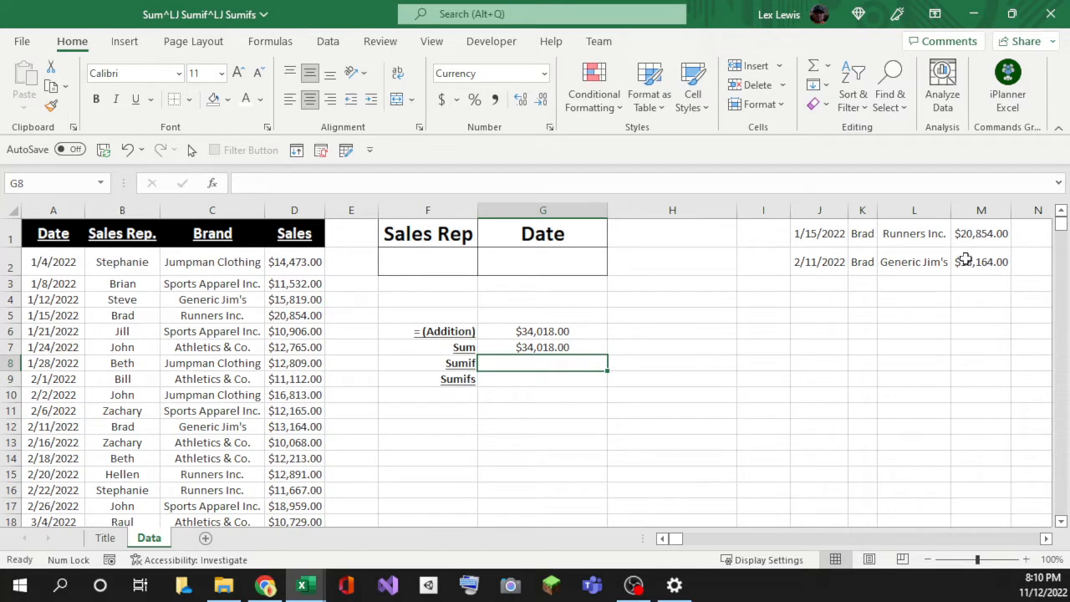
Step: Select F6:G7 to compare the Addition and Sum results side by side
left_click(522, 333)
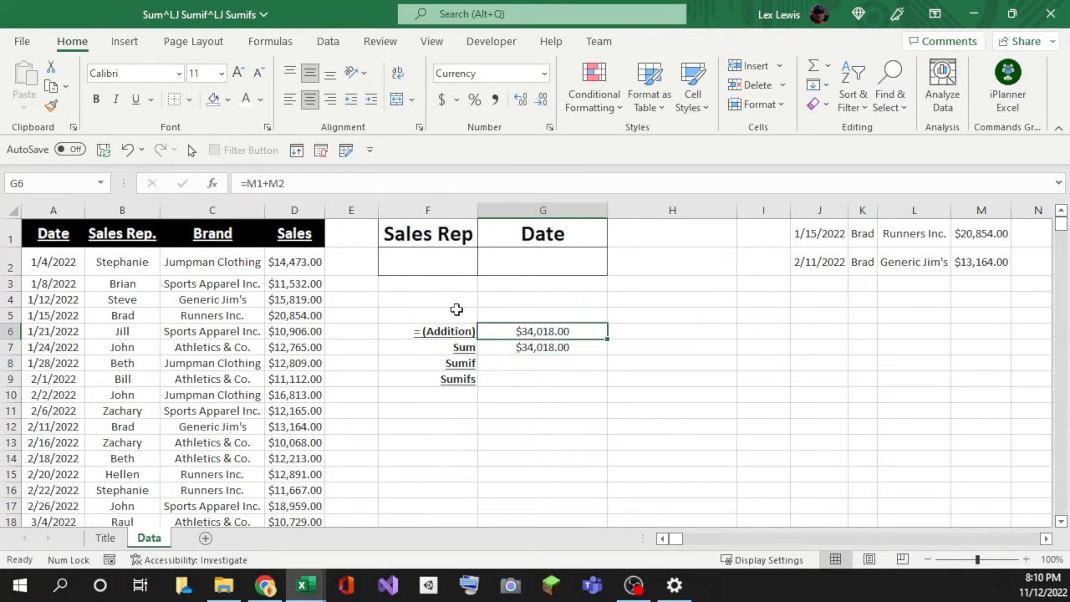
left_click(511, 346)
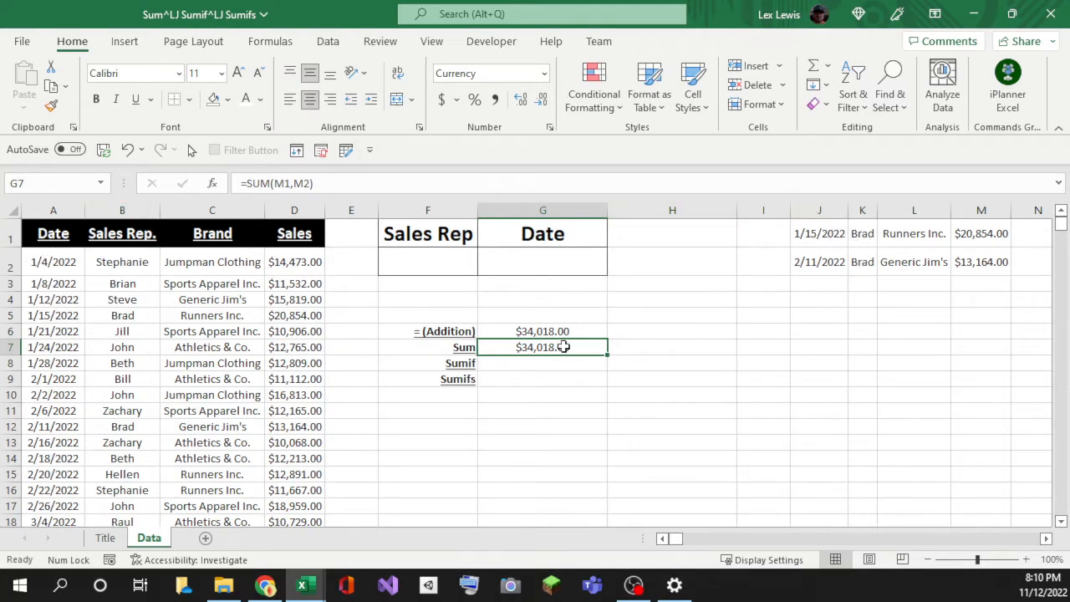
left_click_drag(461, 346, 500, 332)
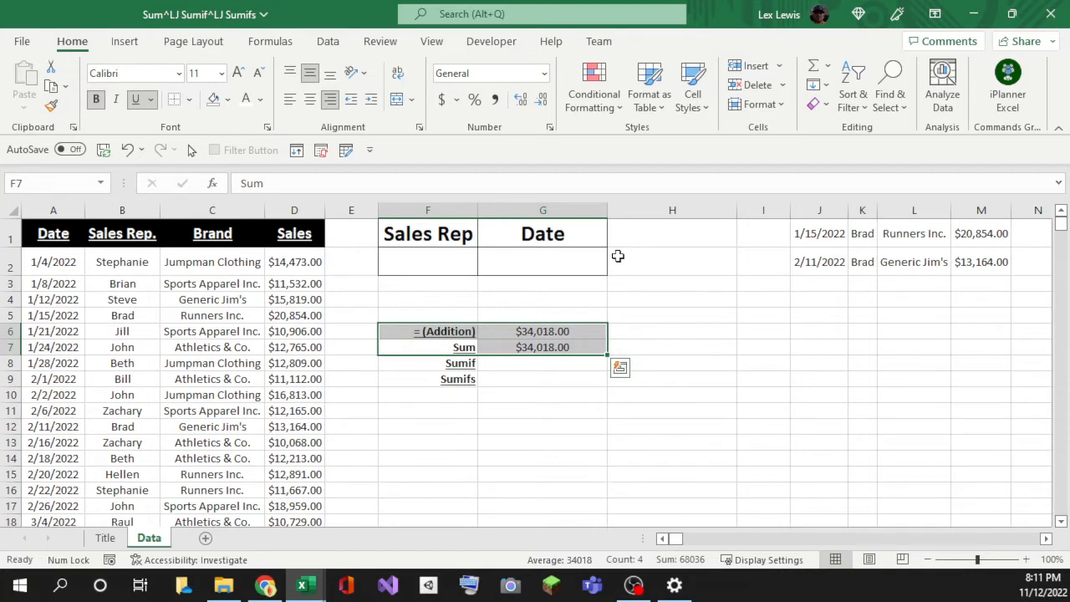
Step: Look over the sales rep entries, then reselect the Sum cell G7
left_click(121, 283)
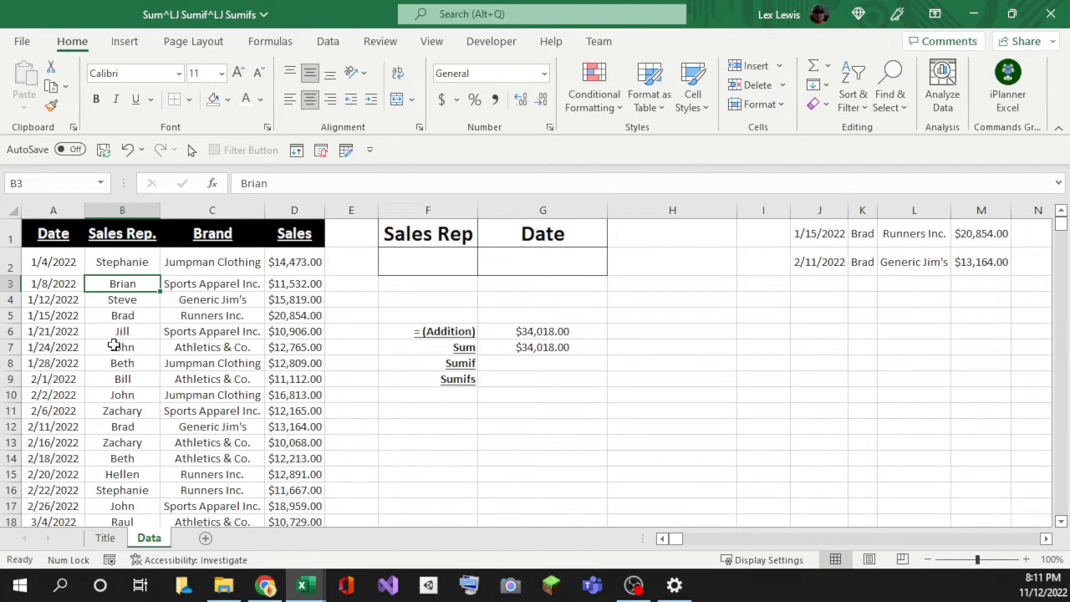
scroll(101, 420, "down", 2)
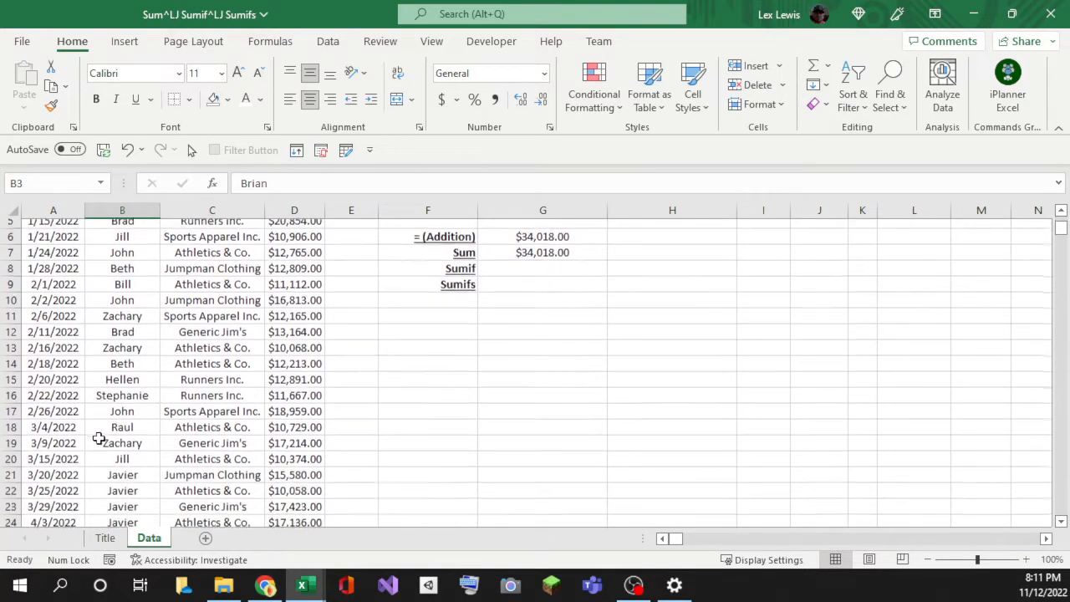
scroll(106, 406, "up", 2)
left_click(115, 266)
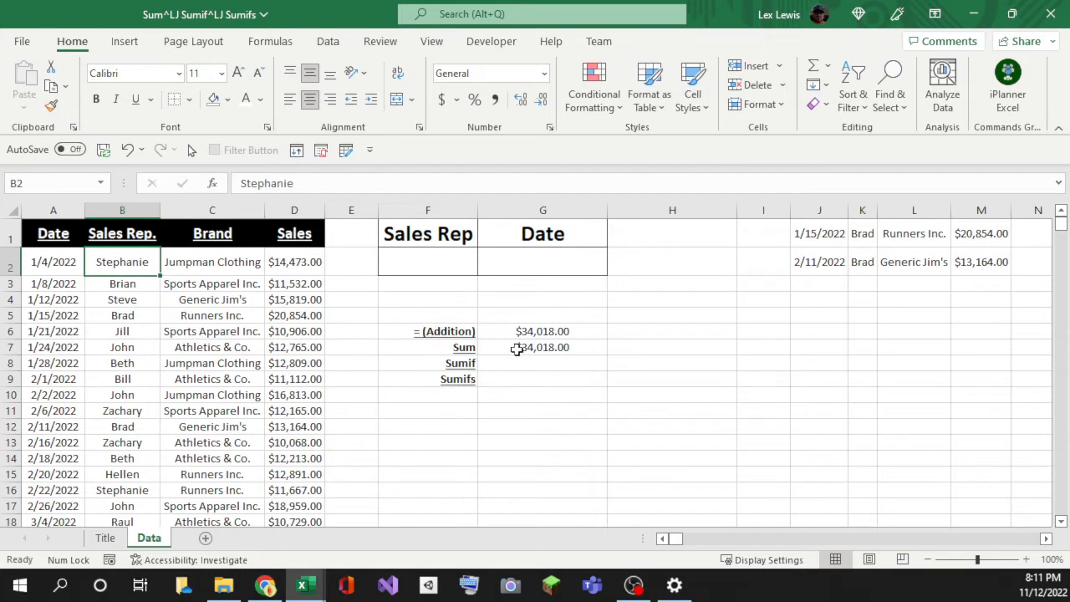
left_click(520, 347)
left_click(511, 331)
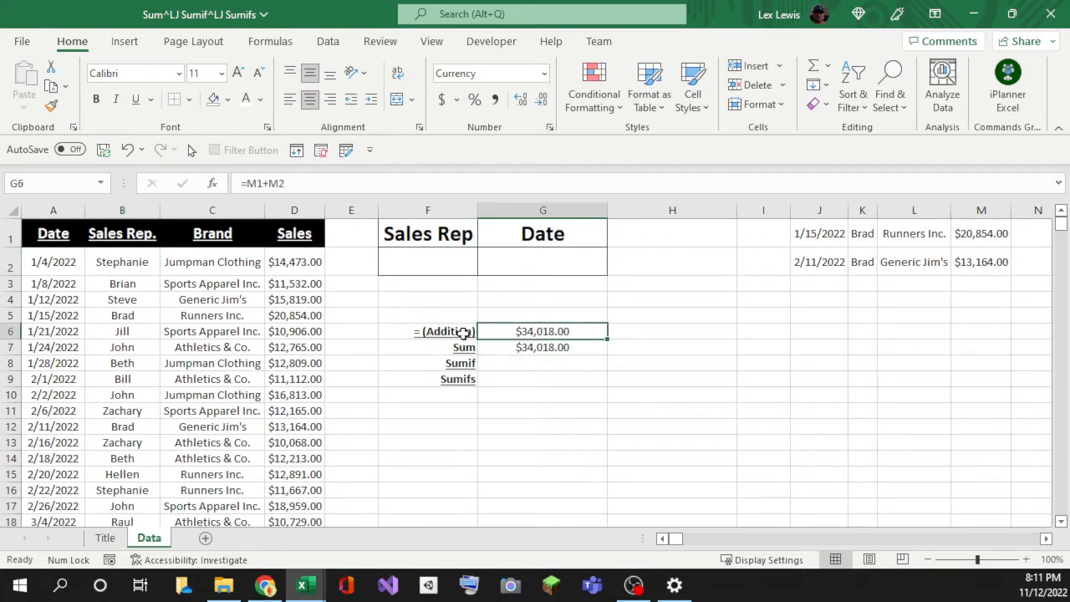
left_click(506, 344)
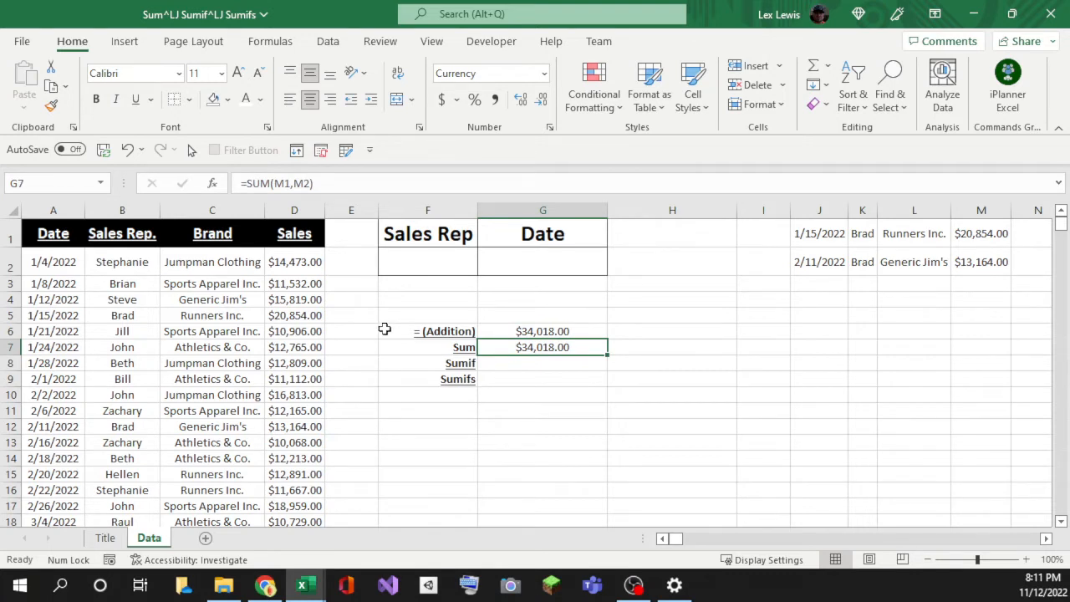
Step: Start a new SUM in G7 with the sale amounts D2 and D16
type("=sum")
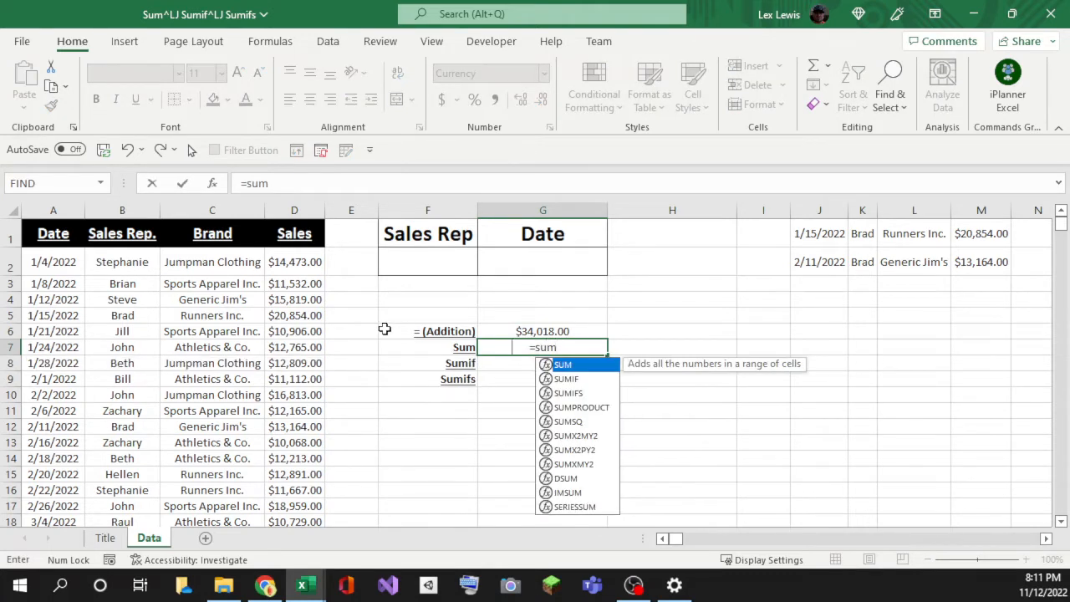
key("Tab")
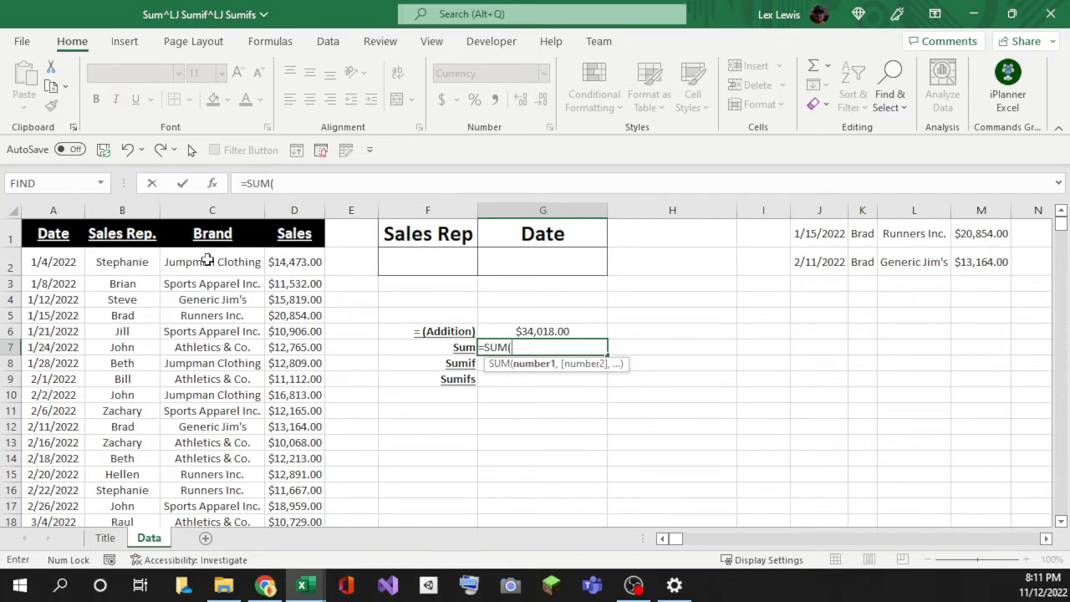
left_click(309, 265)
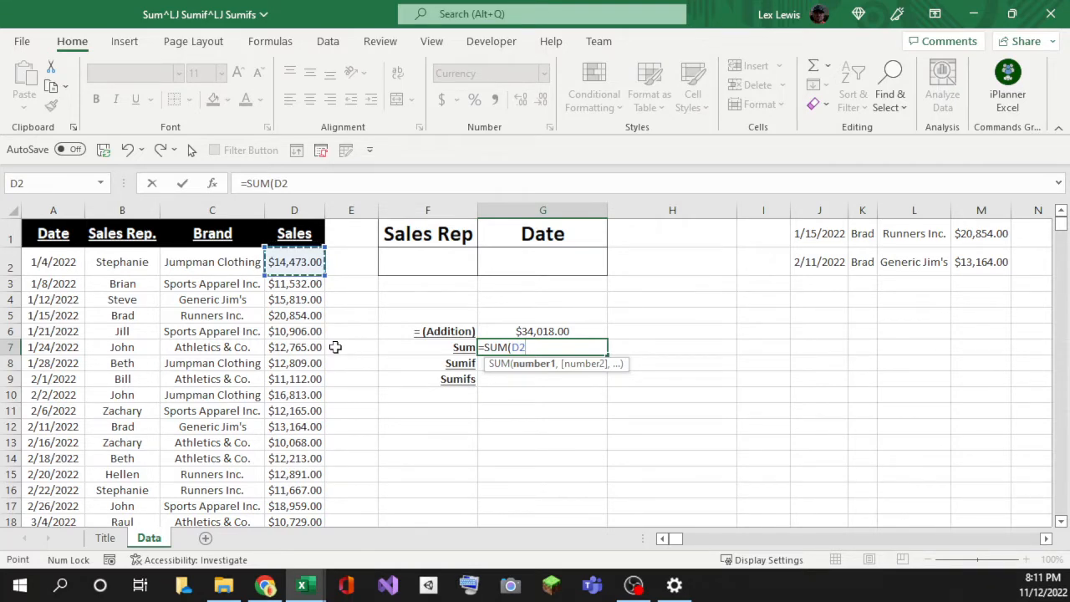
type(",")
scroll(86, 385, "down", 1)
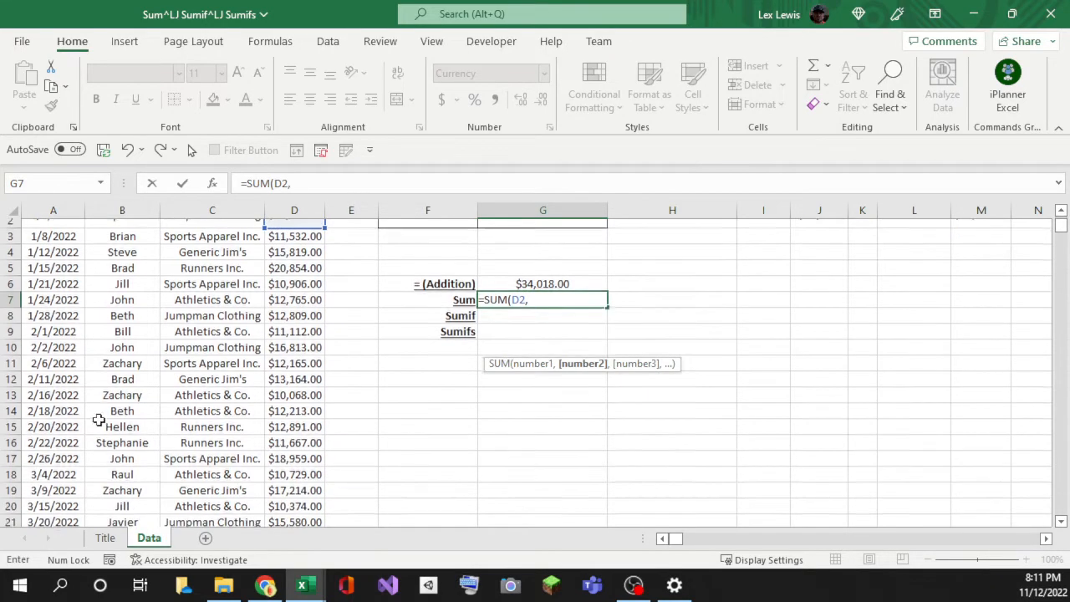
left_click(286, 442)
type(",")
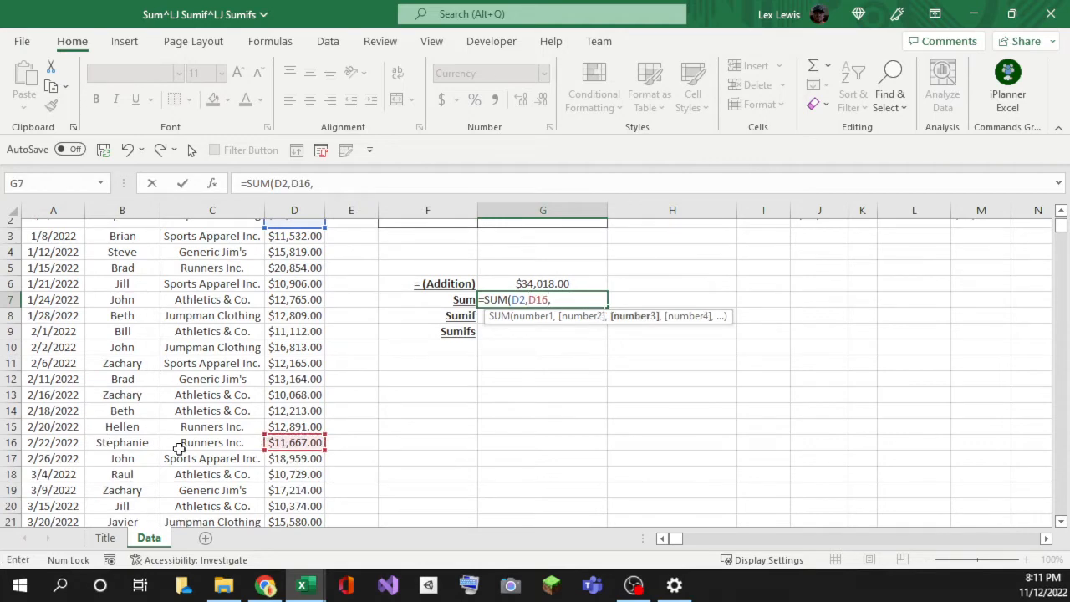
Step: Add D25 and D73 and close the SUM, totalling $49,507.00
scroll(147, 433, "down", 2)
scroll(133, 438, "down", 1)
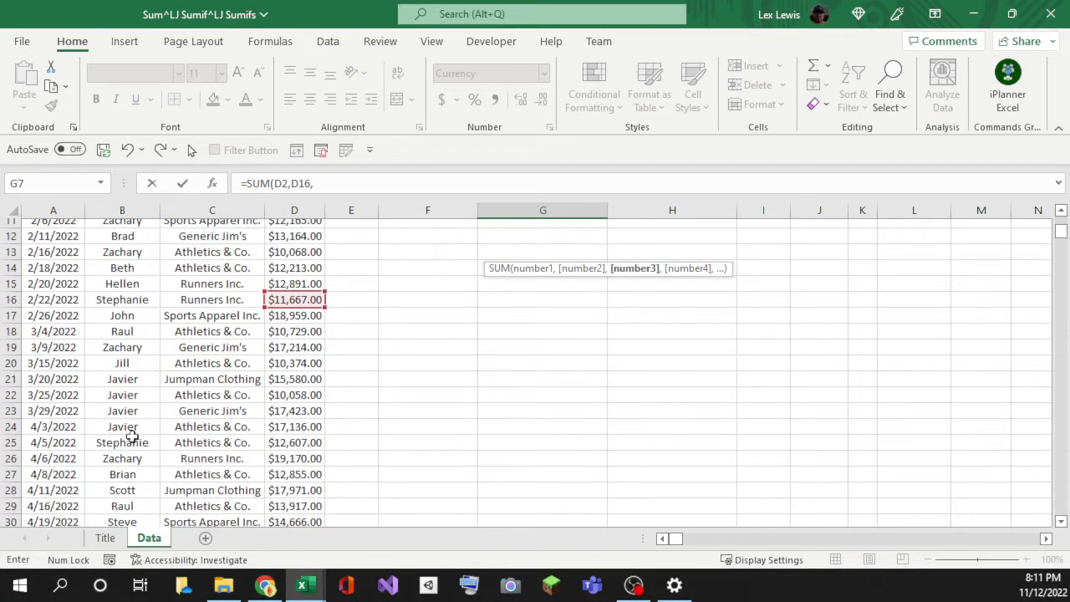
left_click(281, 442)
type(",")
scroll(284, 439, "down", 5)
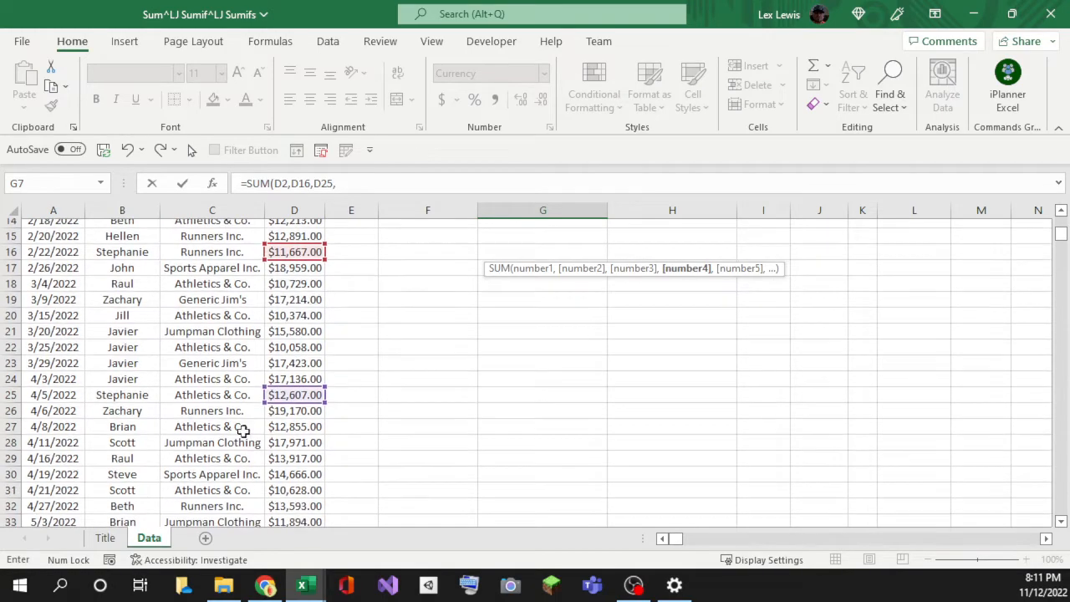
scroll(138, 439, "down", 5)
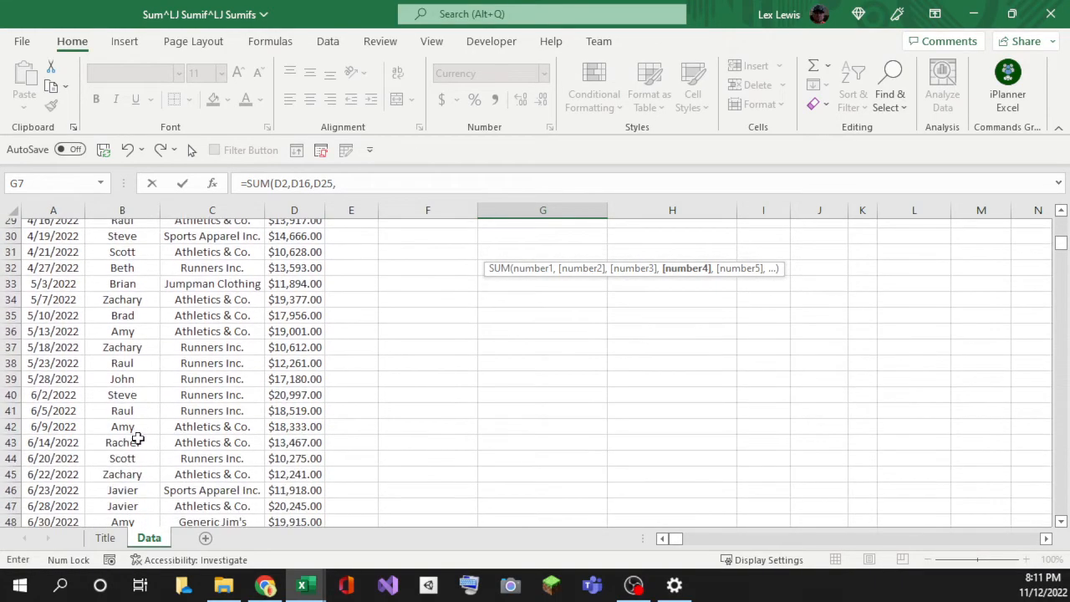
scroll(132, 454, "down", 6)
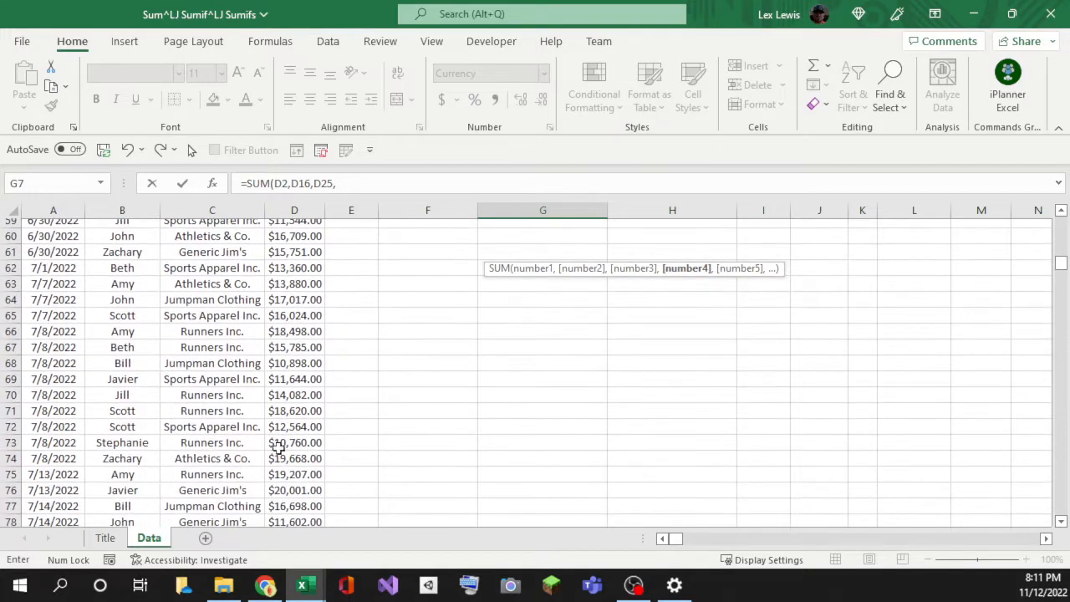
left_click(284, 444)
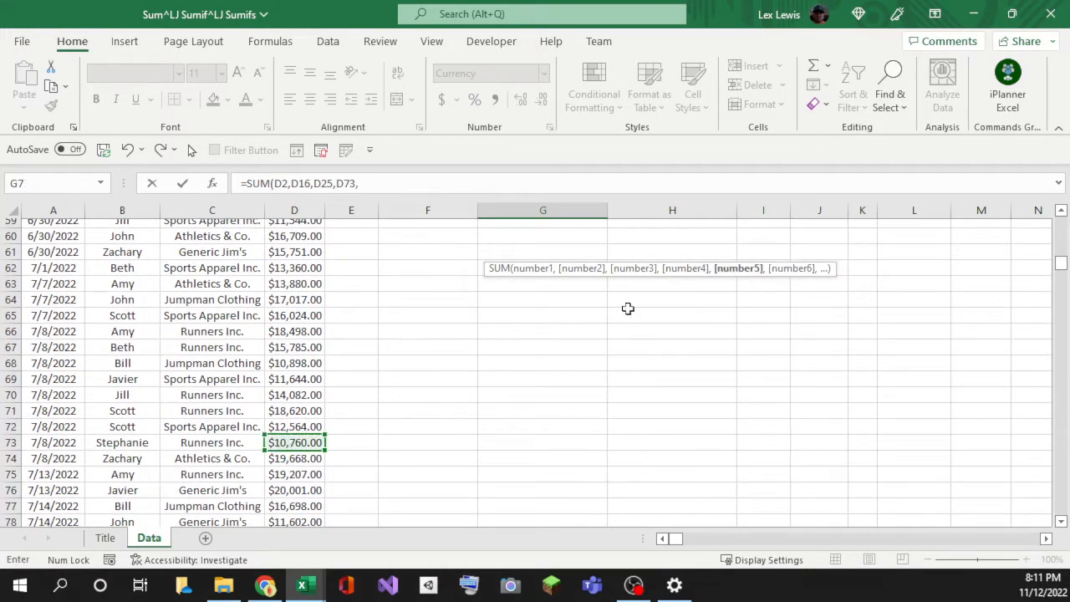
scroll(66, 468, "down", 2)
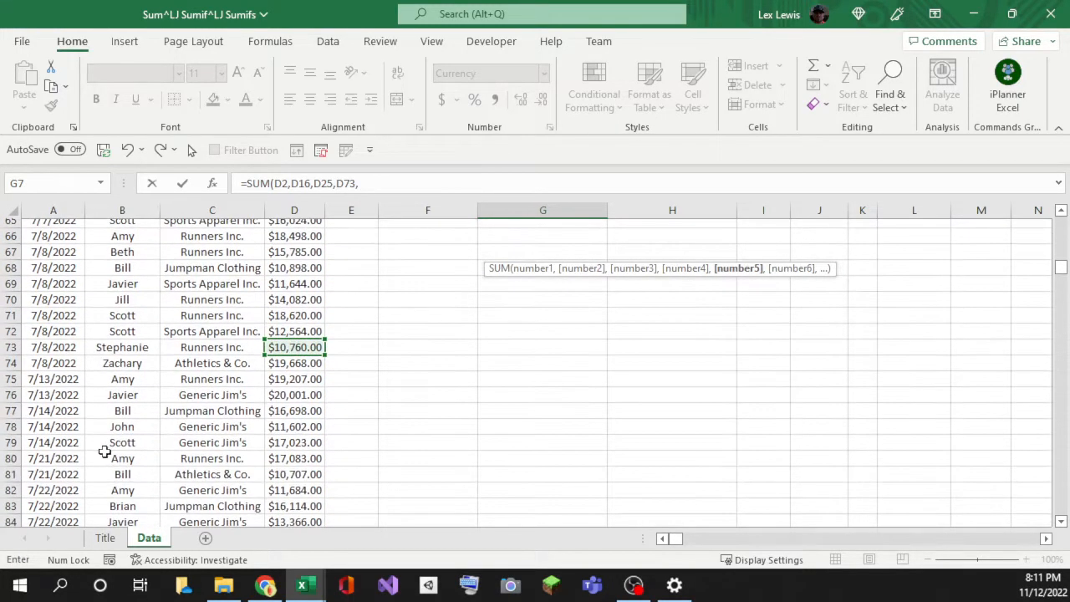
scroll(100, 449, "down", 2)
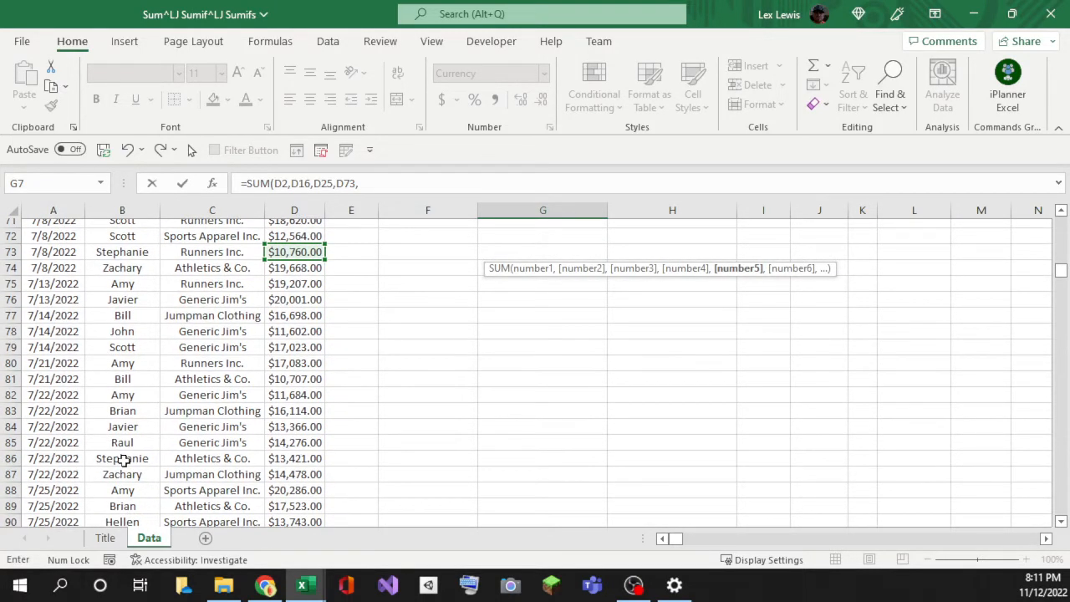
scroll(264, 349, "up", 19)
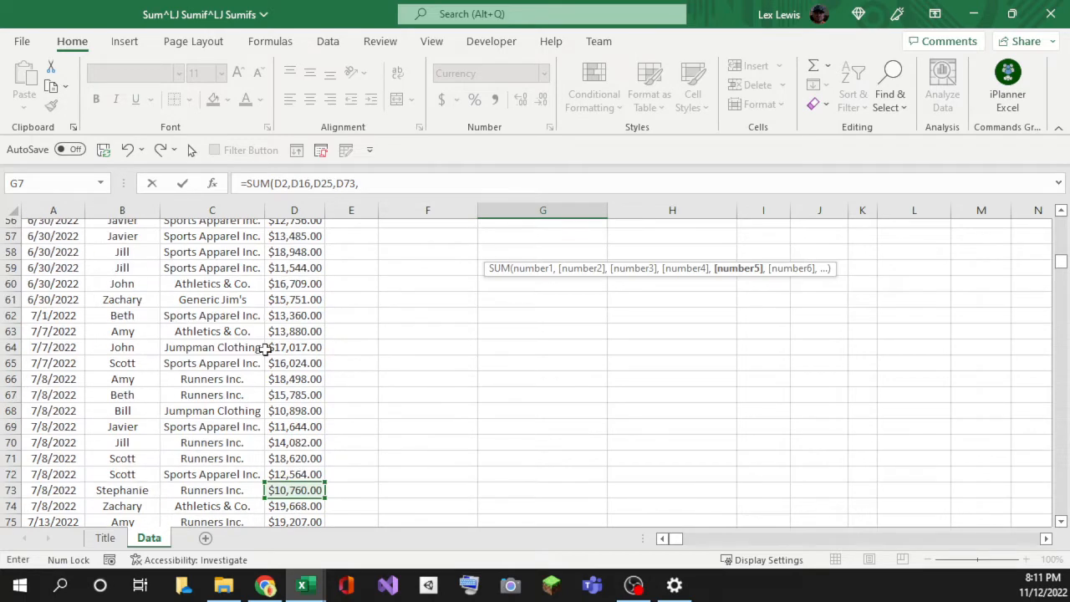
scroll(264, 350, "up", 5)
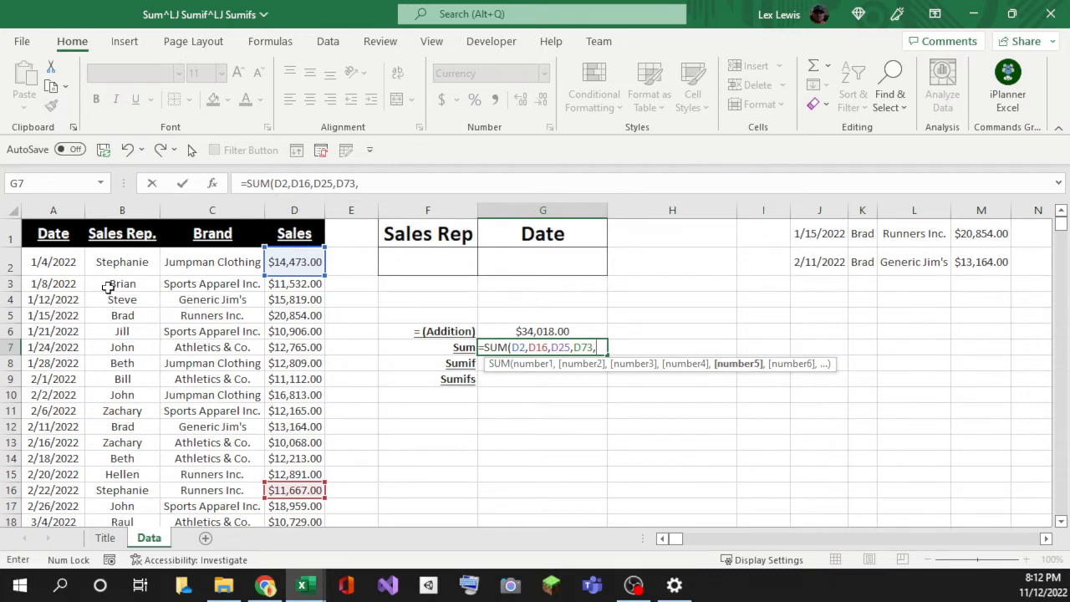
type(")")
key("Return")
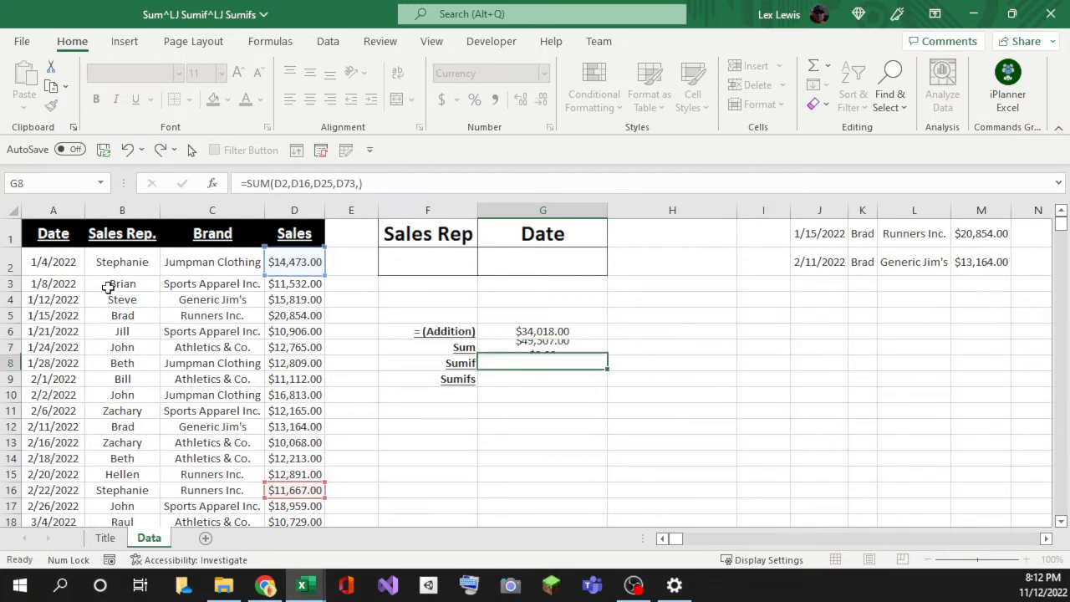
left_click(525, 342)
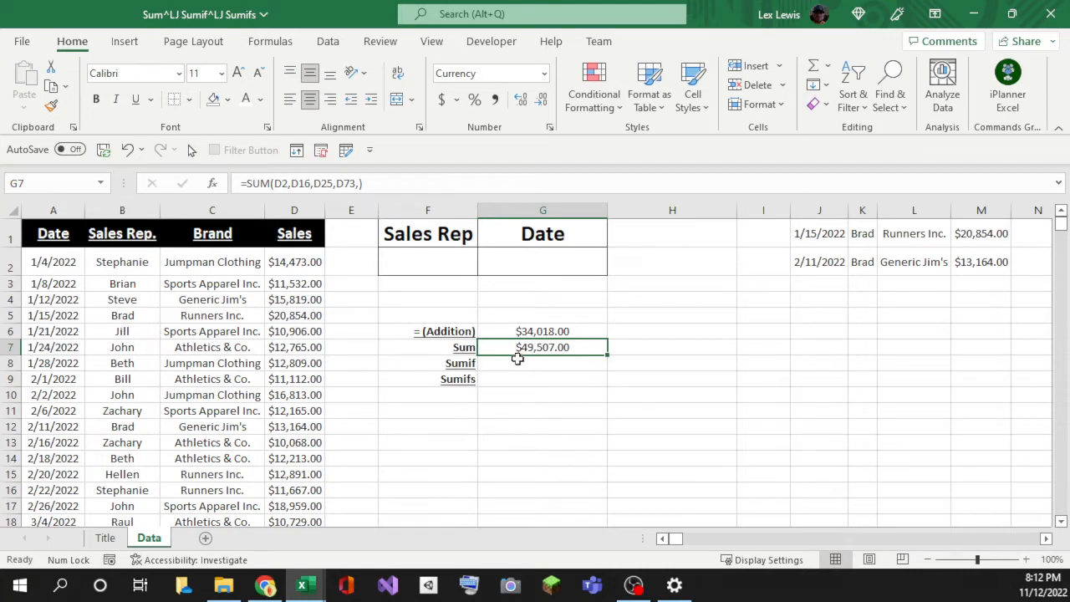
left_click(517, 361)
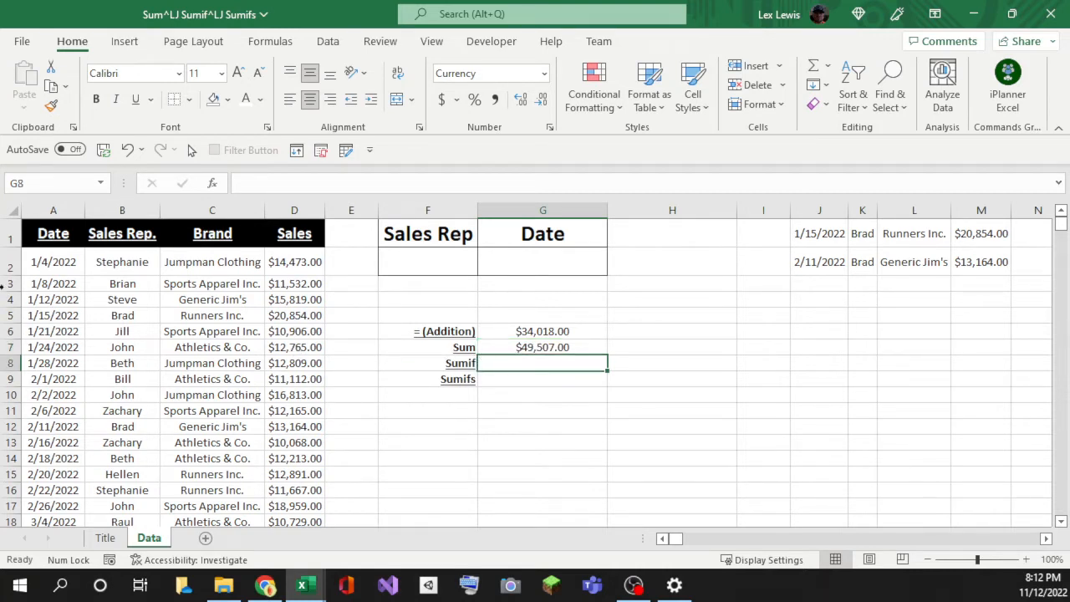
left_click(450, 362)
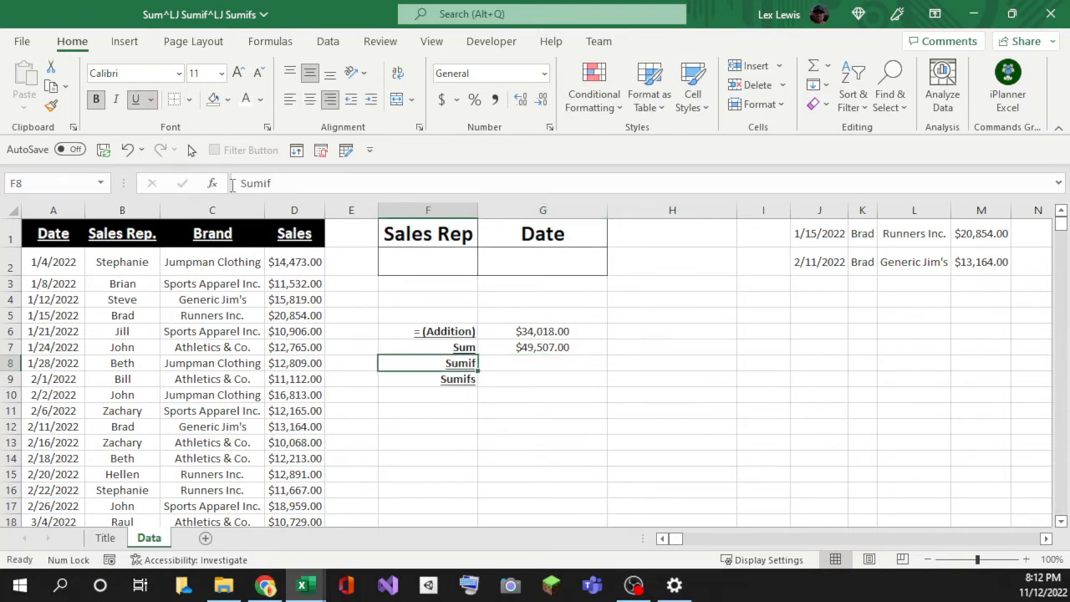
double_click(261, 183)
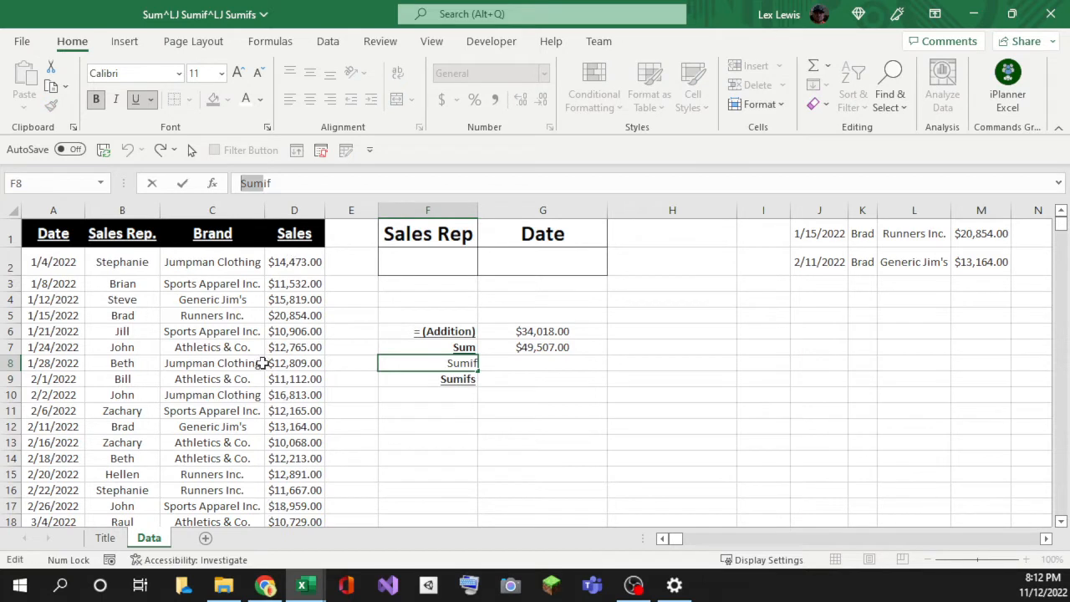
left_click(268, 183)
left_click_drag(271, 184, 261, 184)
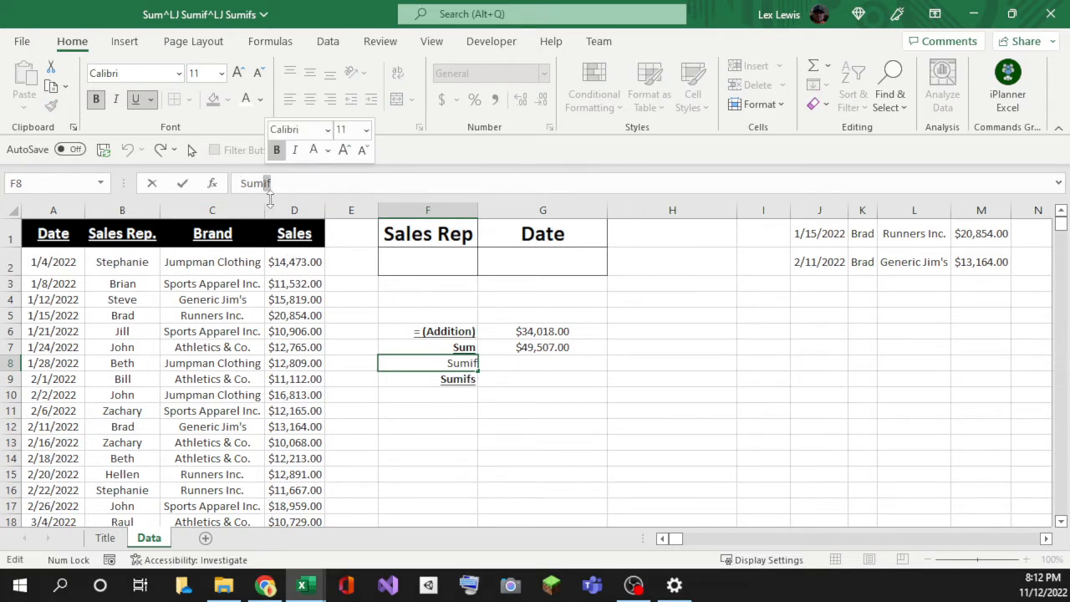
Step: Insert the SUMIF function into G8 from the autocomplete list
left_click(460, 423)
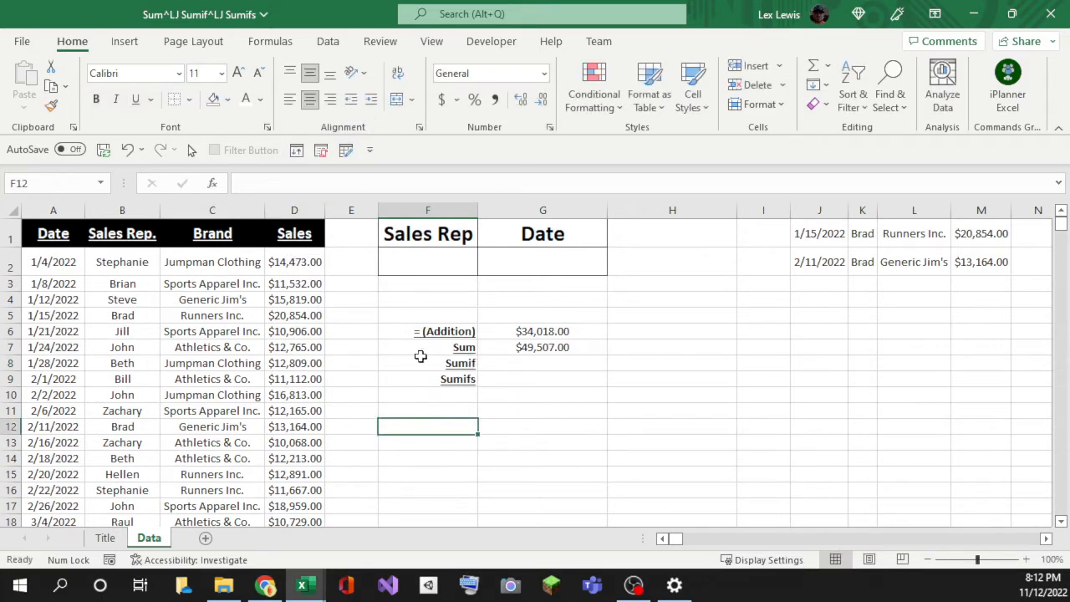
left_click(456, 362)
left_click(494, 362)
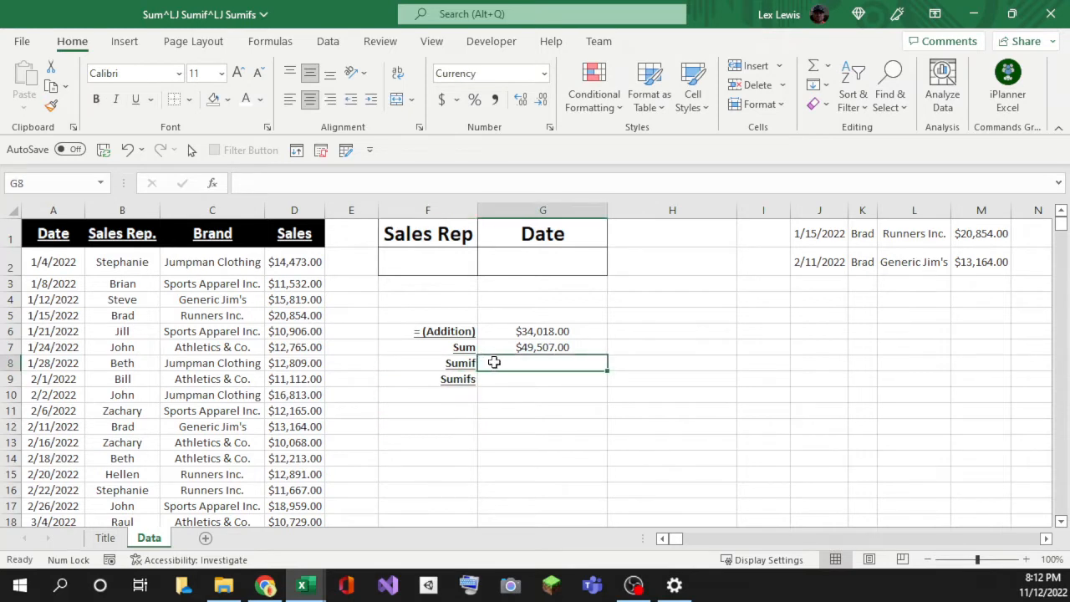
type("=sumif")
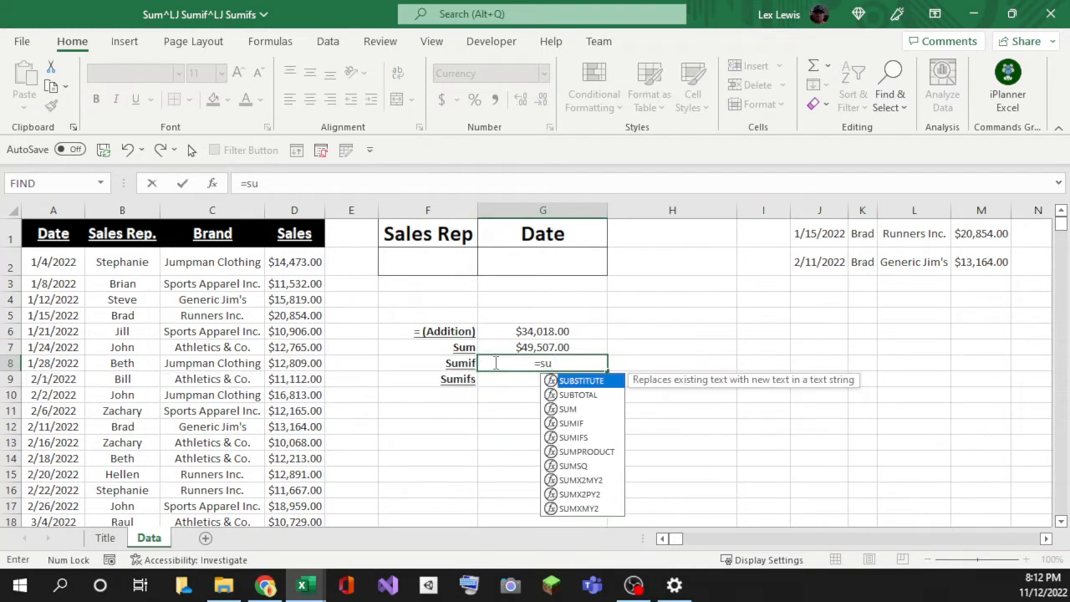
key("BackSpace")
key("BackSpace")
key("BackSpace")
left_click(572, 426)
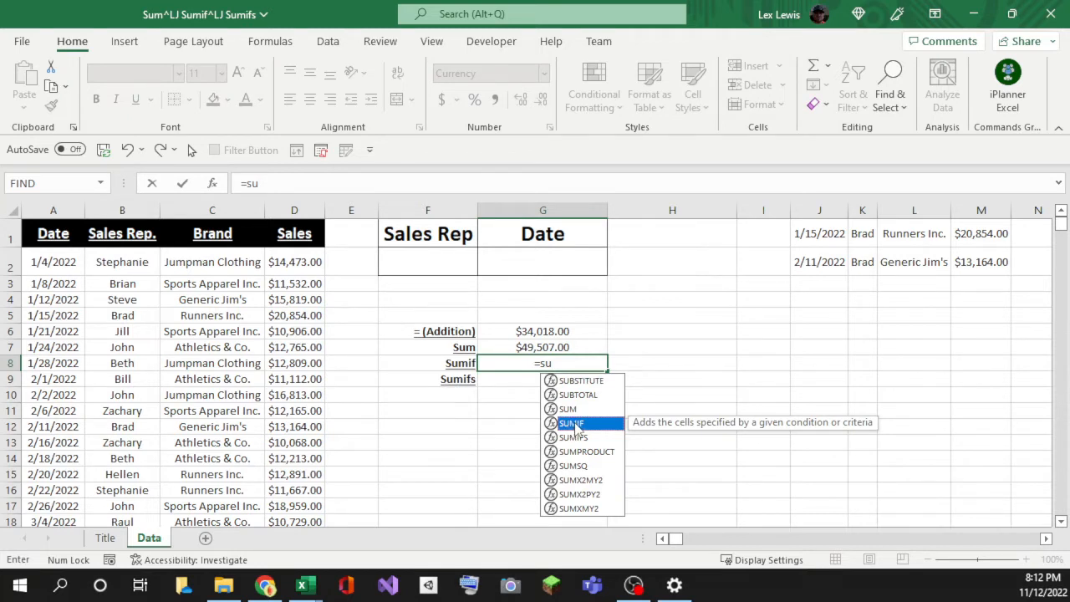
double_click(574, 425)
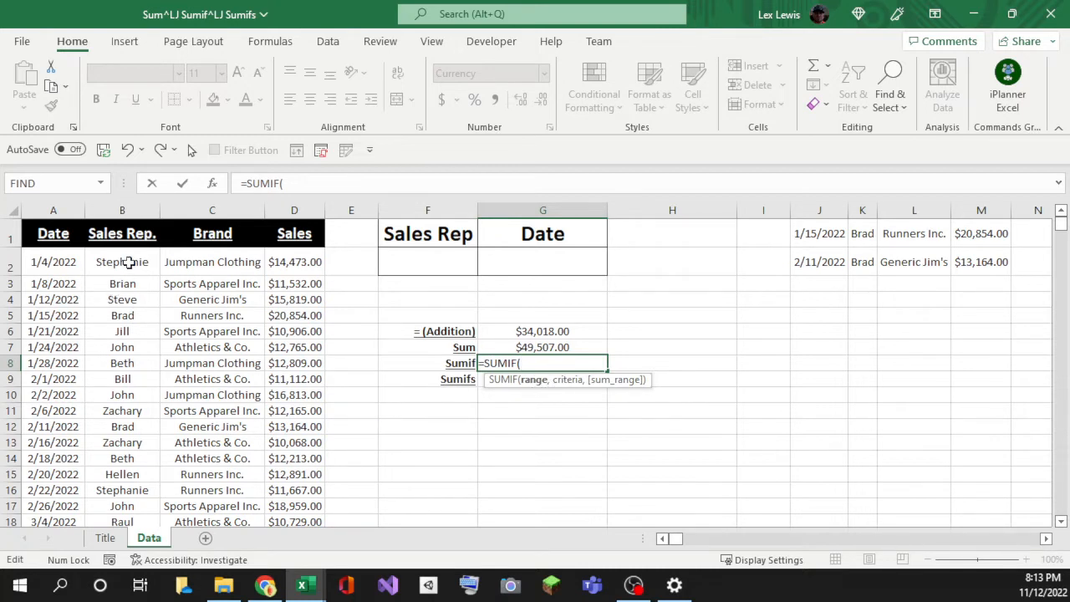
Step: Set the SUMIF range to the Sales Rep column B2:B358
left_click(127, 262)
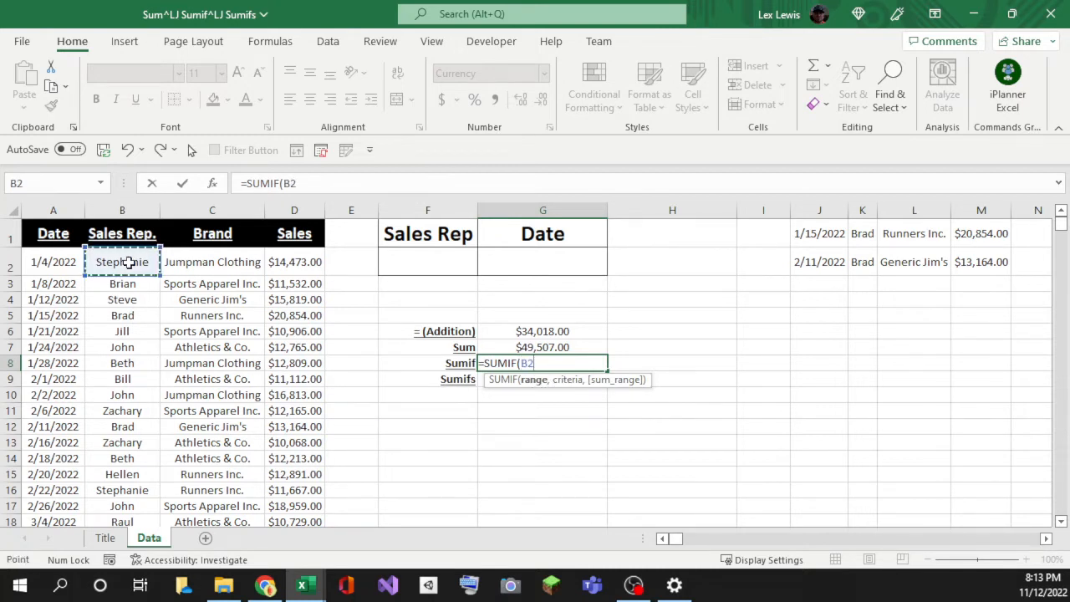
key("BackSpace")
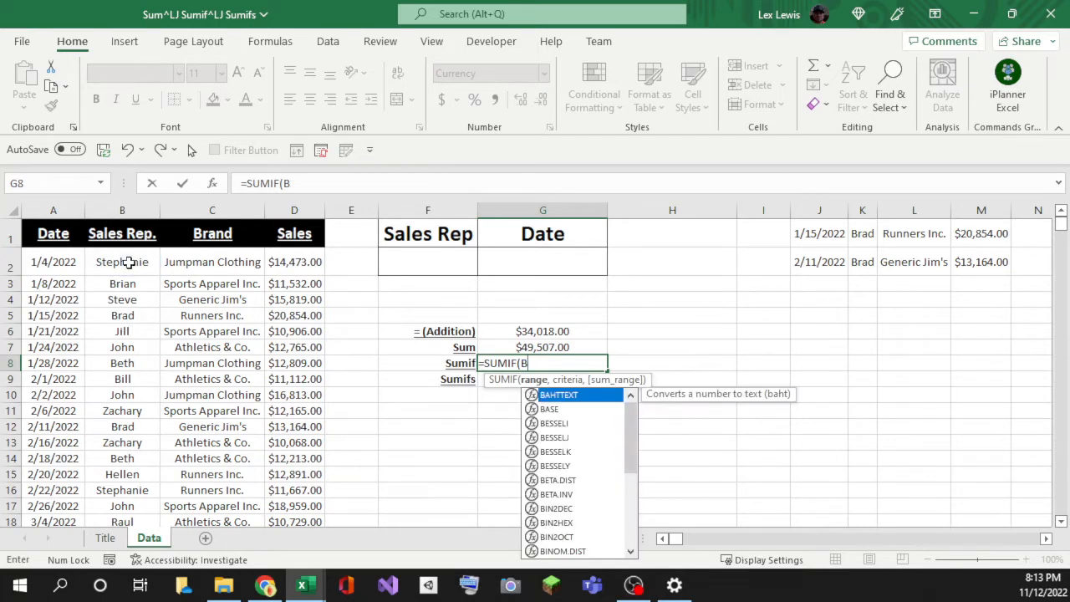
key("BackSpace")
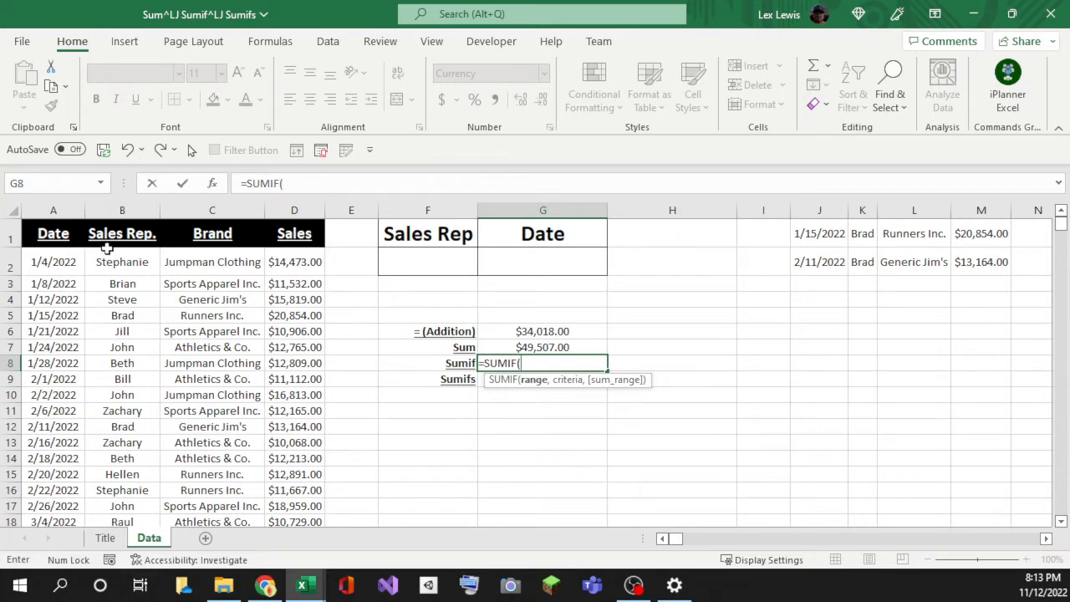
scroll(126, 410, "down", 2)
scroll(125, 443, "up", 2)
scroll(129, 423, "up", 1)
left_click(109, 260)
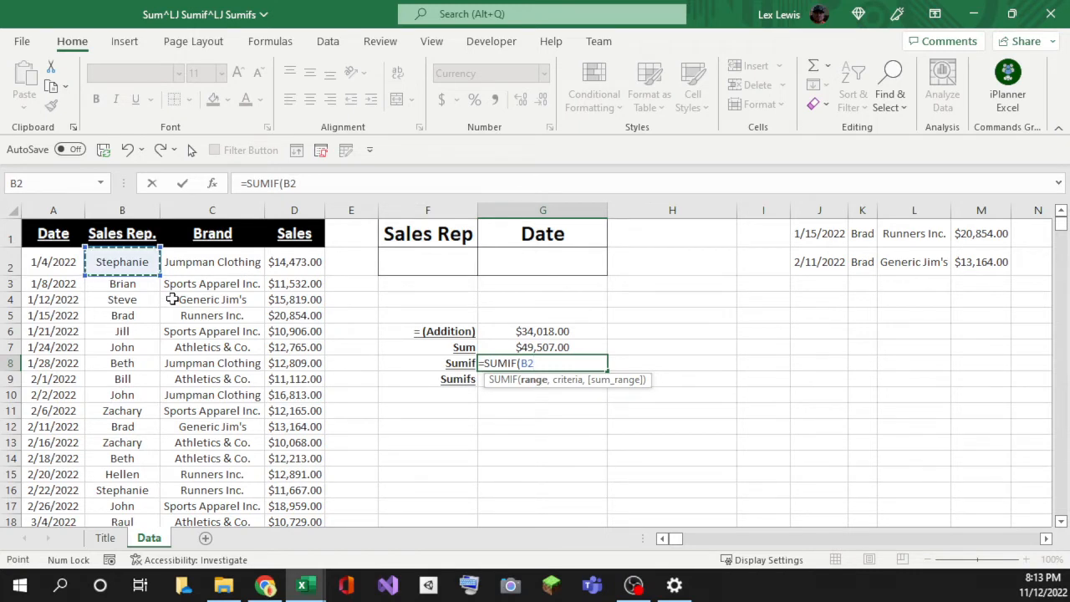
key("ctrl+shift+Down")
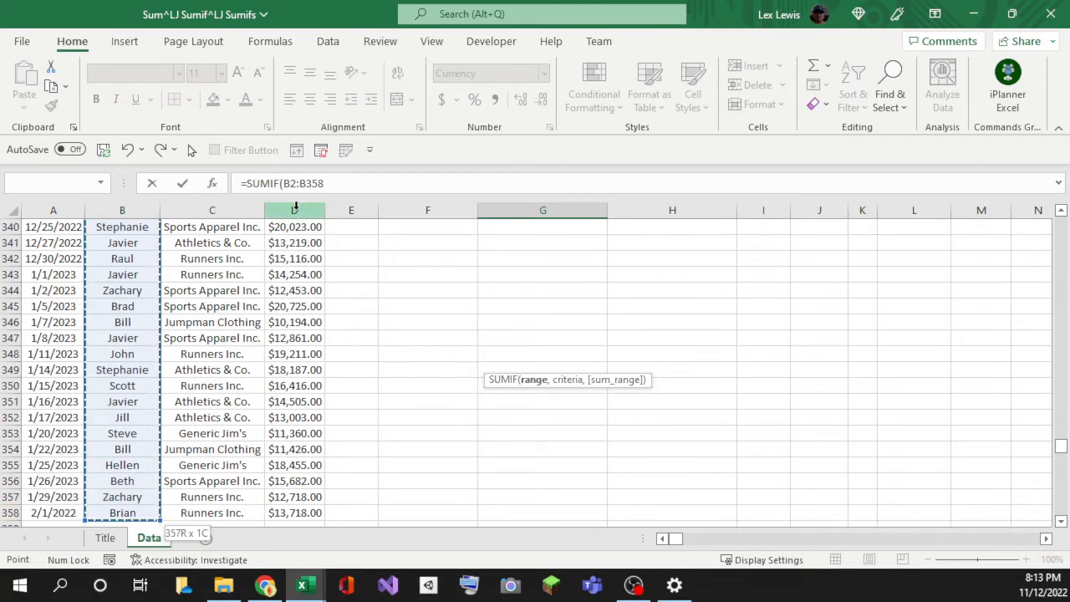
left_click(316, 183)
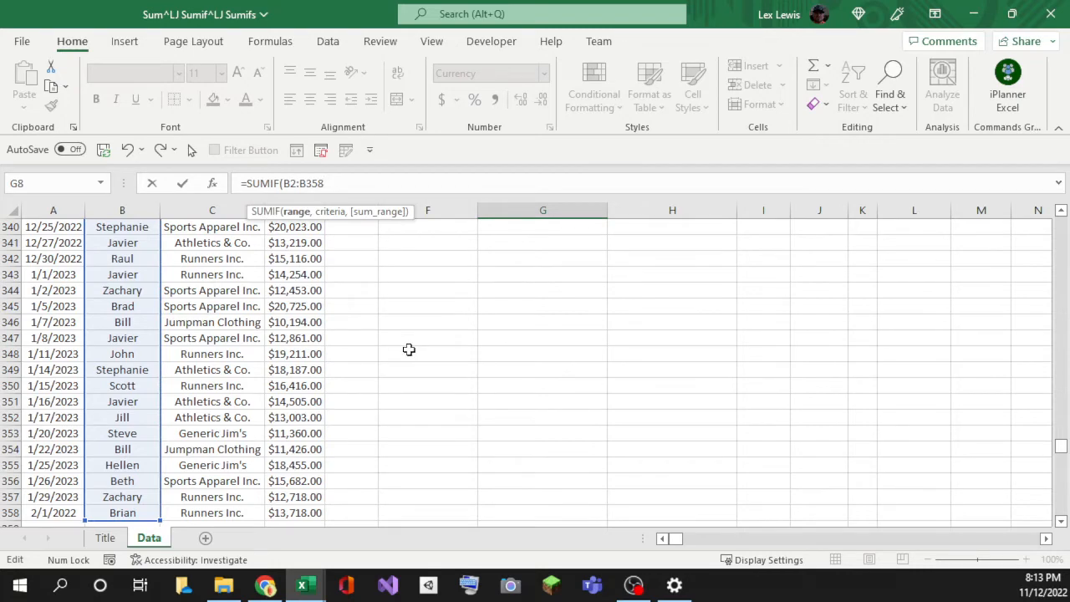
Step: Lock the range as $B$2:$B$358 and use F2 as the SUMIF criteria
key("F4")
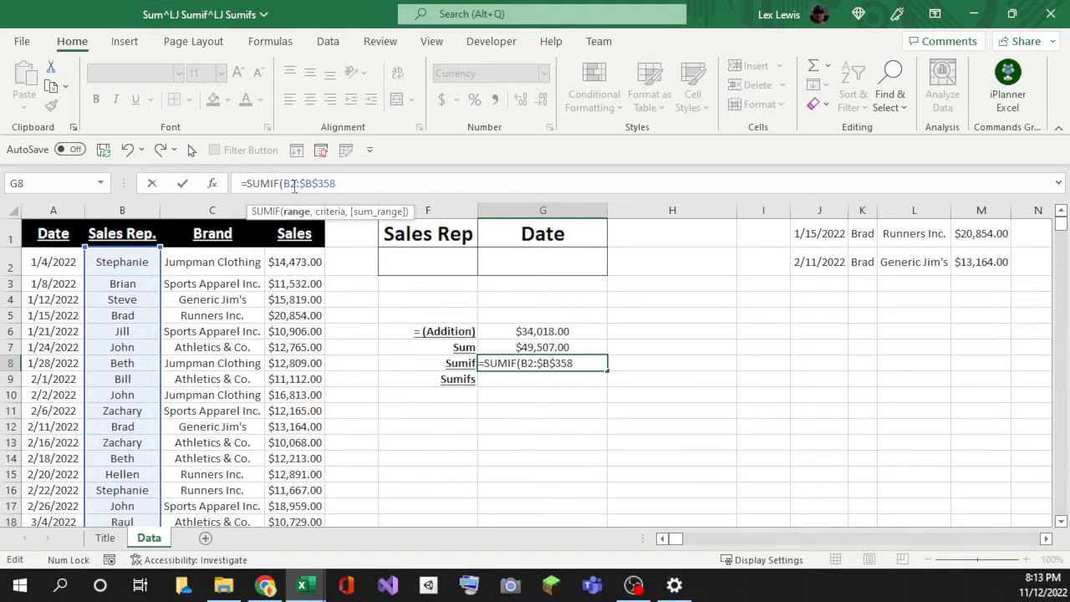
left_click(295, 187)
key("F4")
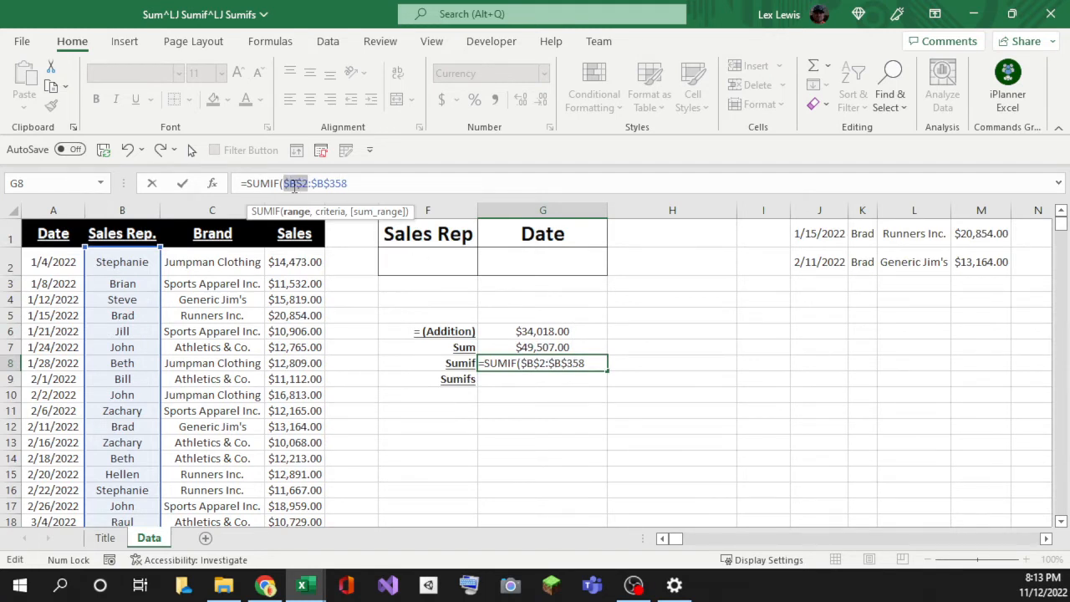
left_click(347, 183)
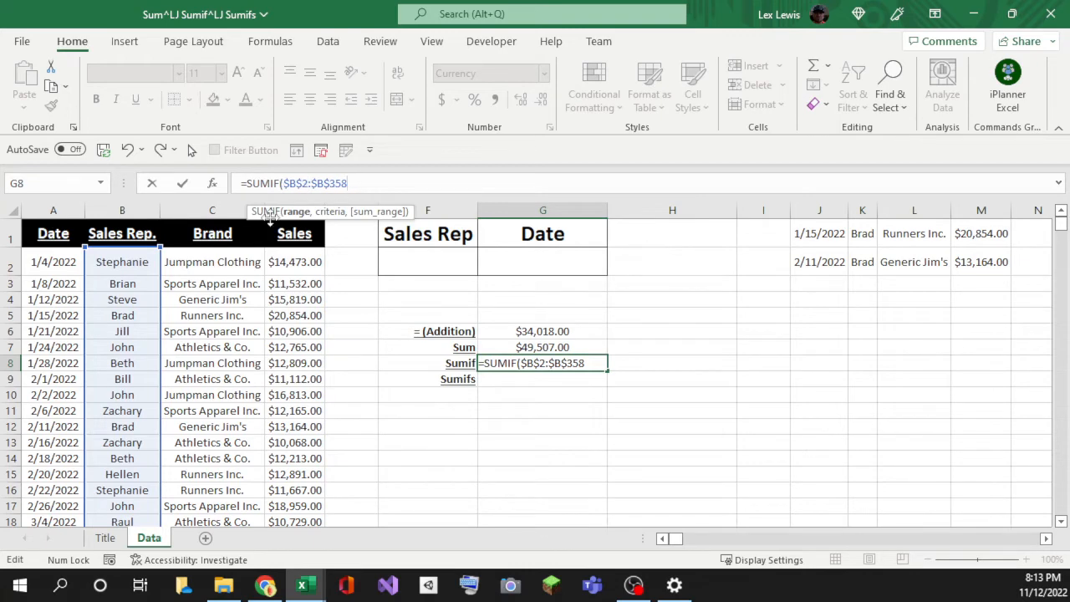
scroll(128, 355, "down", 2)
scroll(125, 367, "up", 2)
type(",")
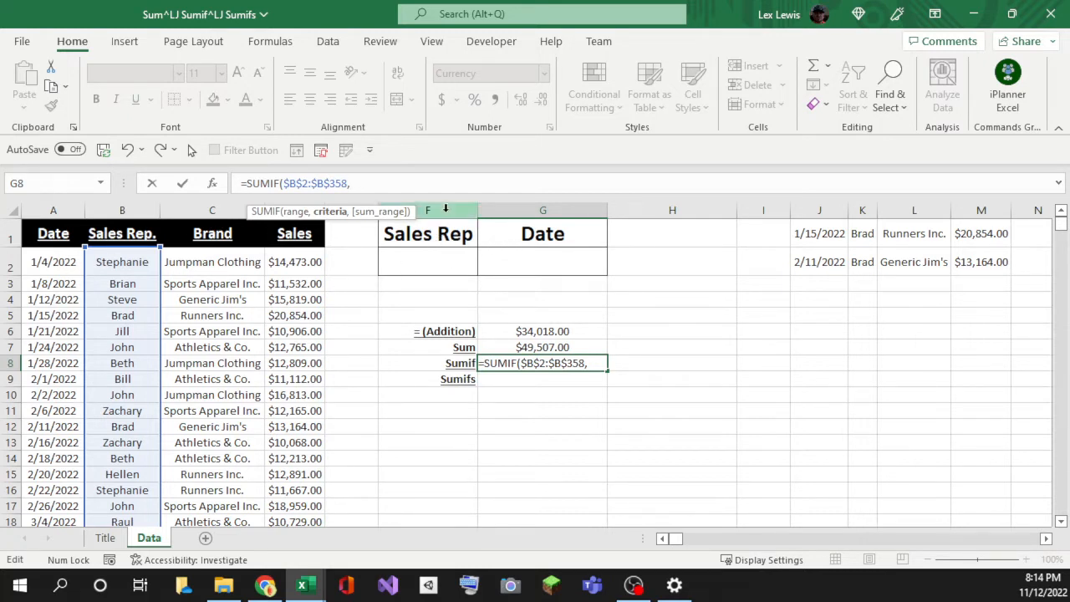
left_click(449, 257)
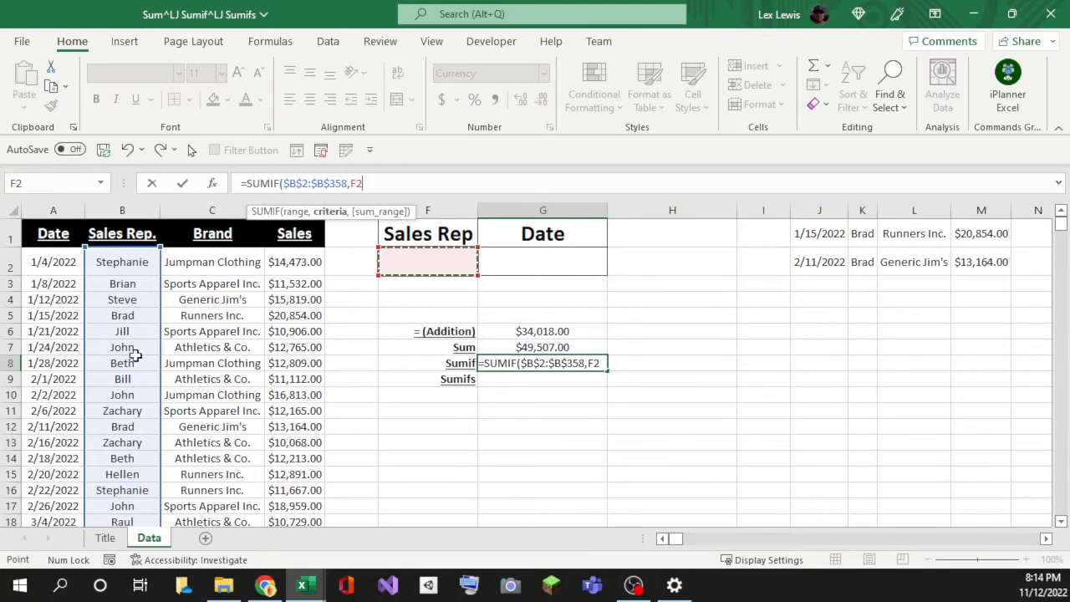
Step: Add the absolute sum range $D$2:$D$358 and commit the SUMIF formula
type(",")
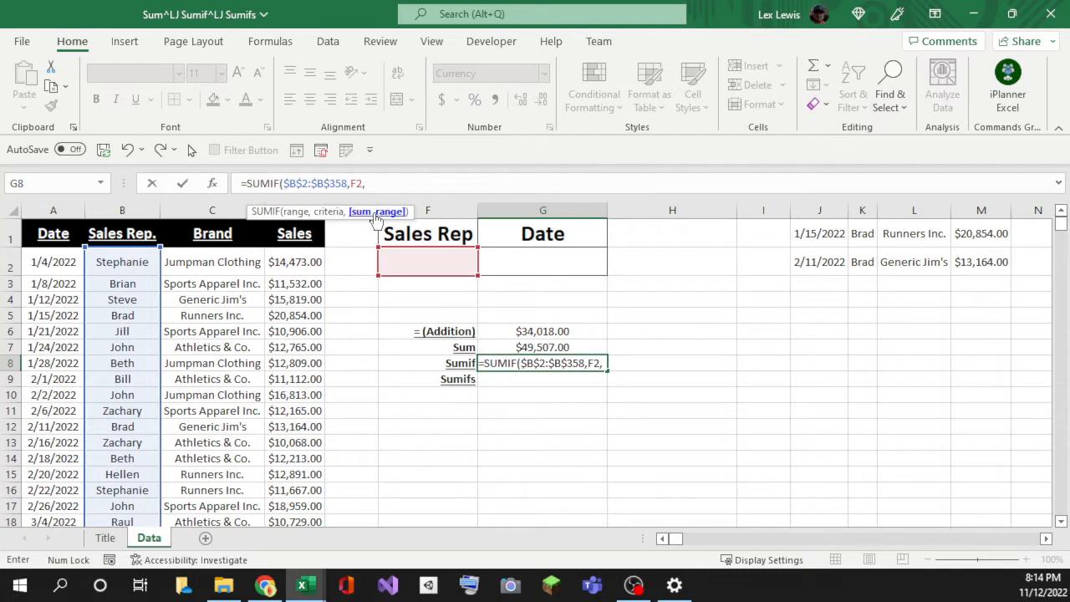
left_click(284, 262)
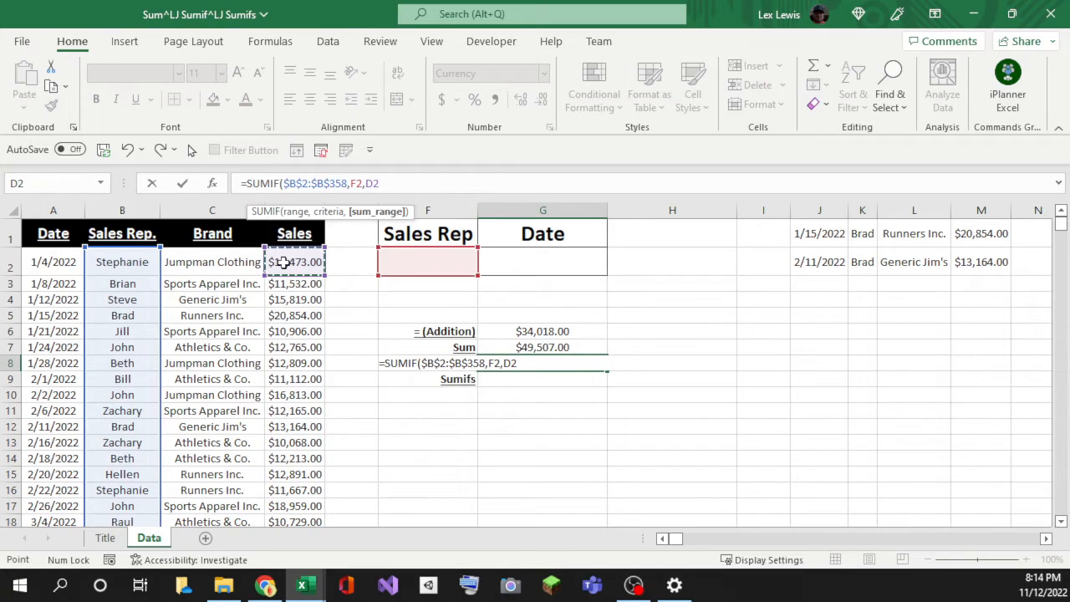
key("ctrl+shift+Down")
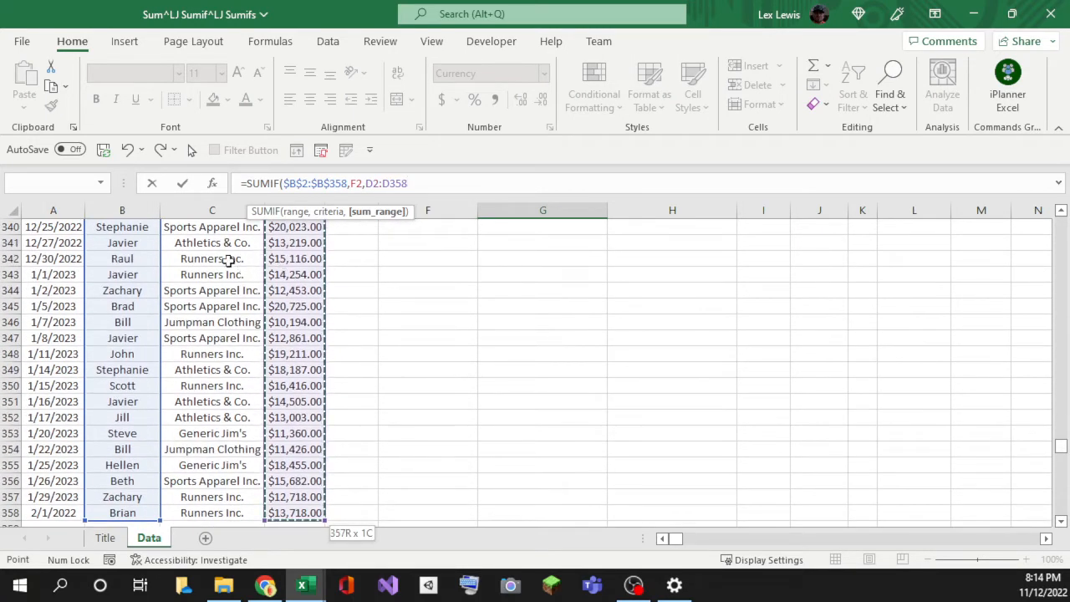
left_click(255, 214)
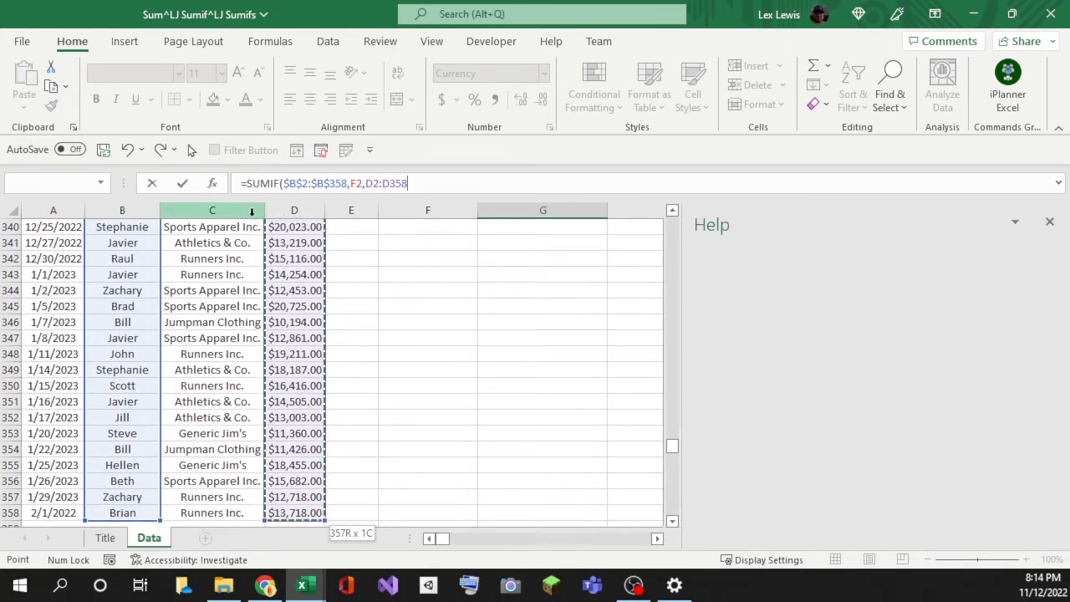
left_click(1050, 222)
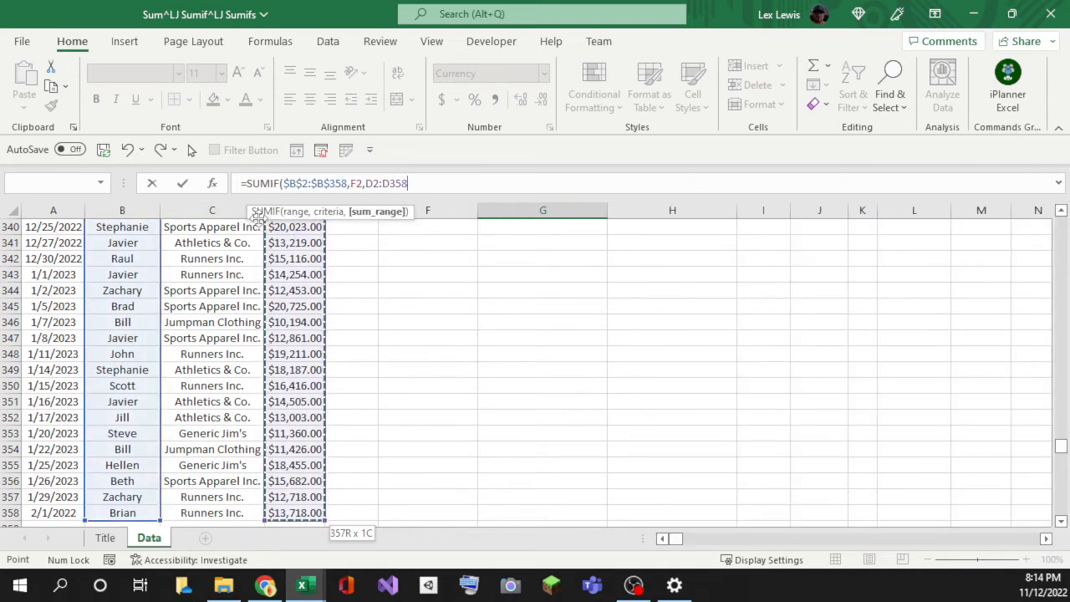
left_click_drag(258, 216, 274, 158)
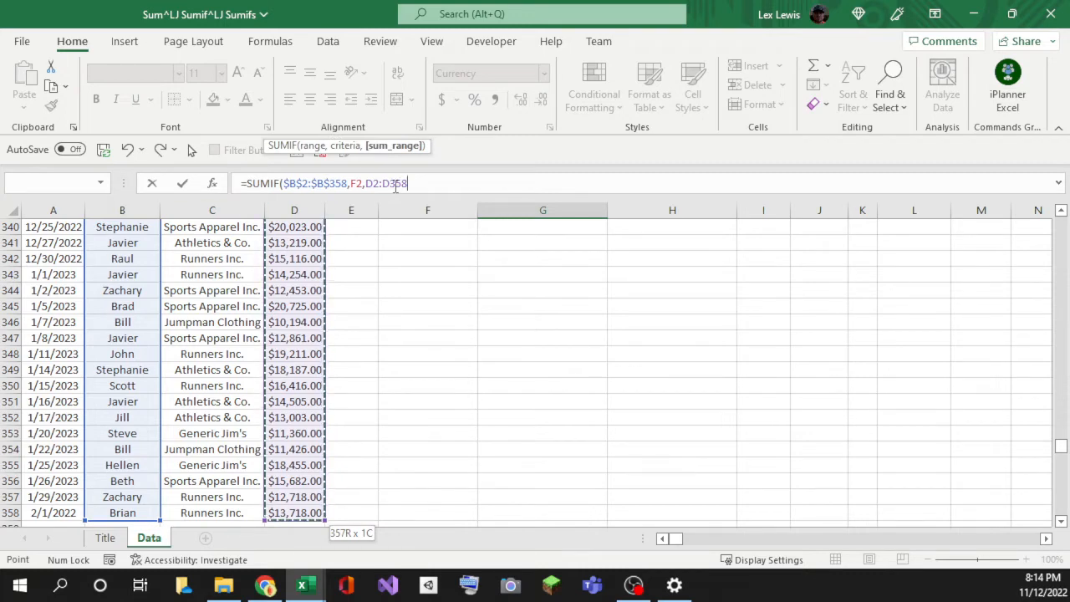
key("F4")
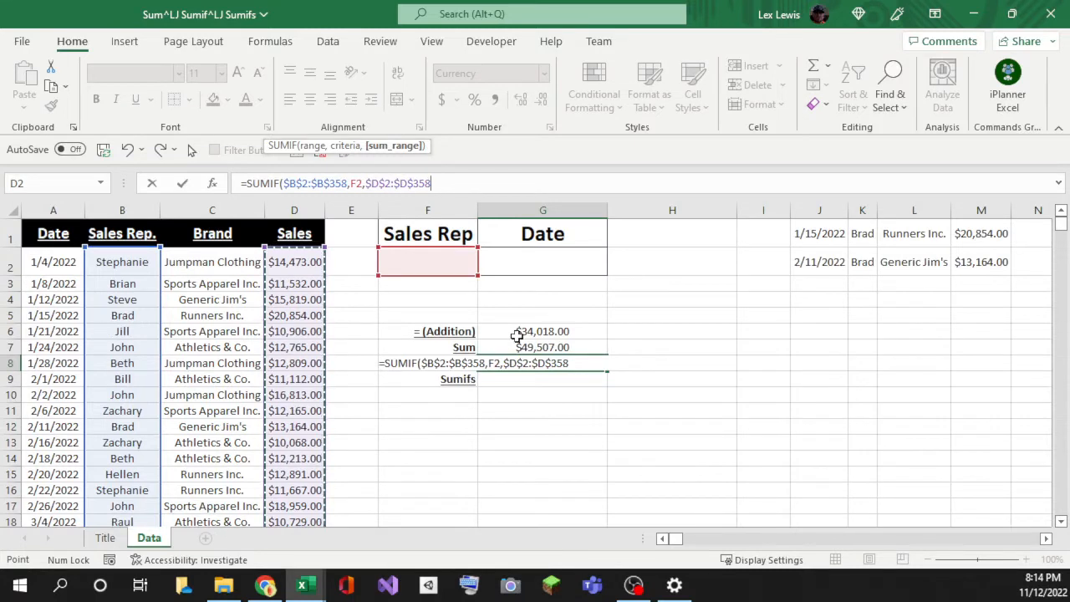
key("Return")
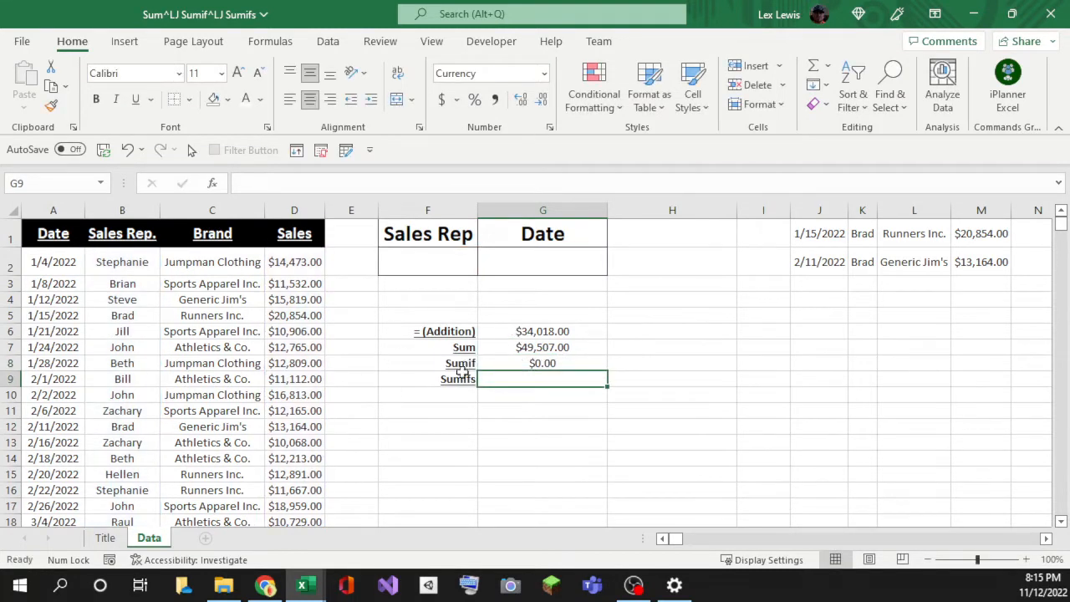
Step: Enter a sales rep's name in F2, making the Sumif total $331,520.00
left_click(536, 362)
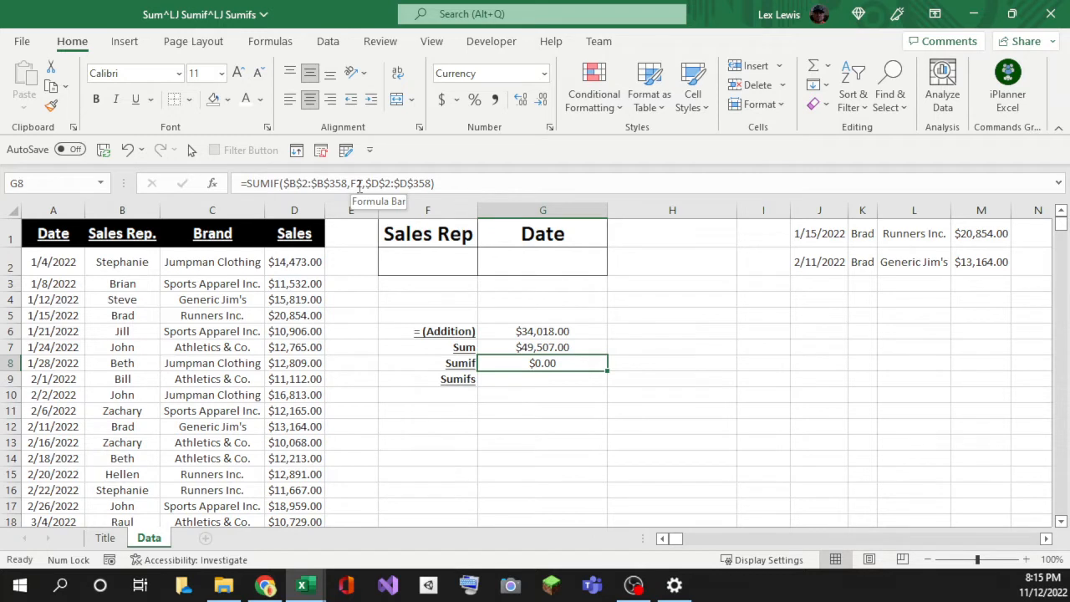
left_click(411, 262)
left_click(498, 364)
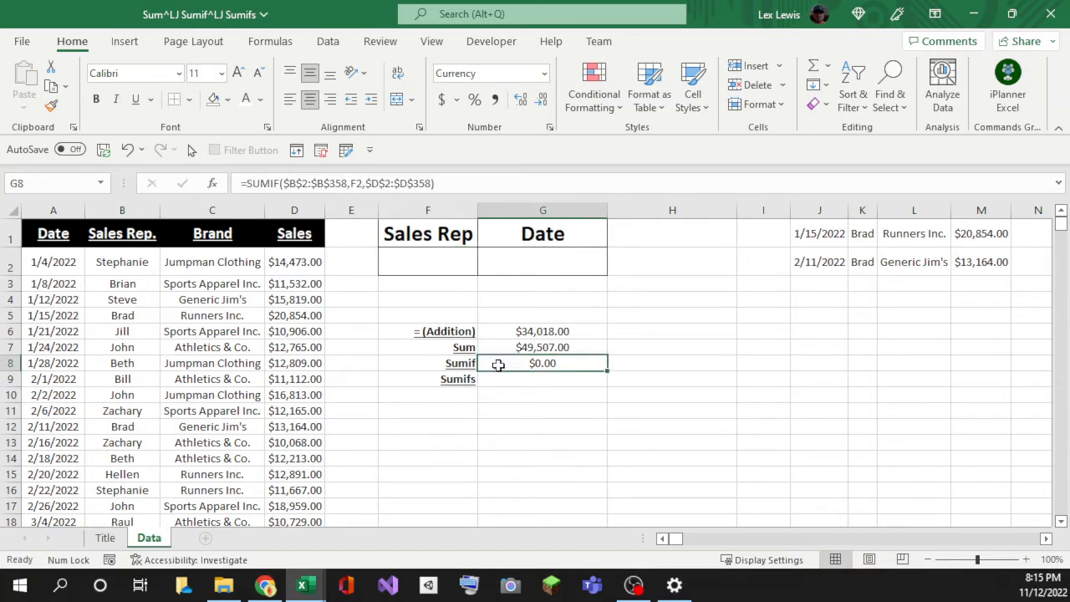
left_click(438, 262)
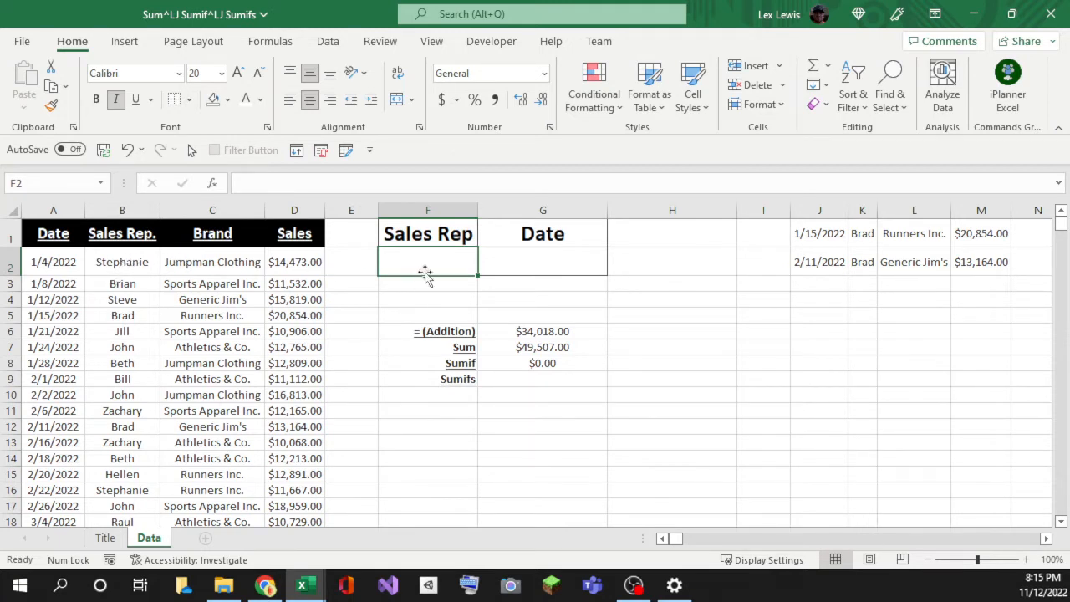
type("Steh")
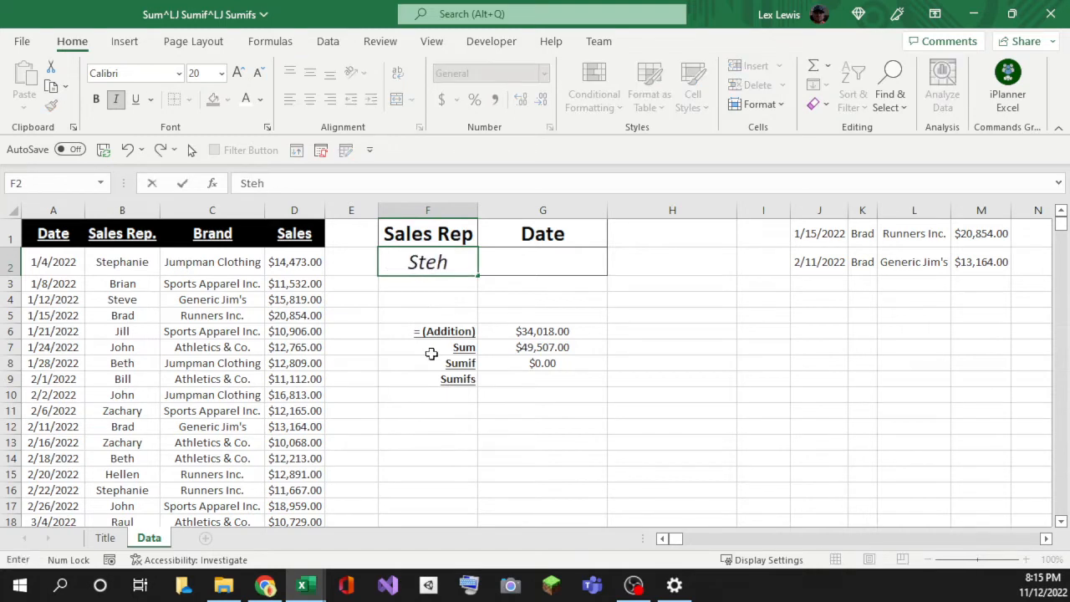
key("BackSpace")
type("phanie")
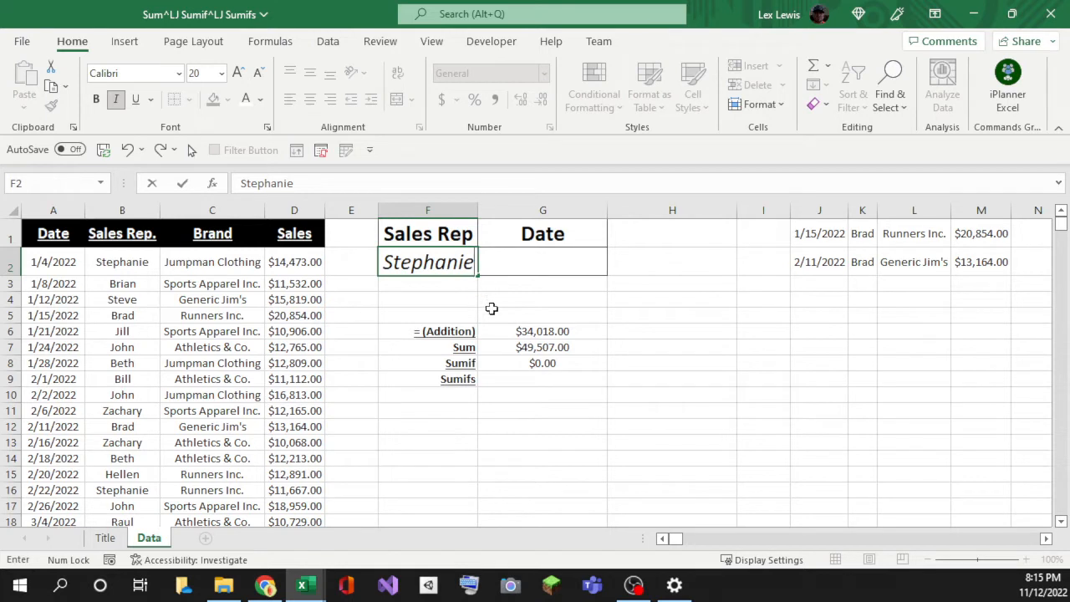
key("Return")
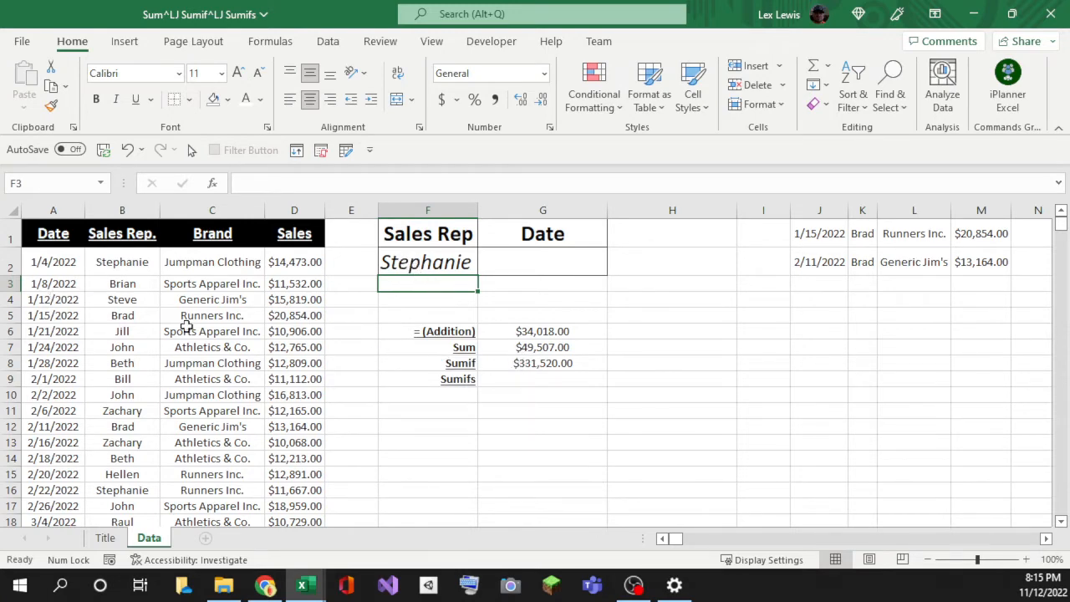
scroll(201, 368, "down", 20)
left_click(203, 378)
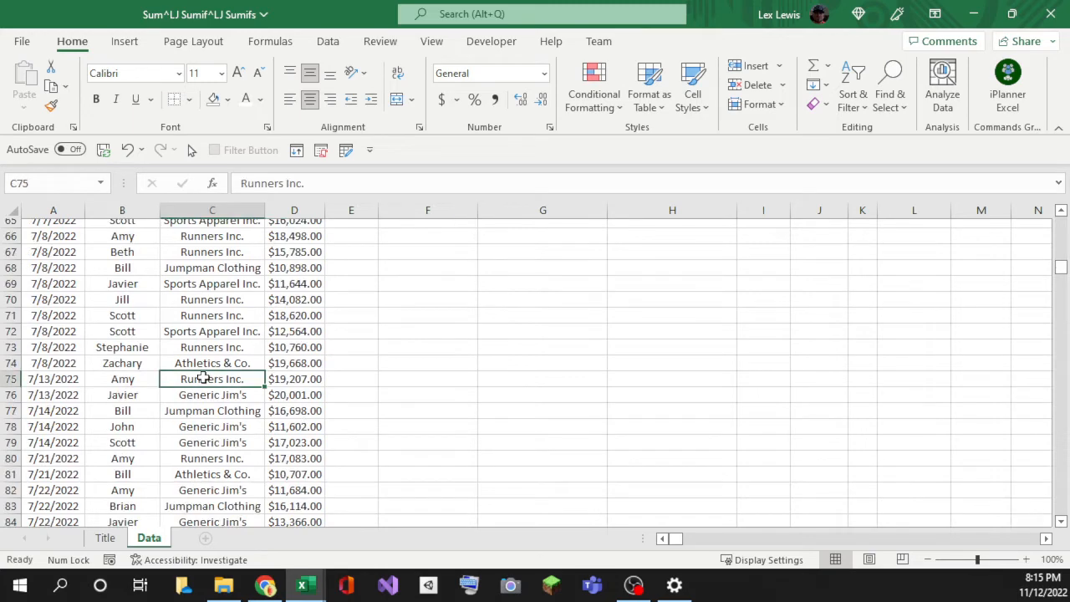
key("ctrl+Down")
key("Right")
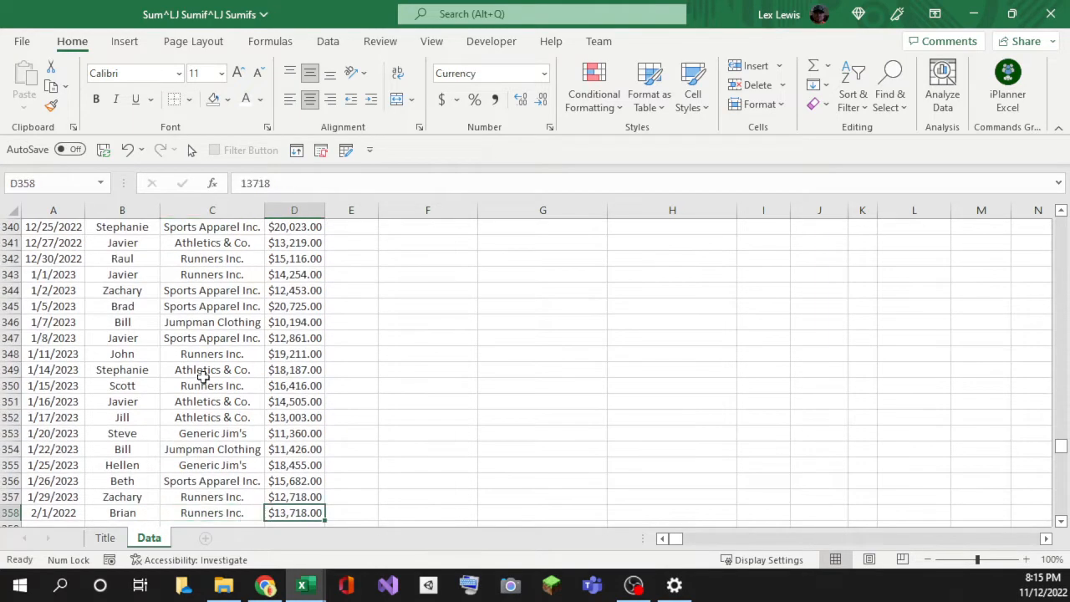
key("ctrl+Up")
key("Down")
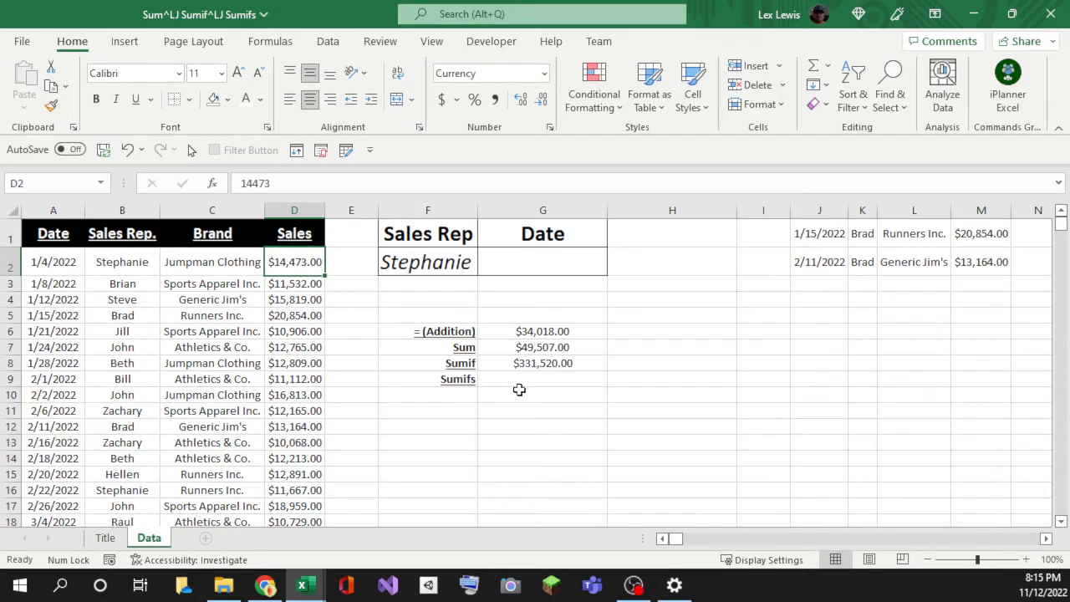
left_click(517, 363)
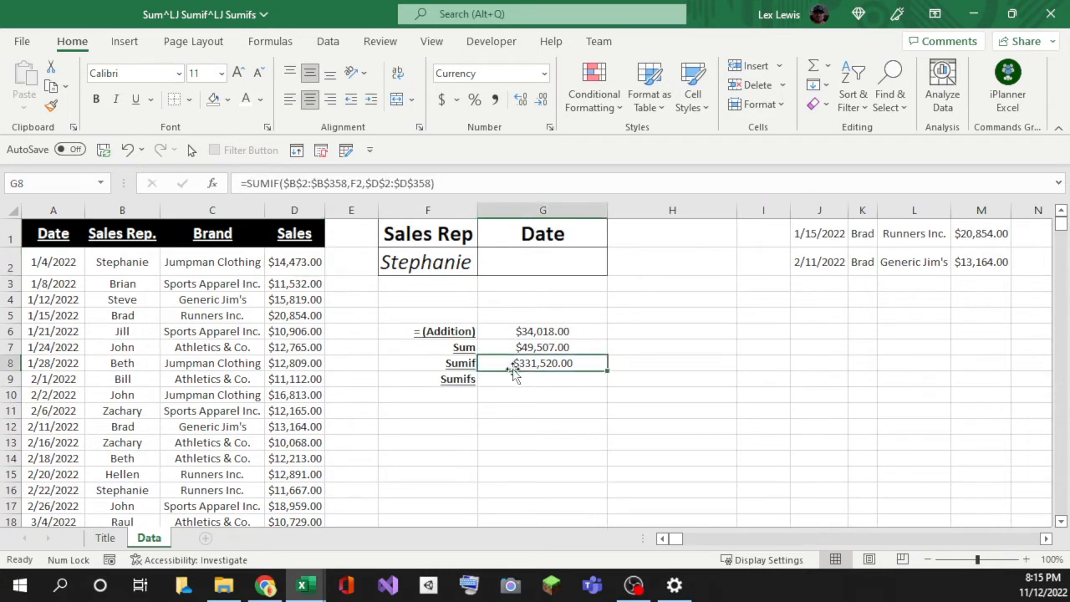
left_click(446, 407)
left_click(447, 361)
left_click(488, 362)
left_click(436, 362)
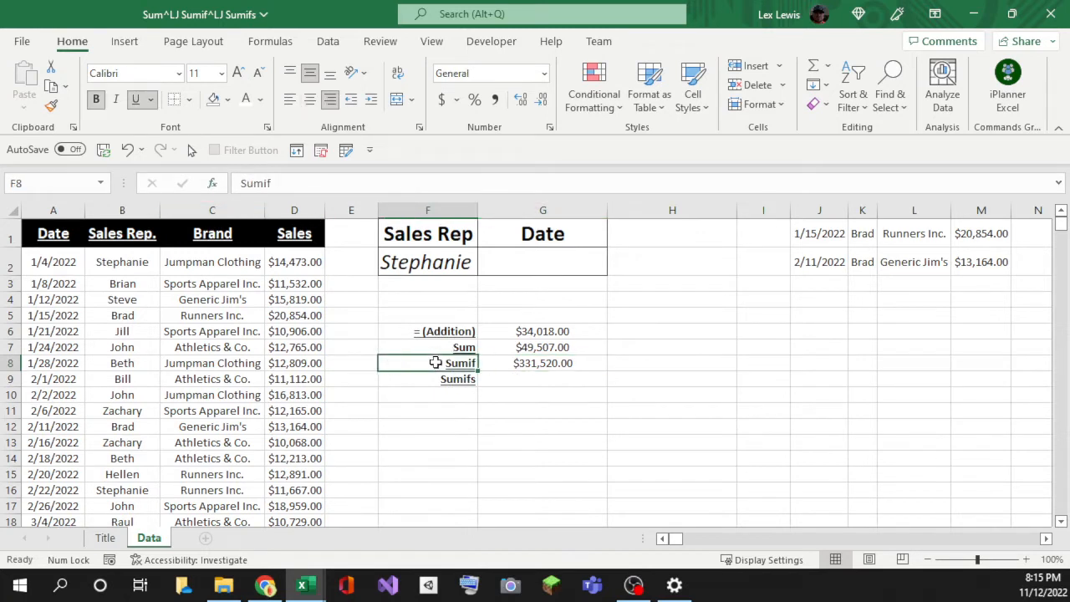
left_click(493, 363)
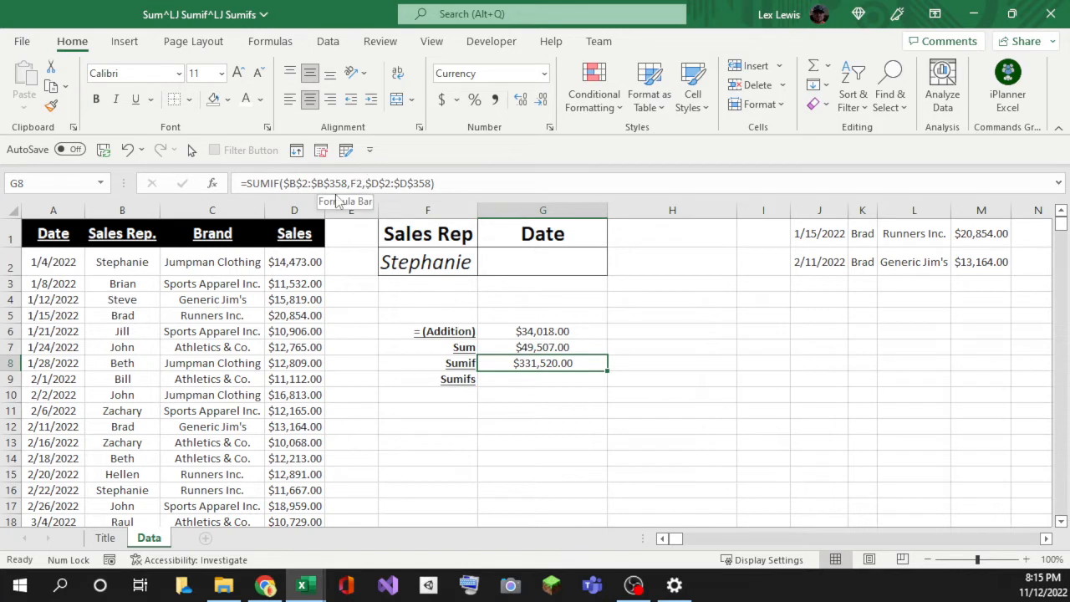
left_click(105, 254)
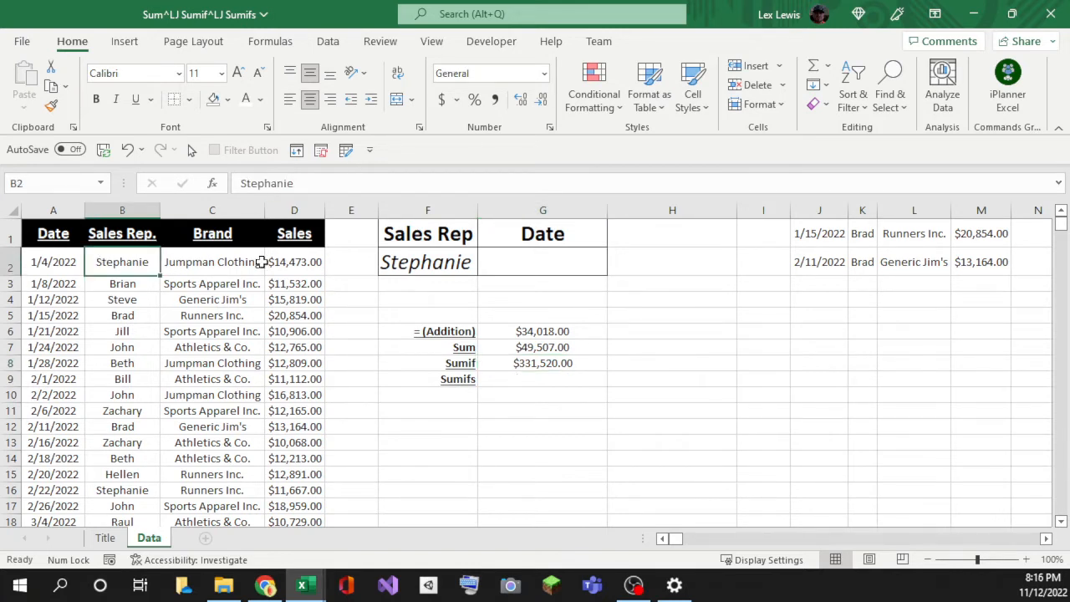
left_click(451, 378)
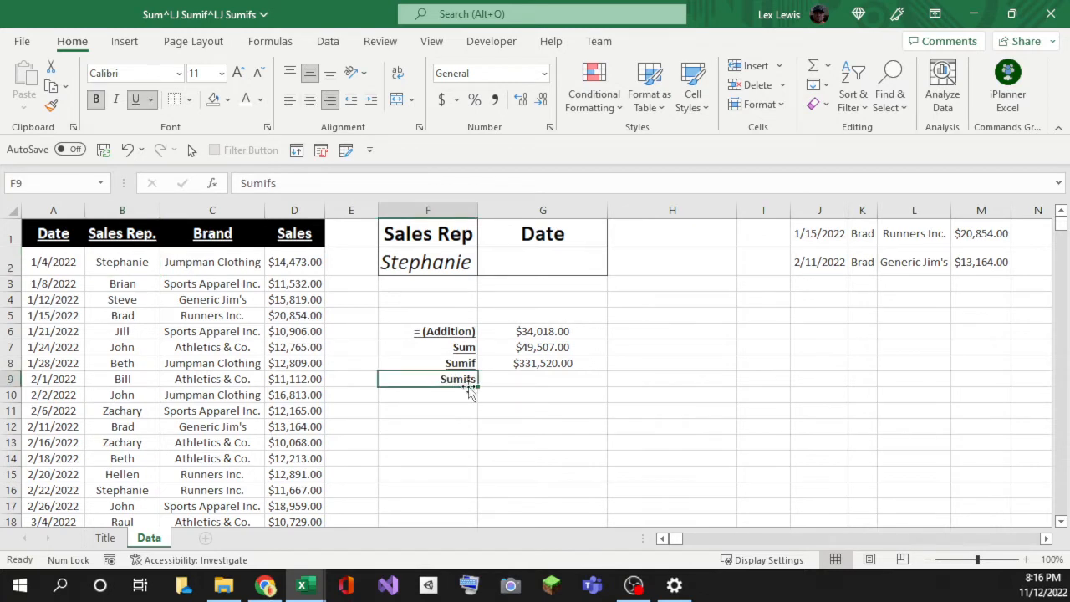
left_click(551, 367)
left_click(557, 381)
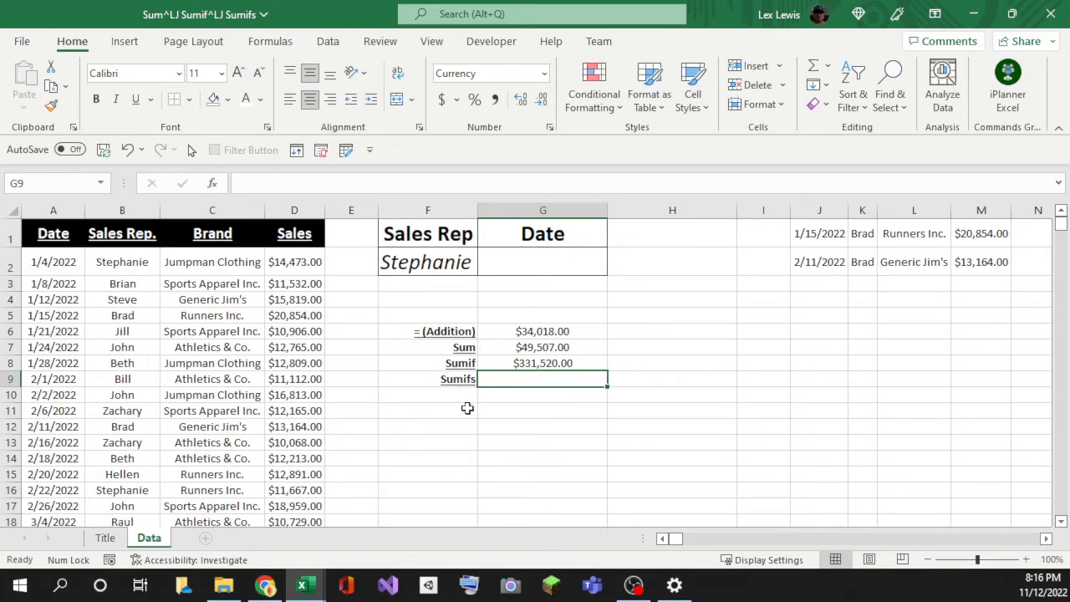
Step: Start a SUMIFS in G9 with the sum range D2:D358
type("=sumif")
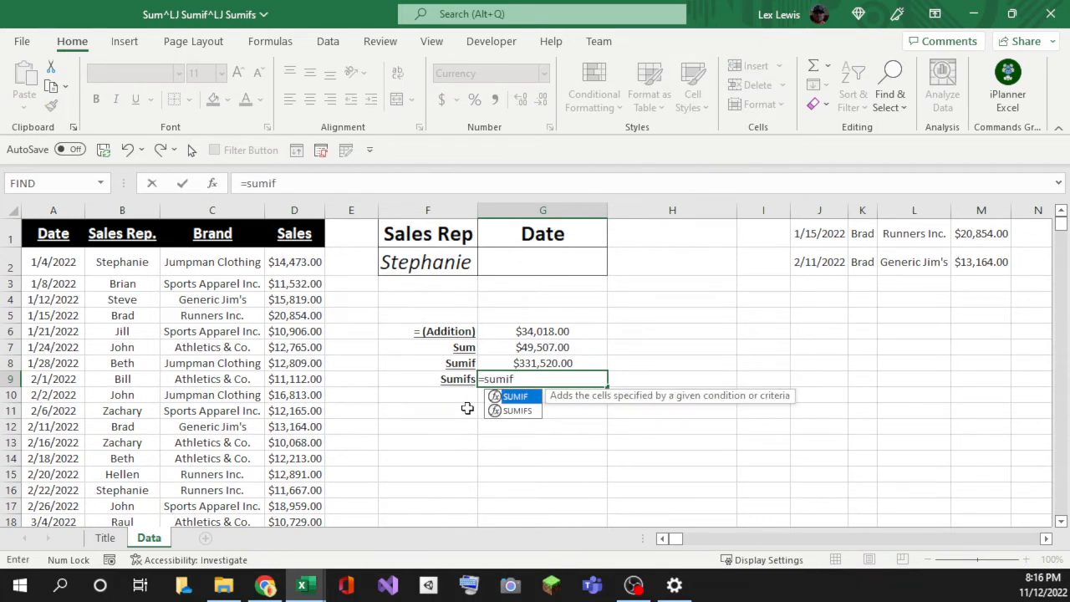
key("Down")
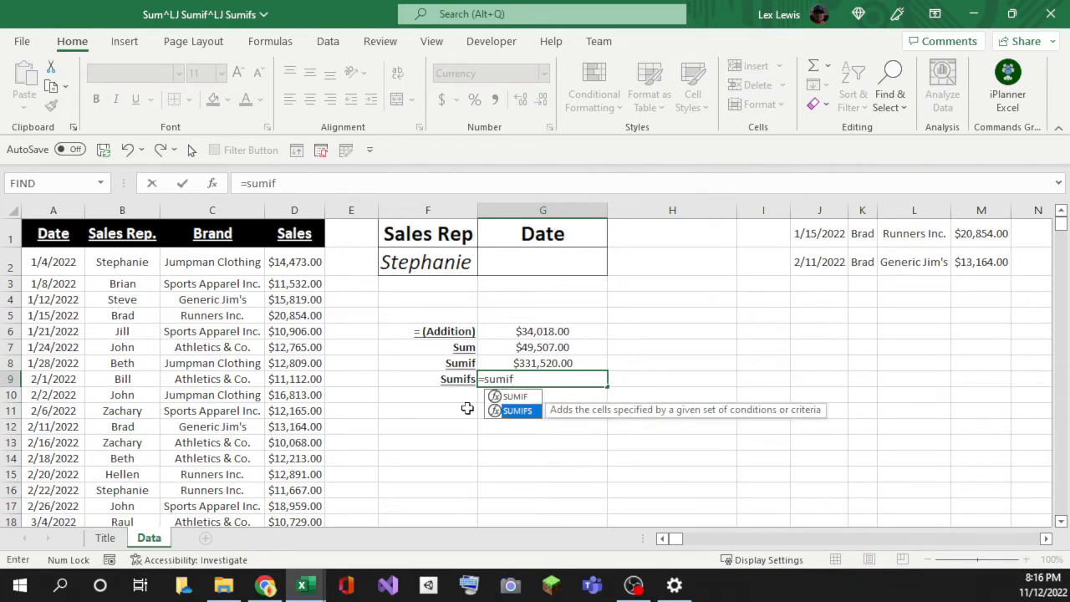
key("Tab")
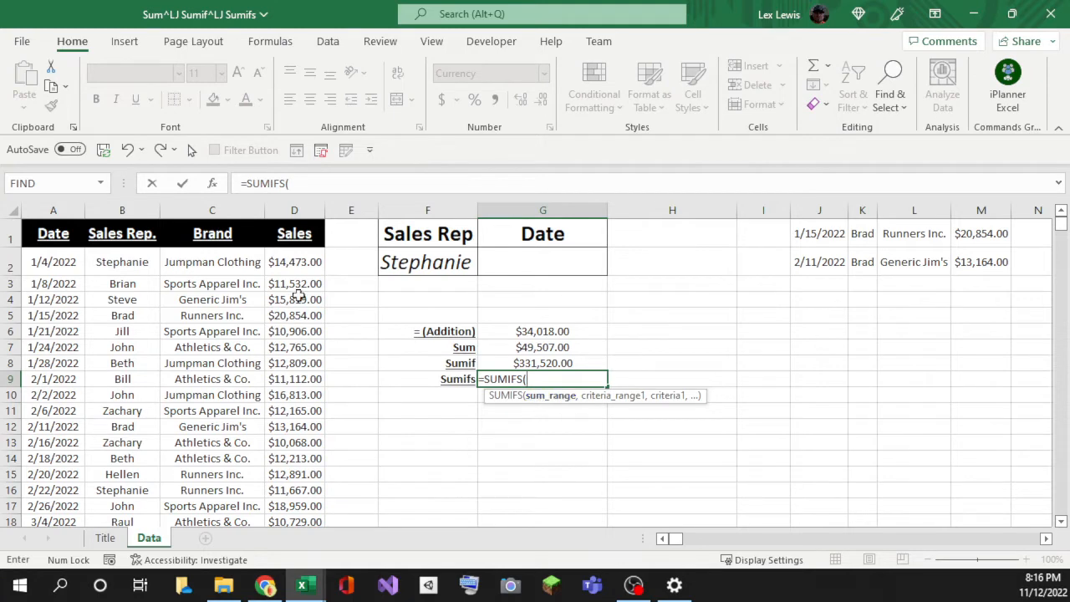
left_click(287, 256)
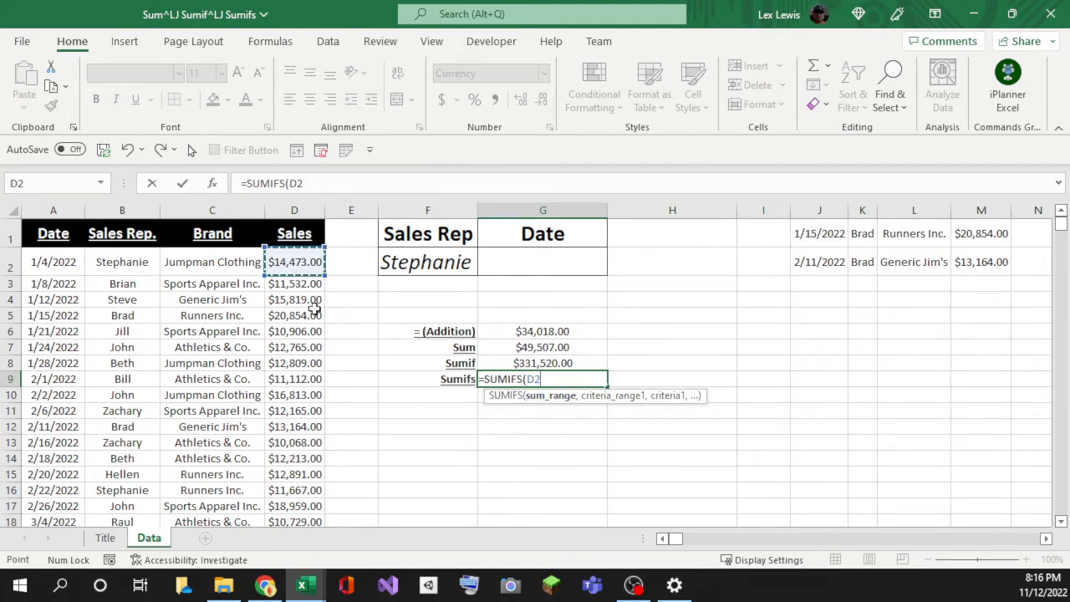
key("ctrl+shift+Down")
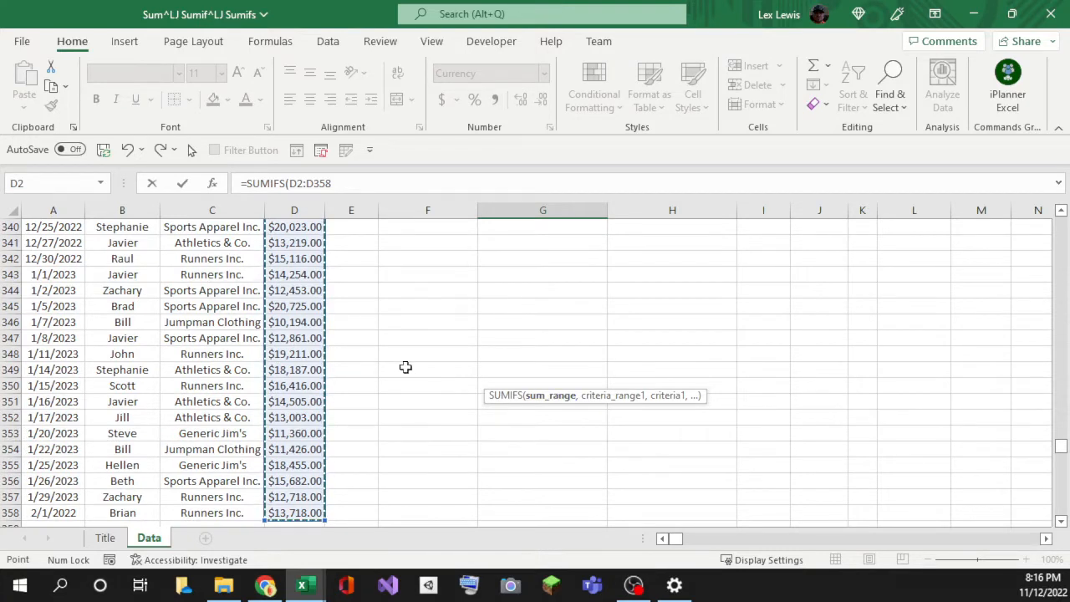
type(",")
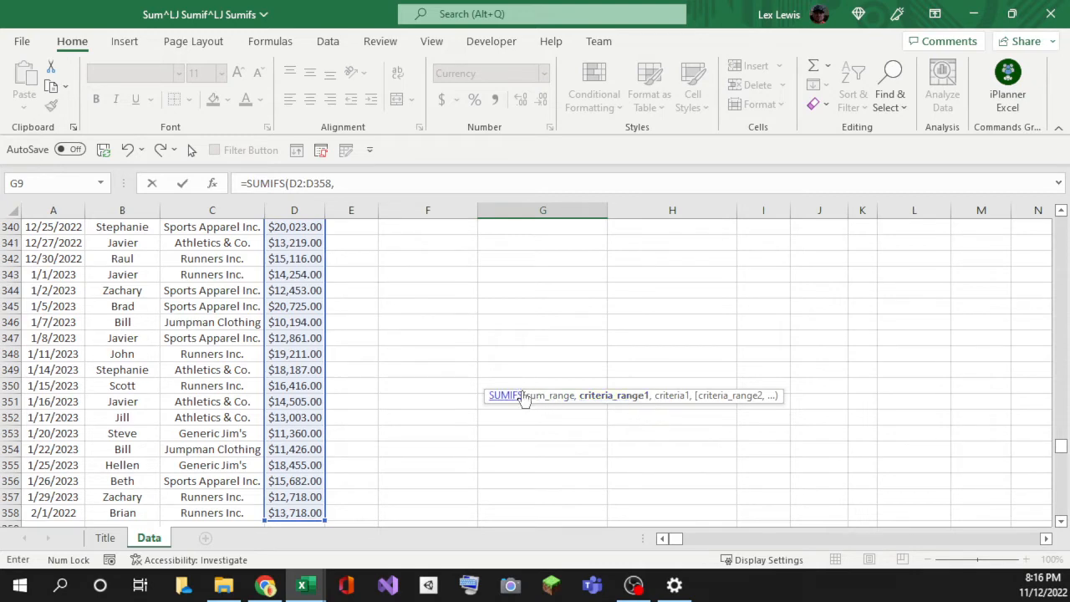
scroll(539, 372, "up", 9)
left_click_drag(1060, 428, 1059, 226)
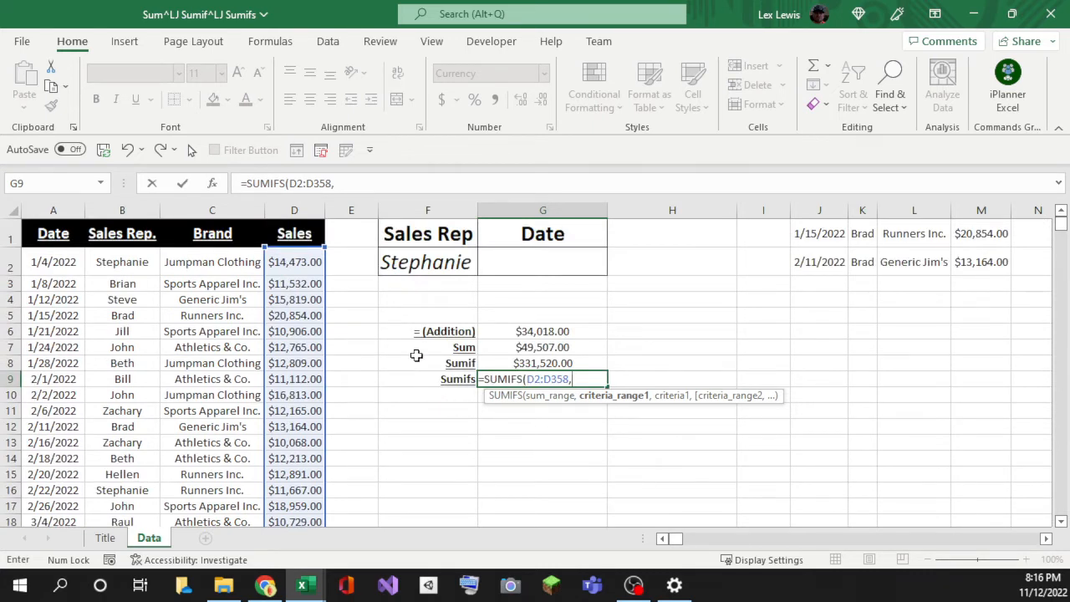
Step: Add the Sales Rep range B2:B358 and make both ranges absolute
left_click(112, 268)
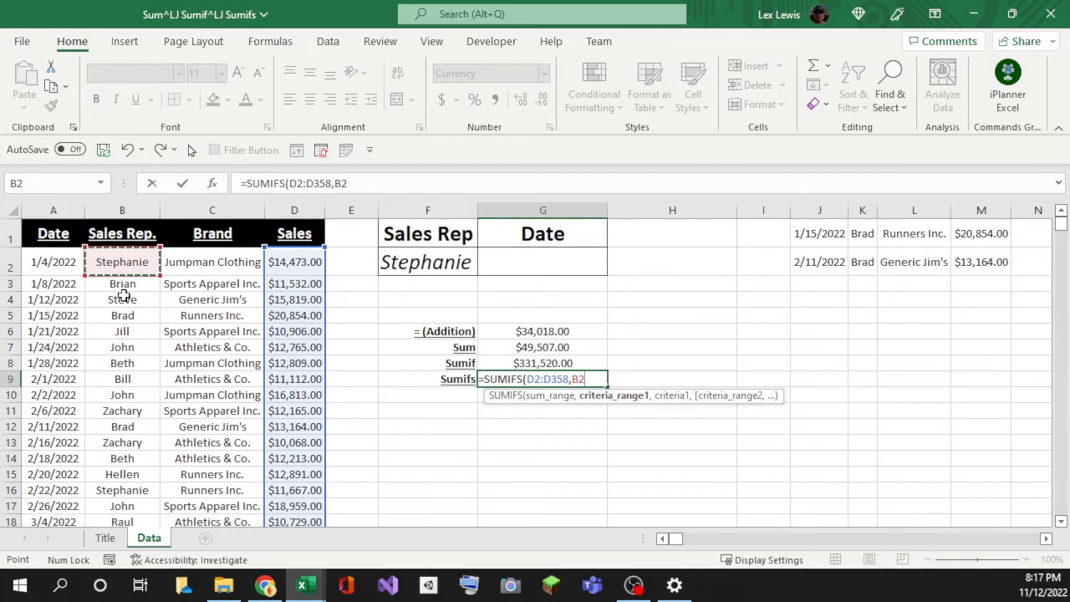
key("ctrl+shift+Down")
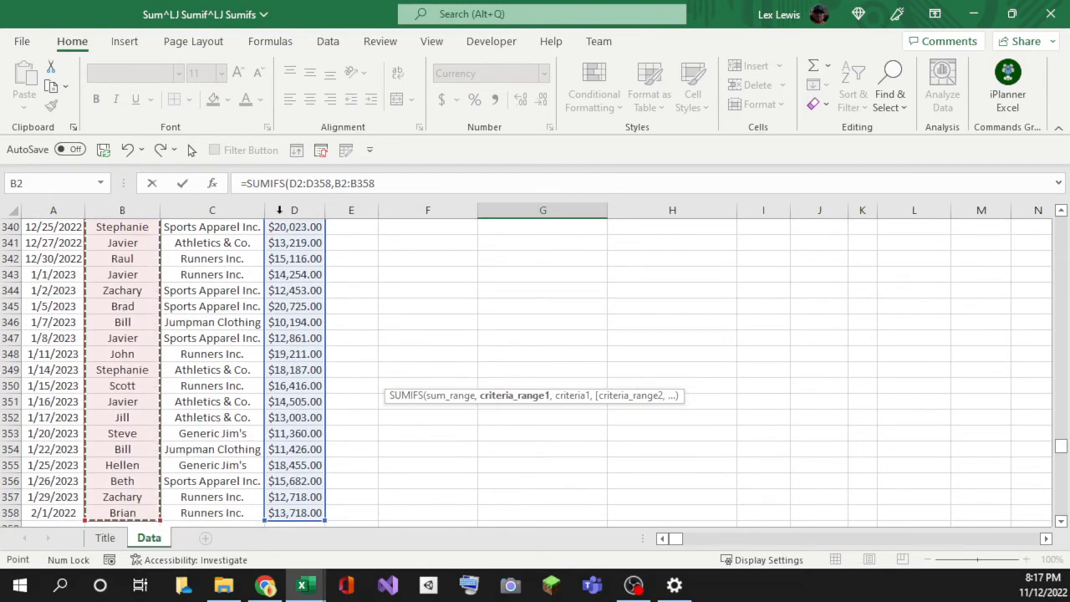
left_click_drag(374, 183, 335, 185)
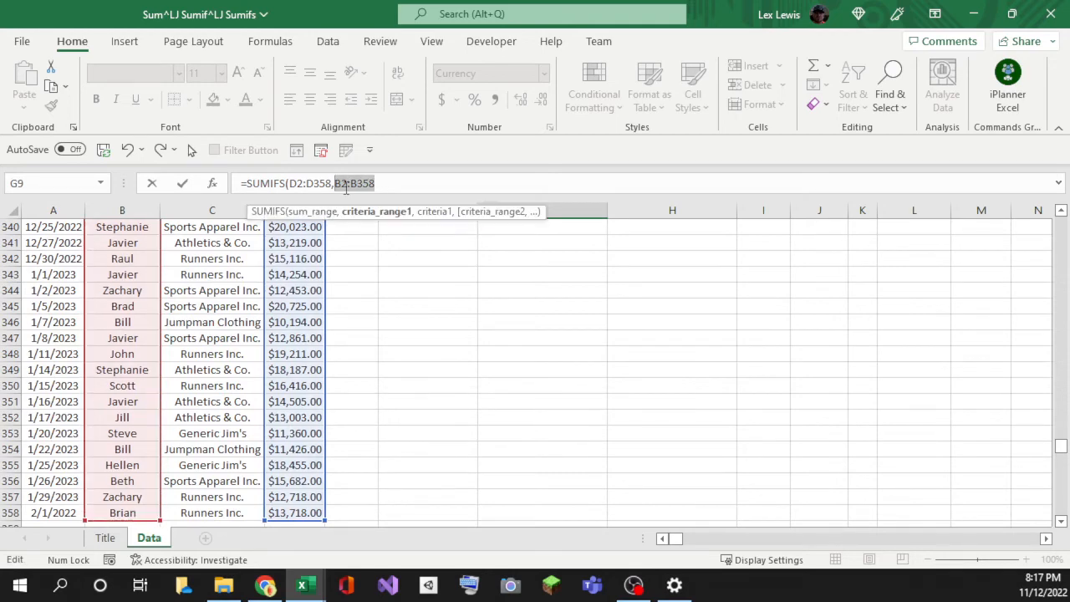
key("F4")
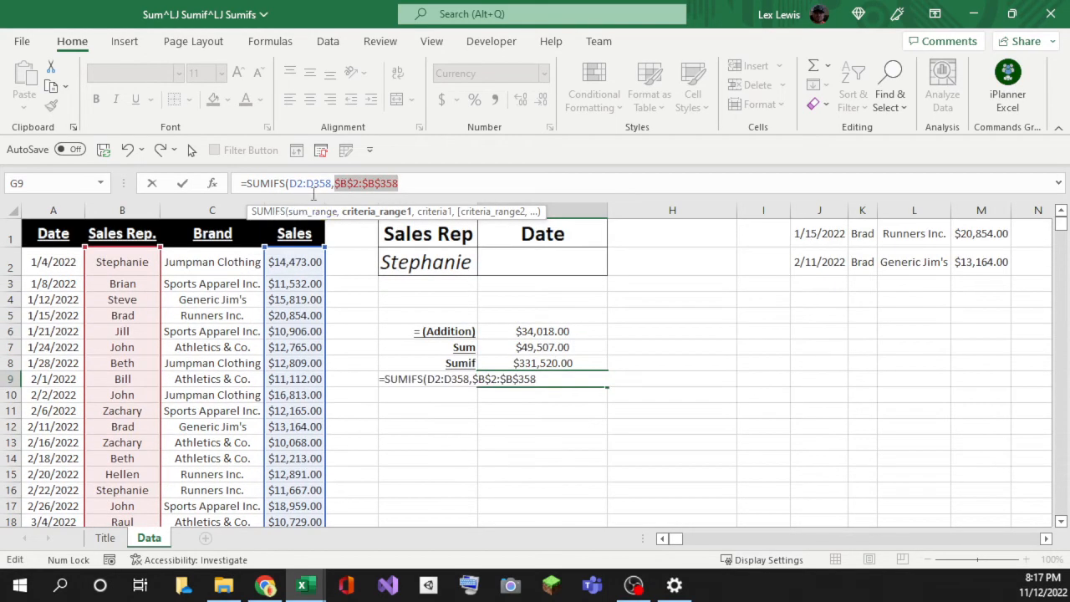
left_click_drag(331, 183, 289, 184)
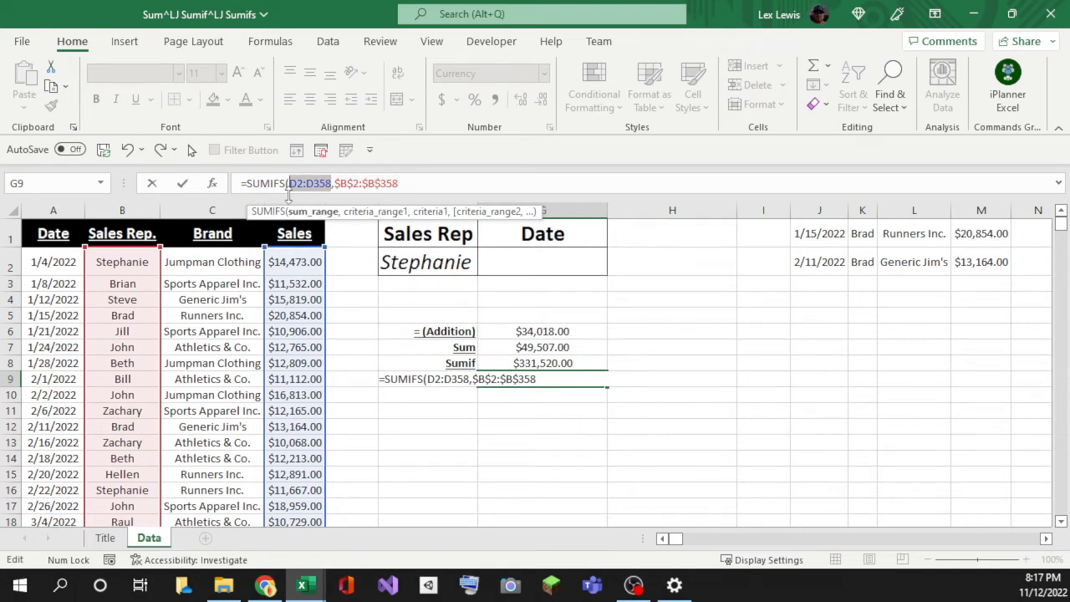
key("F4")
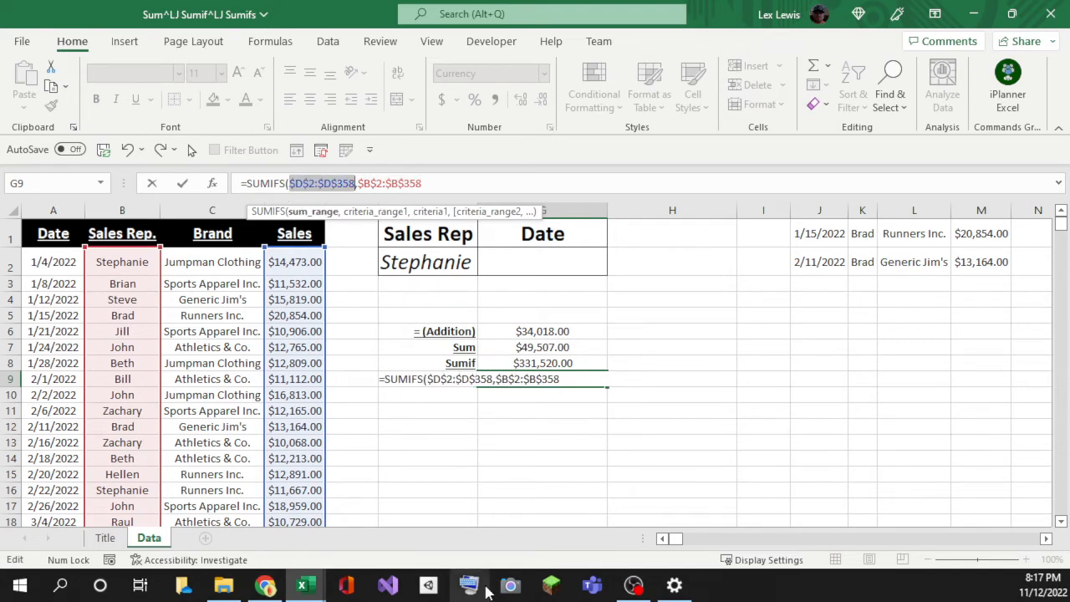
left_click(419, 185)
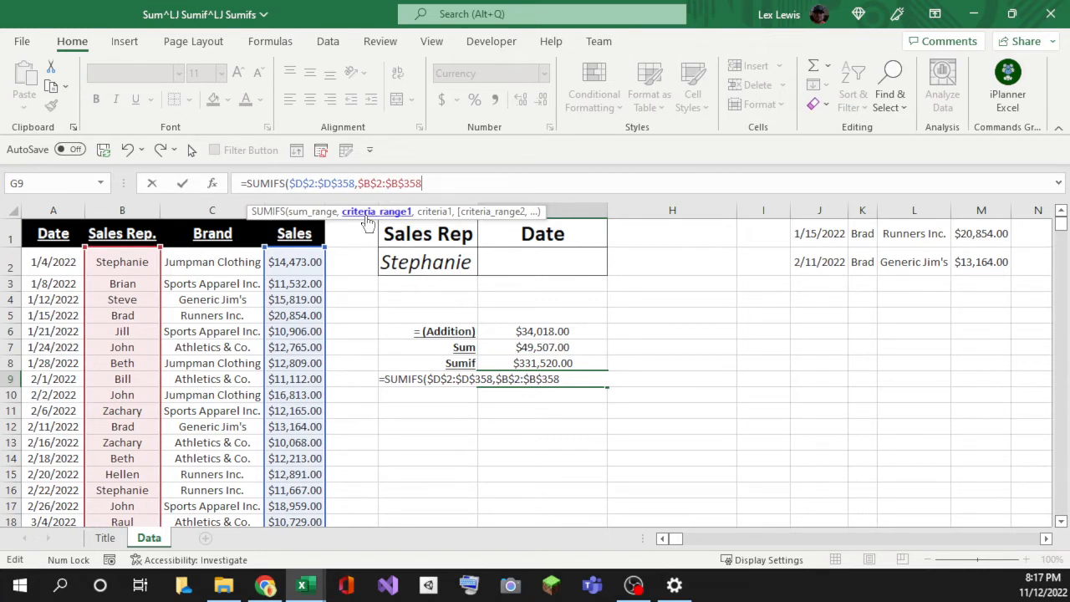
Step: Add the locked rep criterion $F$2 after the rep range, followed by a comma
type(",")
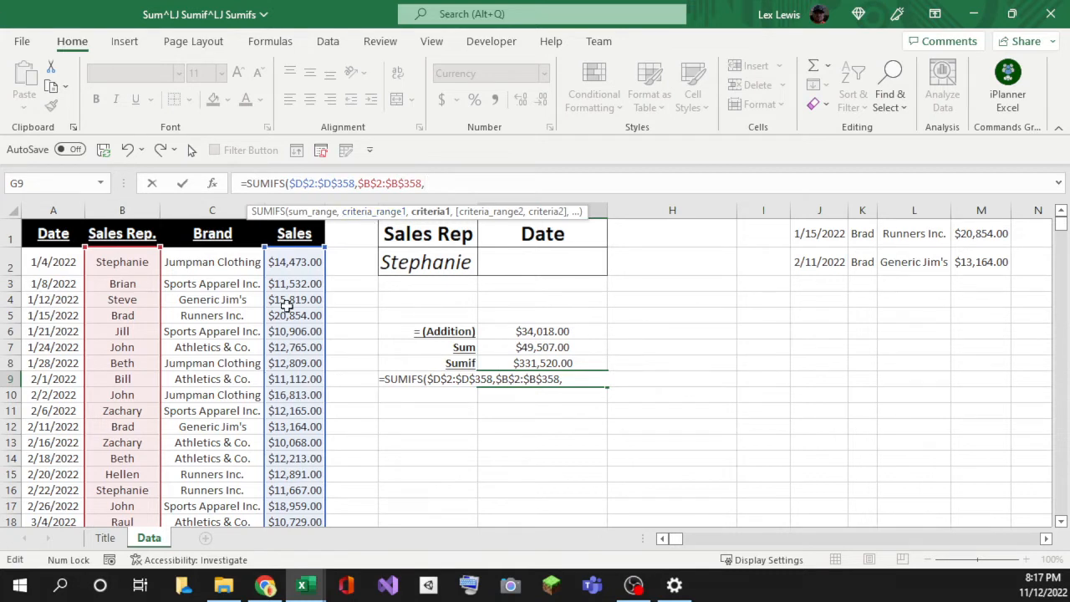
left_click(400, 265)
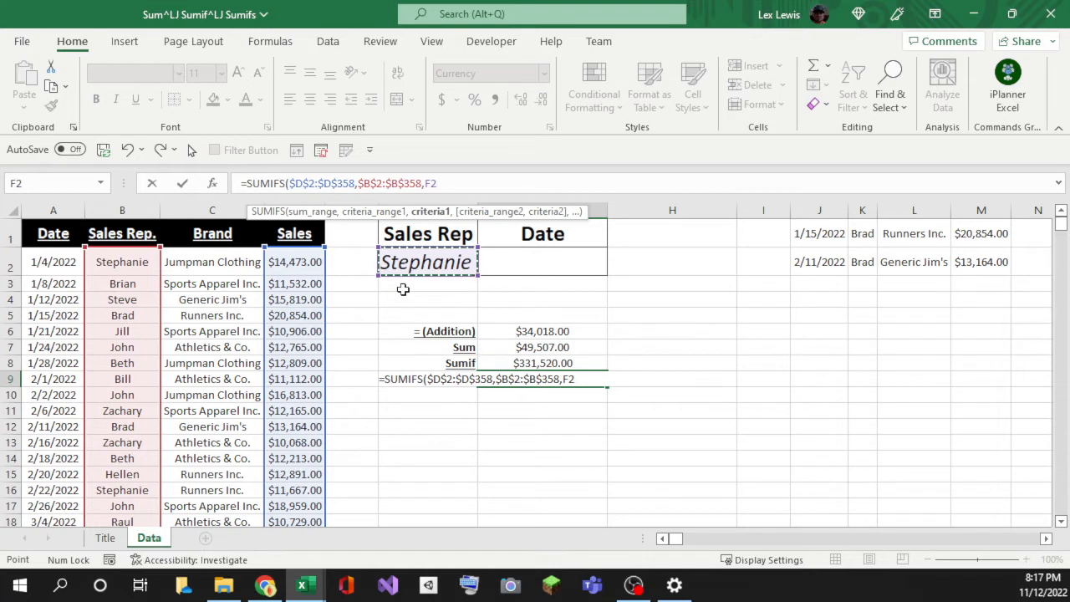
key("F4")
type(",")
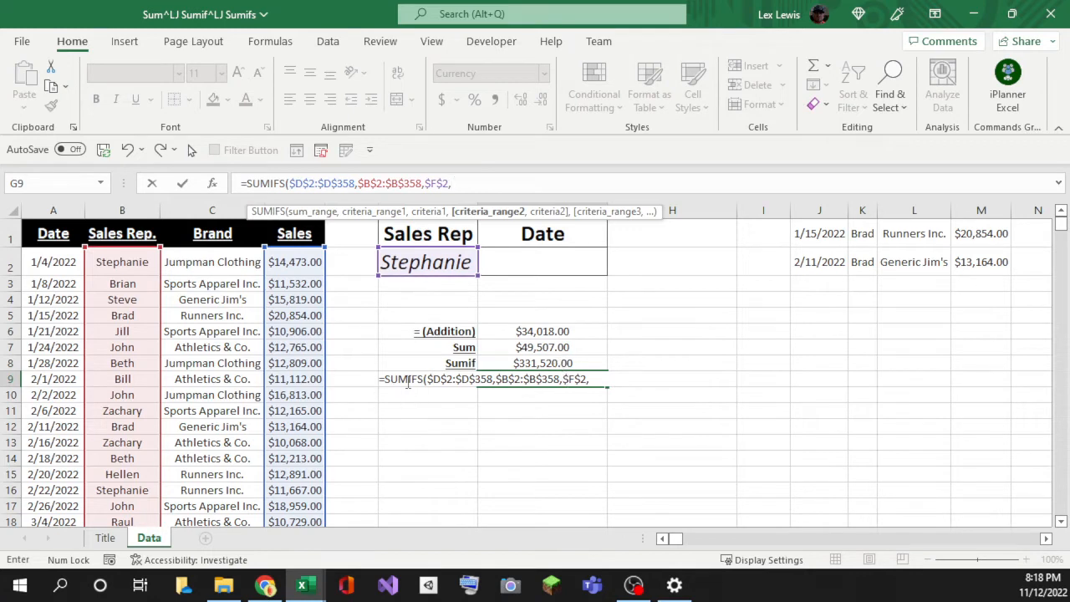
Step: Select the dates A2:A358 and lock them as $A$2:$A$358 in the G9 formula
left_click(529, 233)
left_click(548, 253)
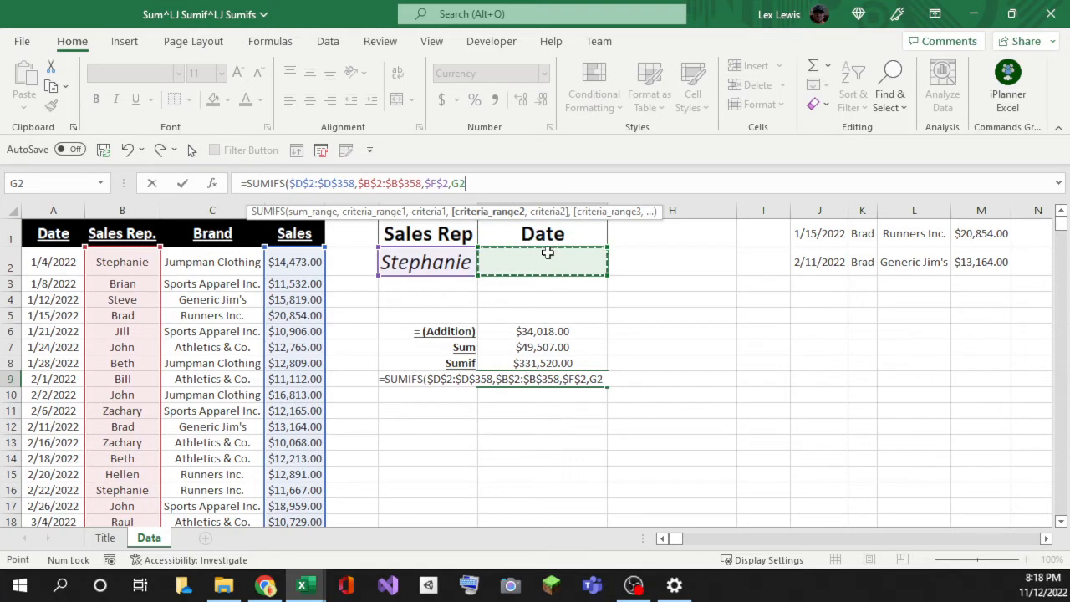
left_click(535, 234)
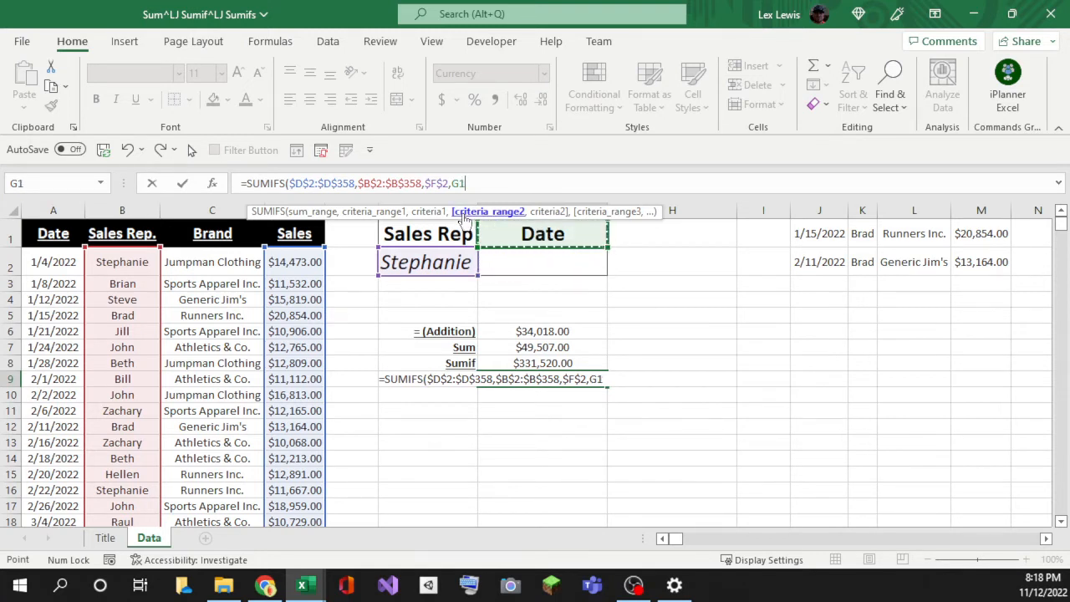
left_click(62, 257)
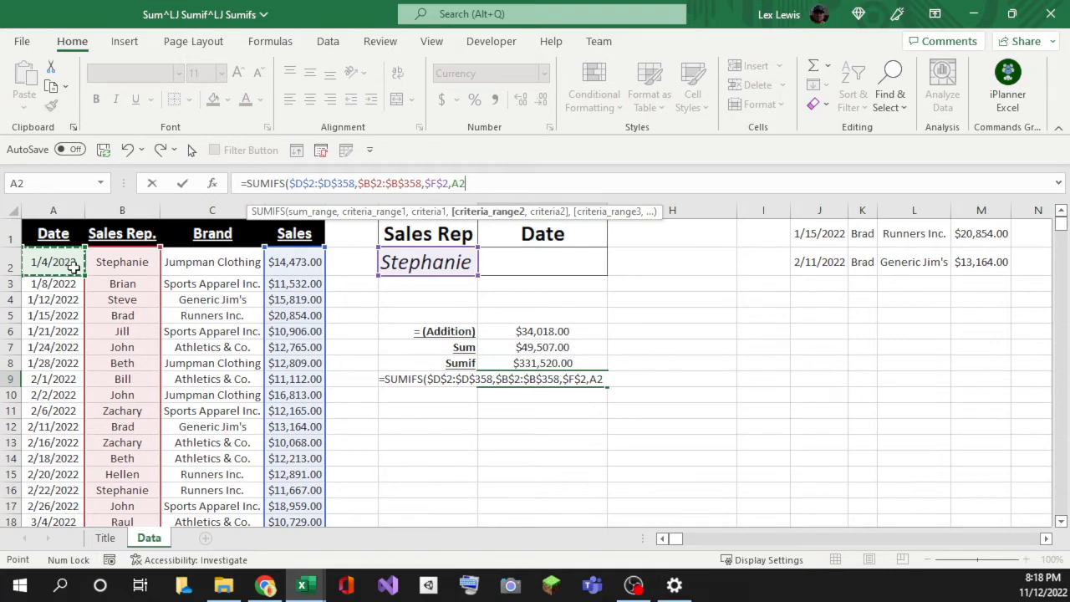
key("ctrl+shift+Down")
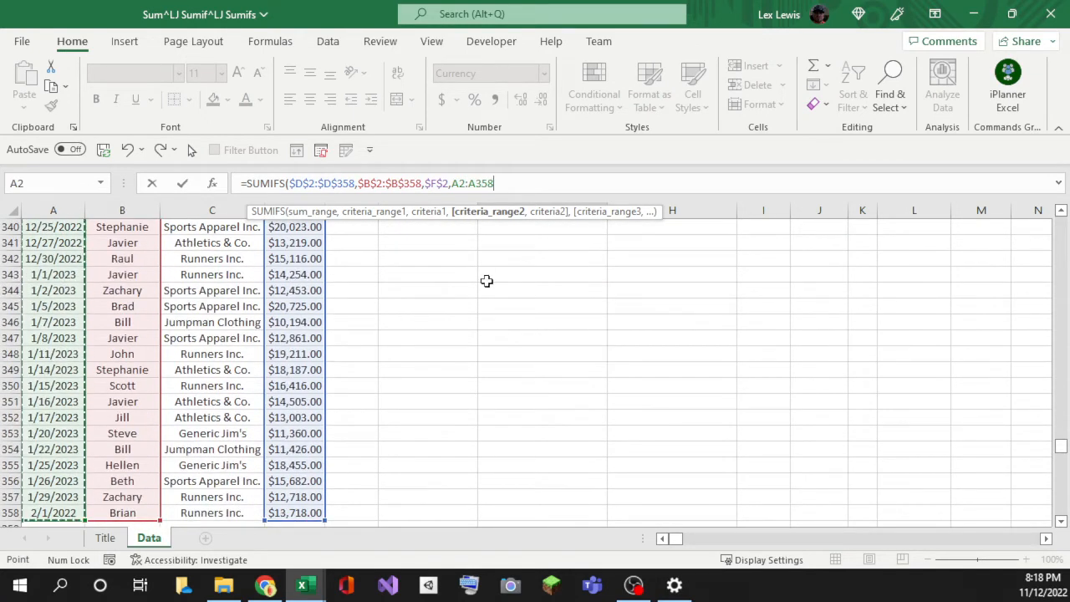
key("F4")
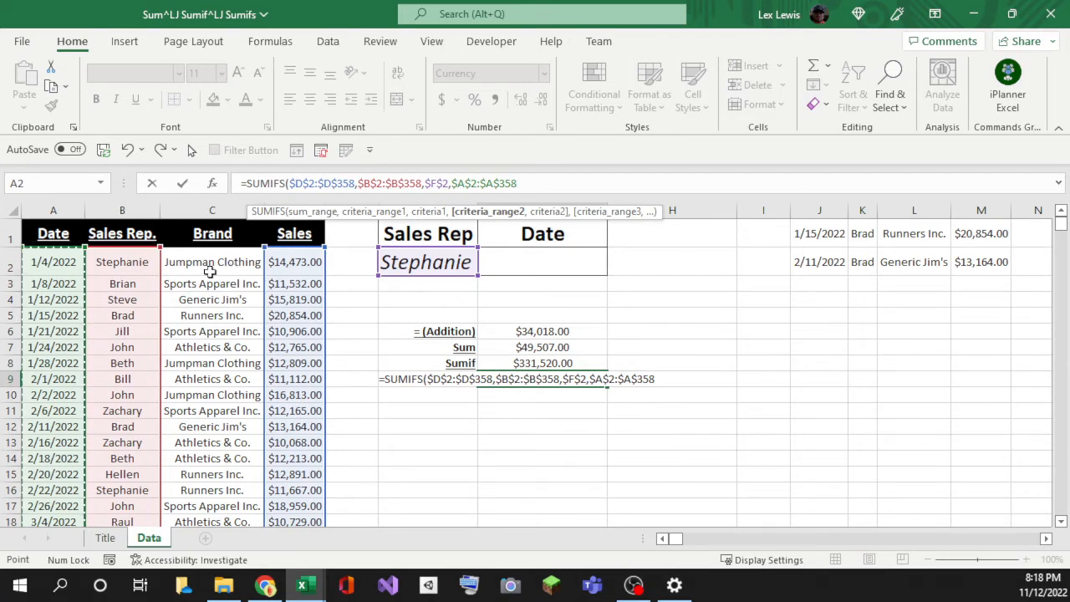
scroll(46, 256, "down", 1)
scroll(47, 255, "up", 1)
scroll(109, 264, "down", 14)
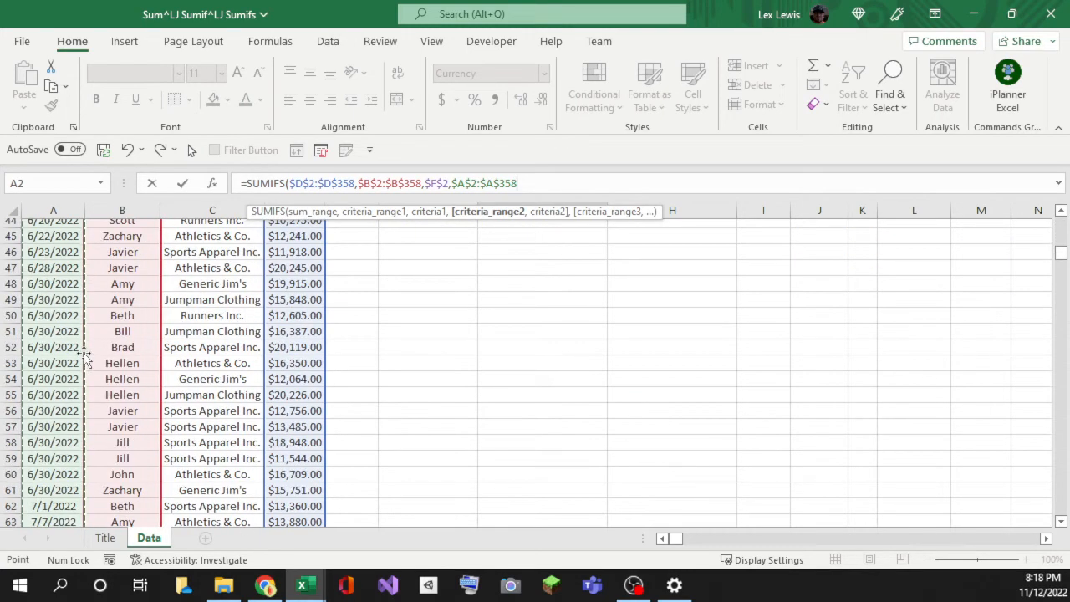
scroll(86, 356, "down", 2)
scroll(115, 346, "down", 1)
scroll(122, 334, "up", 17)
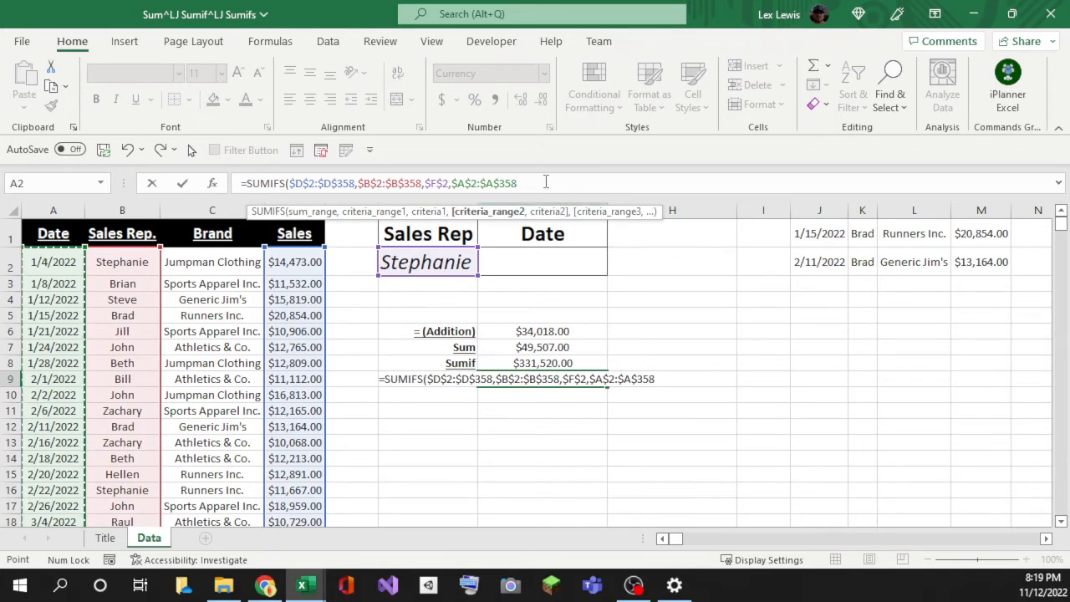
Step: Add the date criterion "<="&$G$2 and commit the SUMIFS in G9, currently $0.00
type(",")
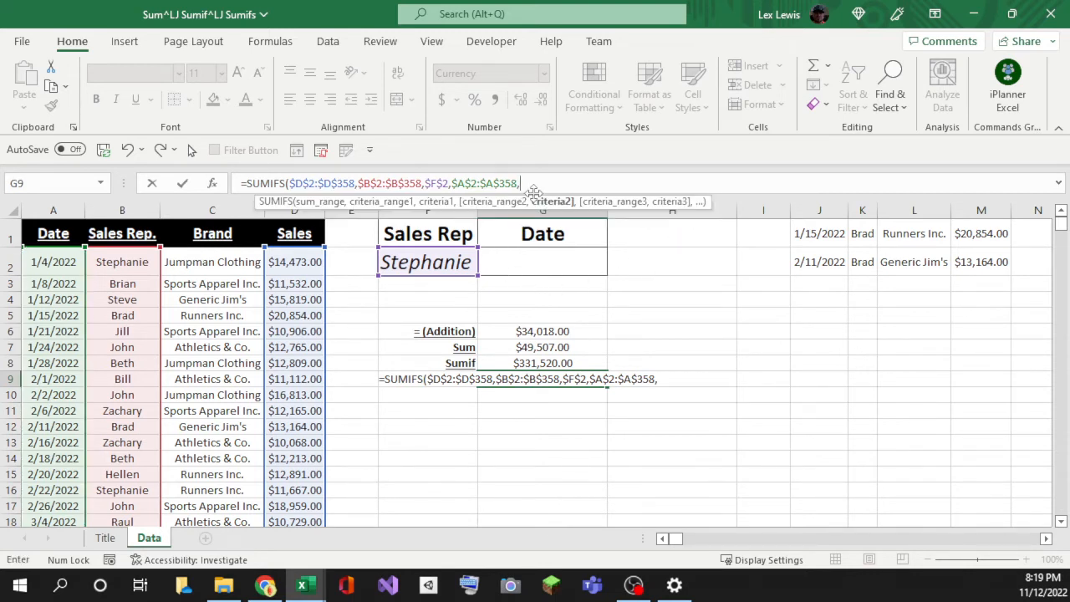
left_click_drag(521, 216, 522, 127)
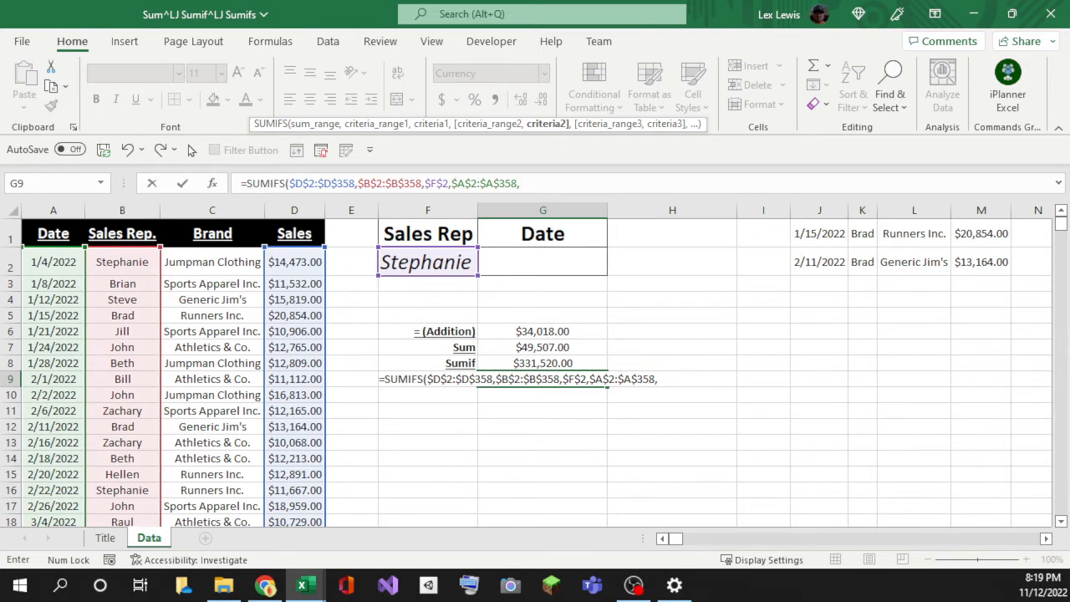
key("Escape")
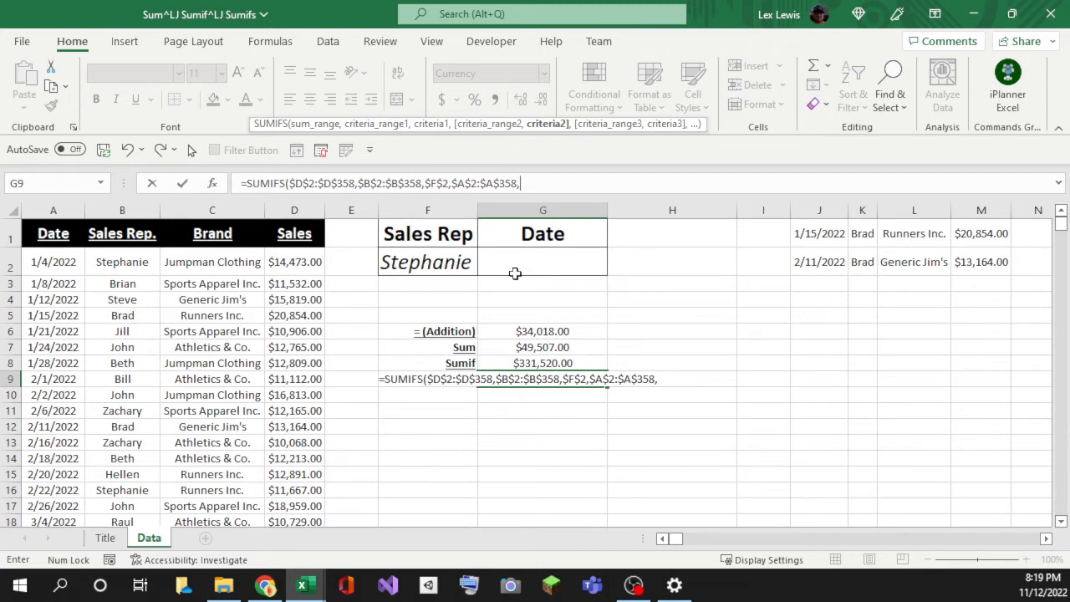
type("\"")
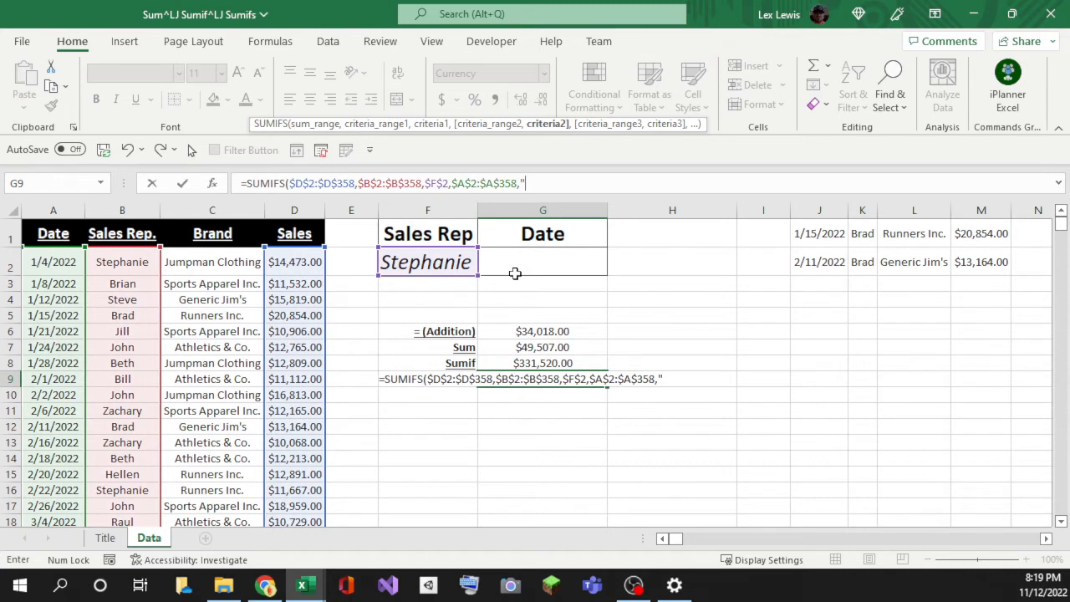
type(">=\"&")
left_click(519, 262)
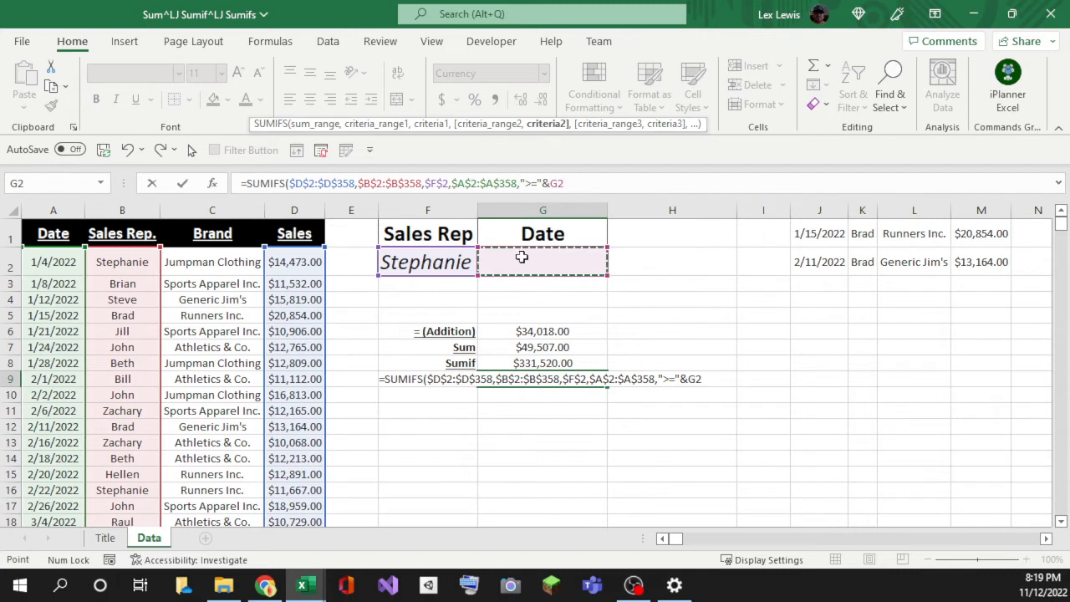
key("F4")
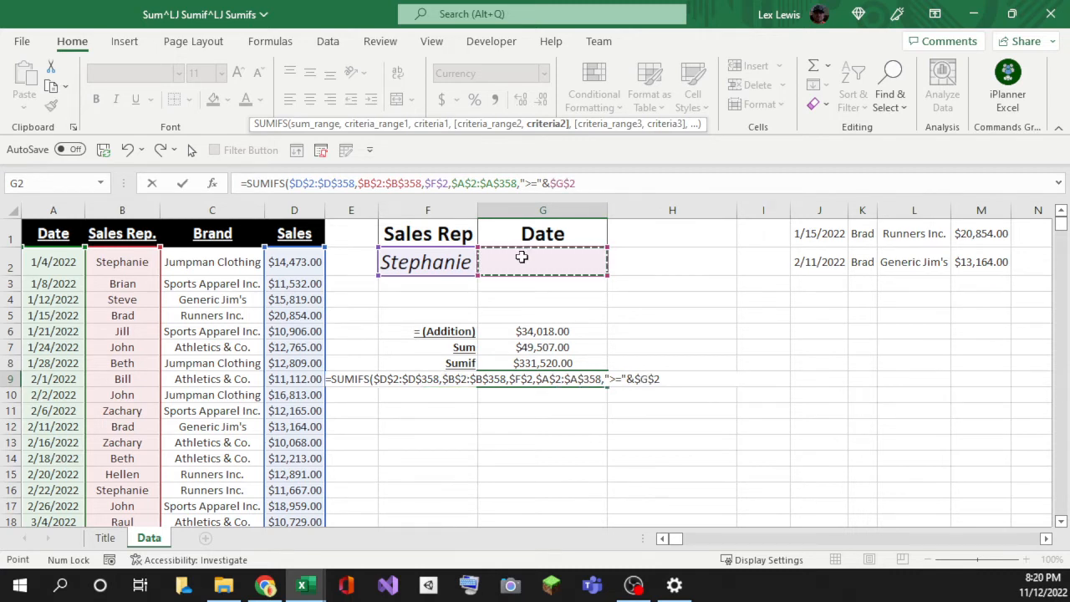
left_click(529, 183)
key("BackSpace")
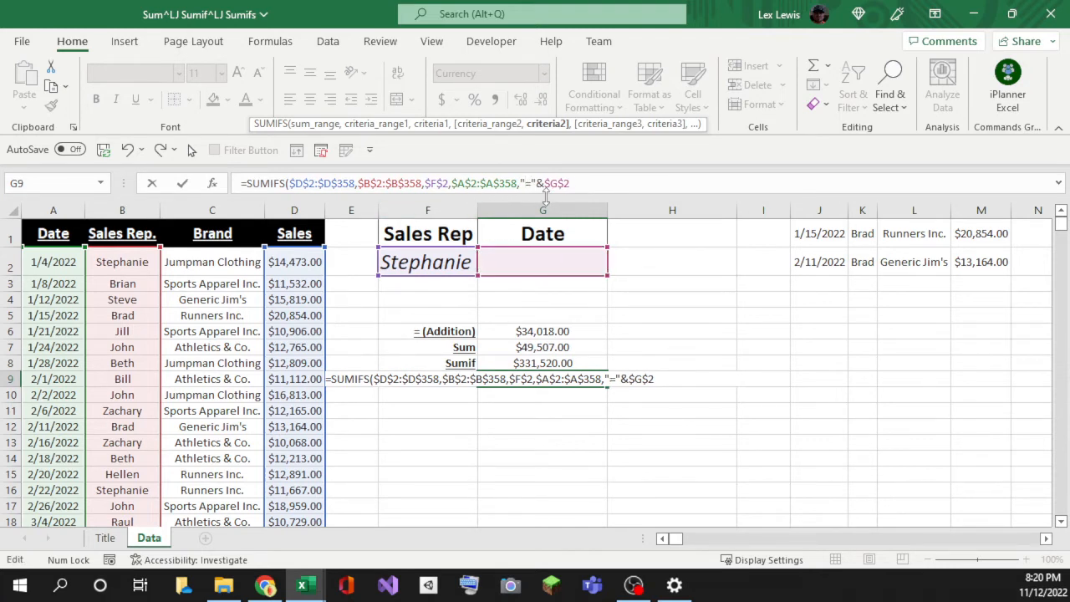
type("<")
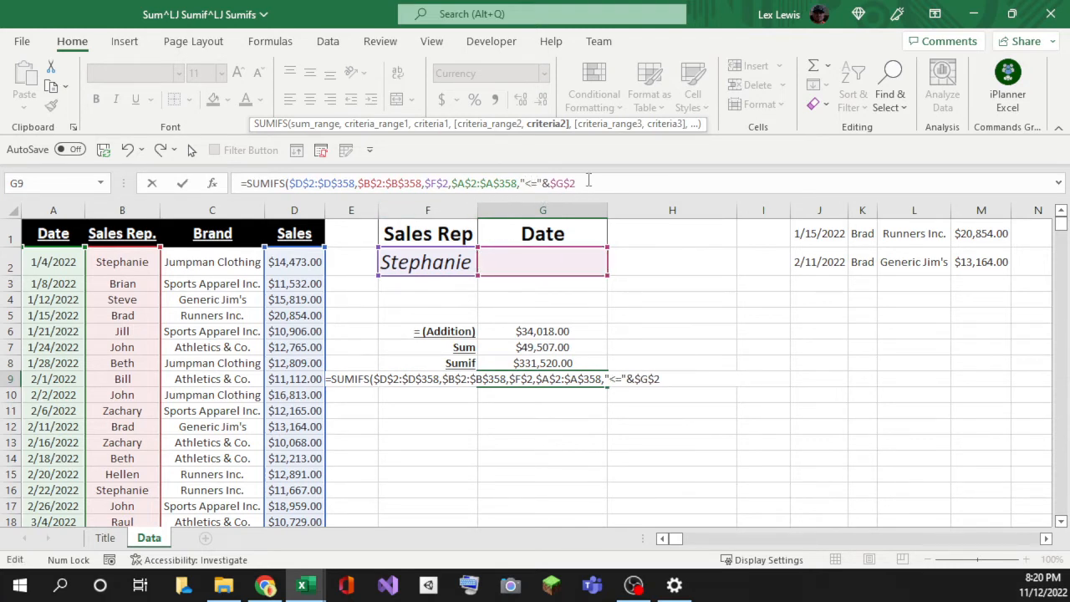
key("Return")
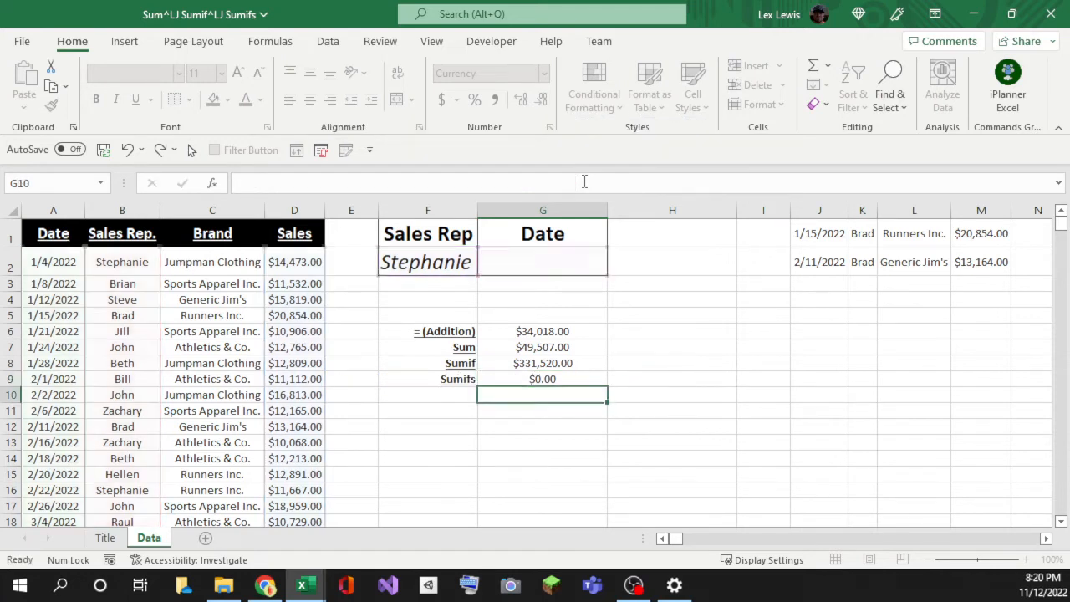
Step: Re-commit the unchanged SUMIFS formula in G9 and compare it with the Sumif formula in G8
left_click(524, 380)
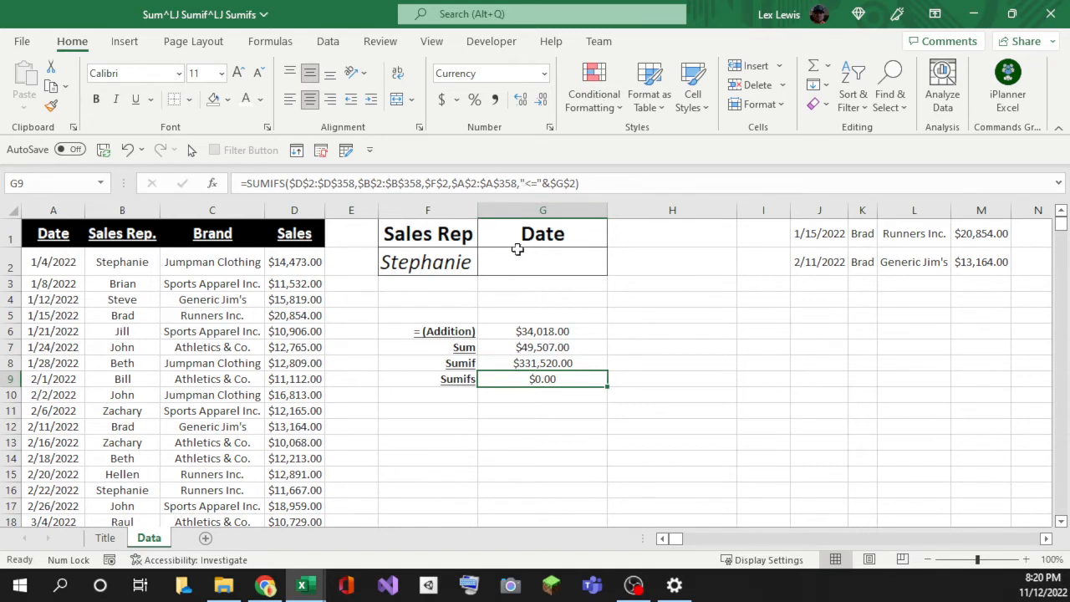
left_click(538, 183)
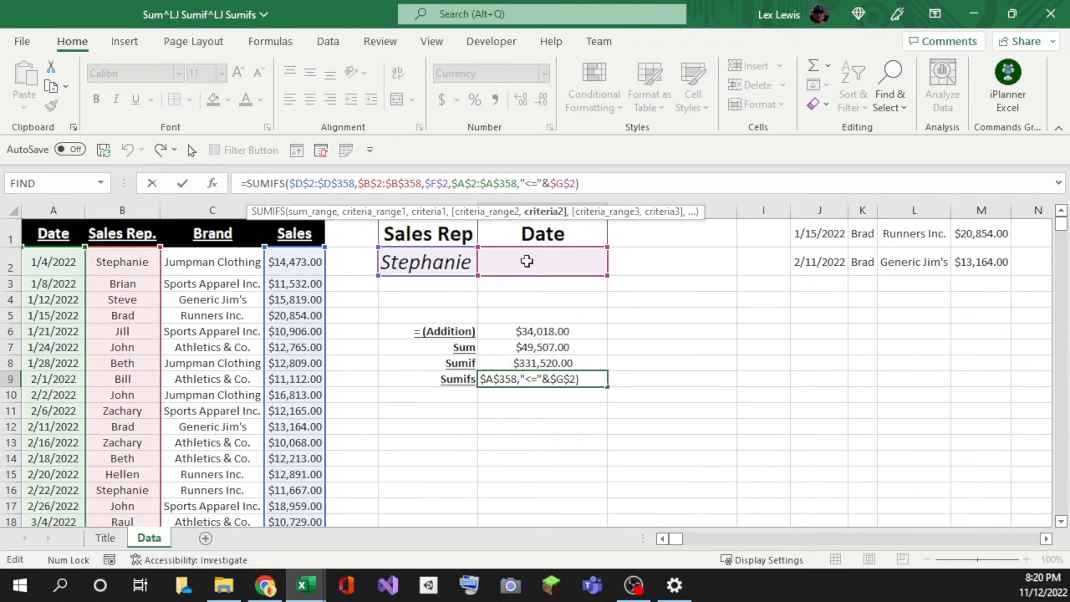
key("ctrl+Return")
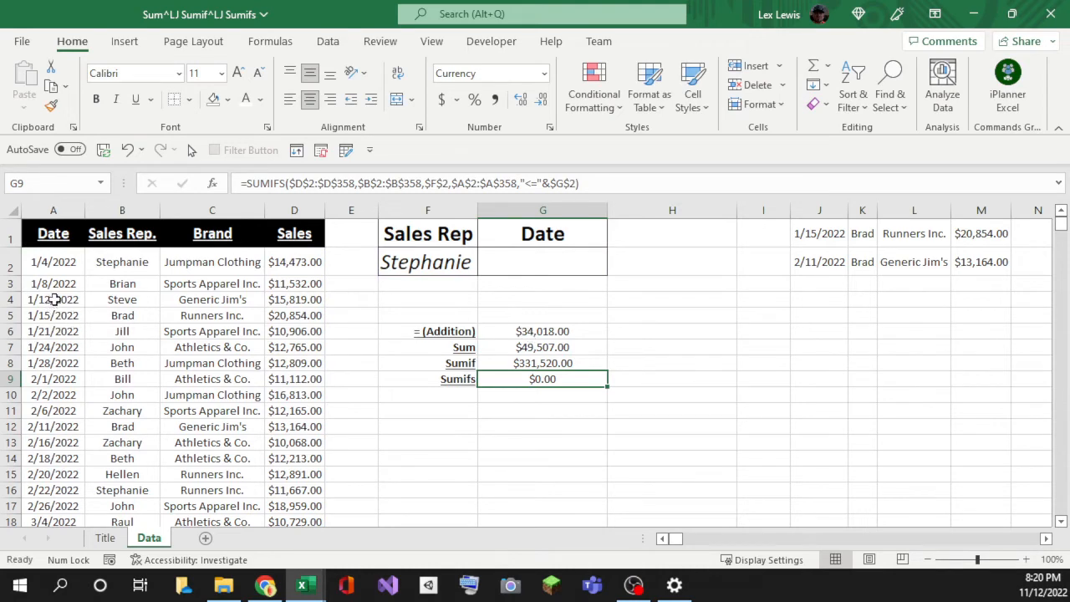
scroll(58, 299, "down", 2)
scroll(394, 404, "up", 2)
left_click(487, 359)
left_click(519, 378)
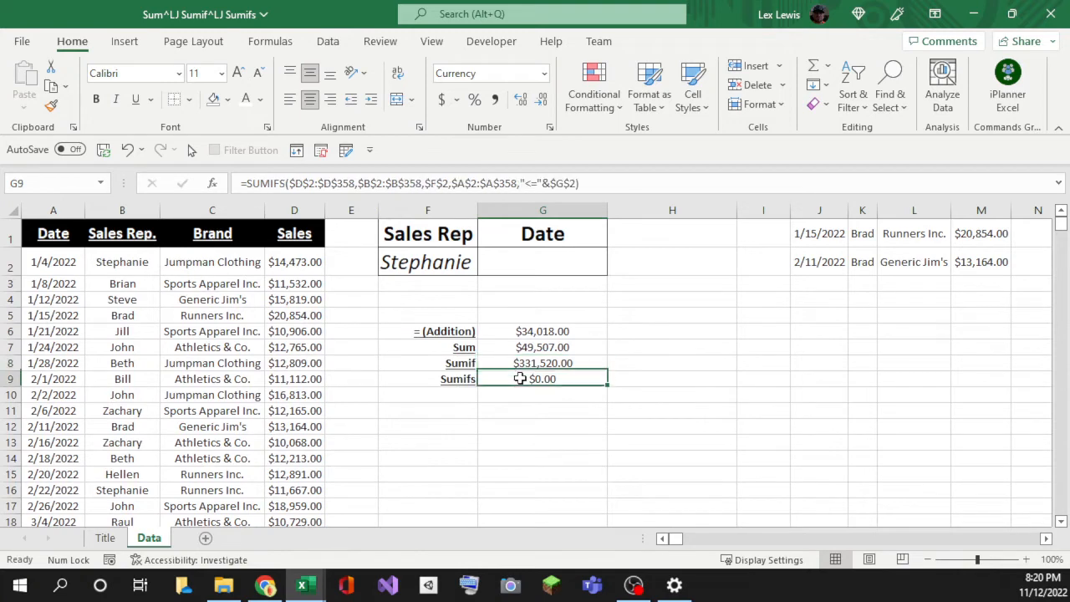
Step: Browse down the Date column to the last rows, checking dates around 12/30/2022 and 1/1/2023
scroll(122, 362, "down", 20)
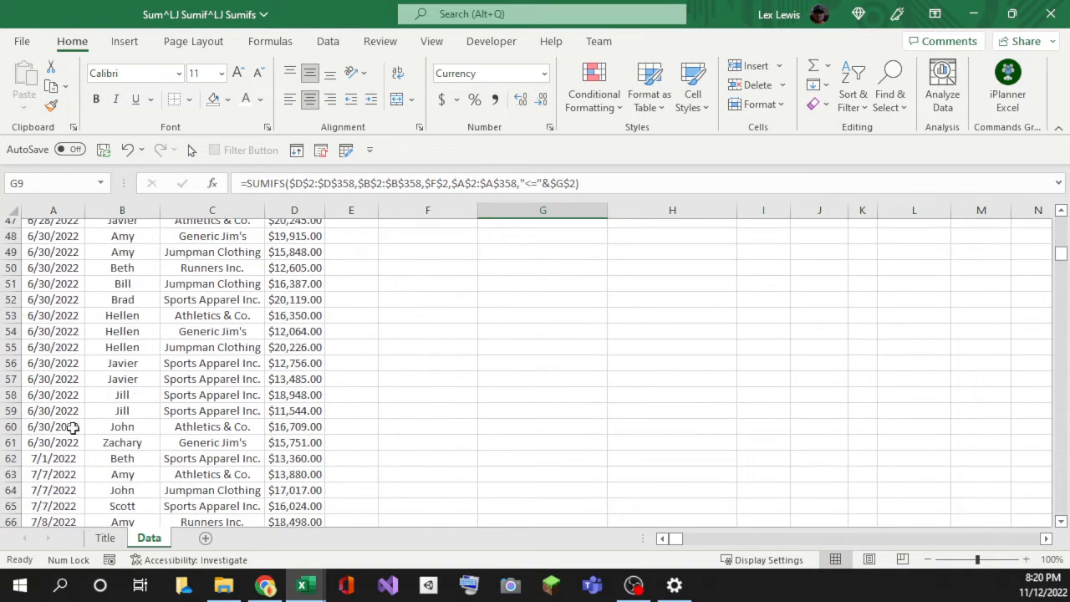
scroll(60, 419, "down", 15)
left_click(60, 410)
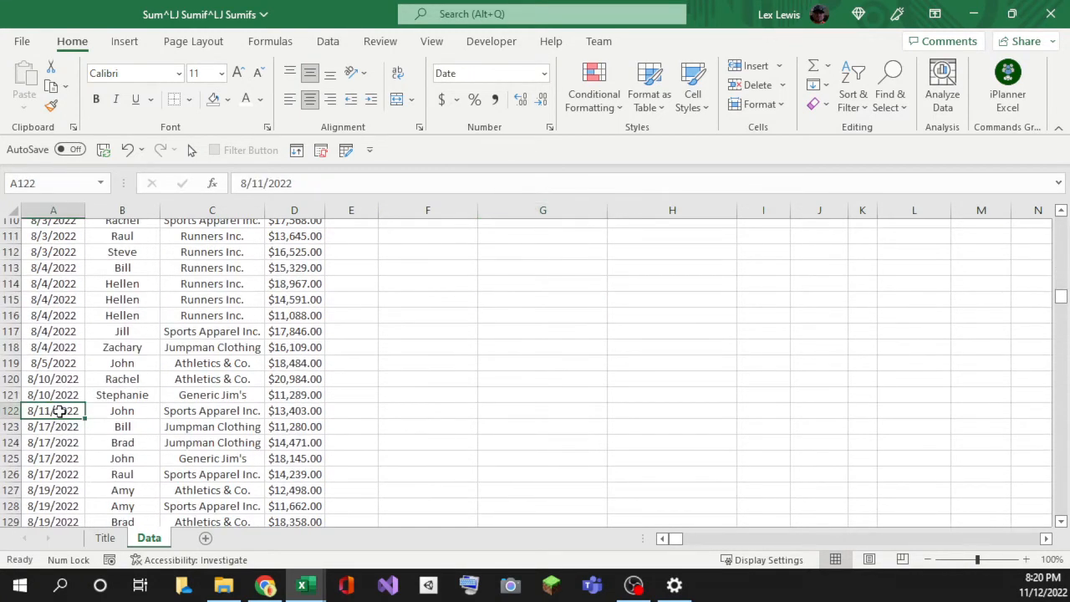
key("ctrl+Down")
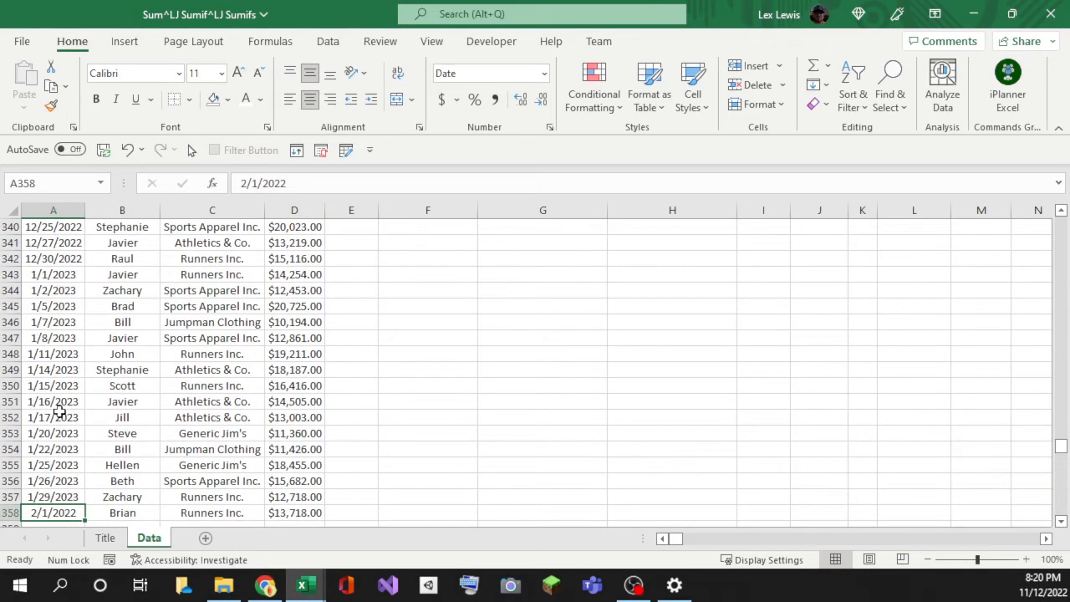
key("Up")
key("Up")
key("Up")
key("Up")
key("Up")
key("Up")
key("Up")
key("Up")
key("Up")
key("Up")
key("Up")
key("Up")
key("Up")
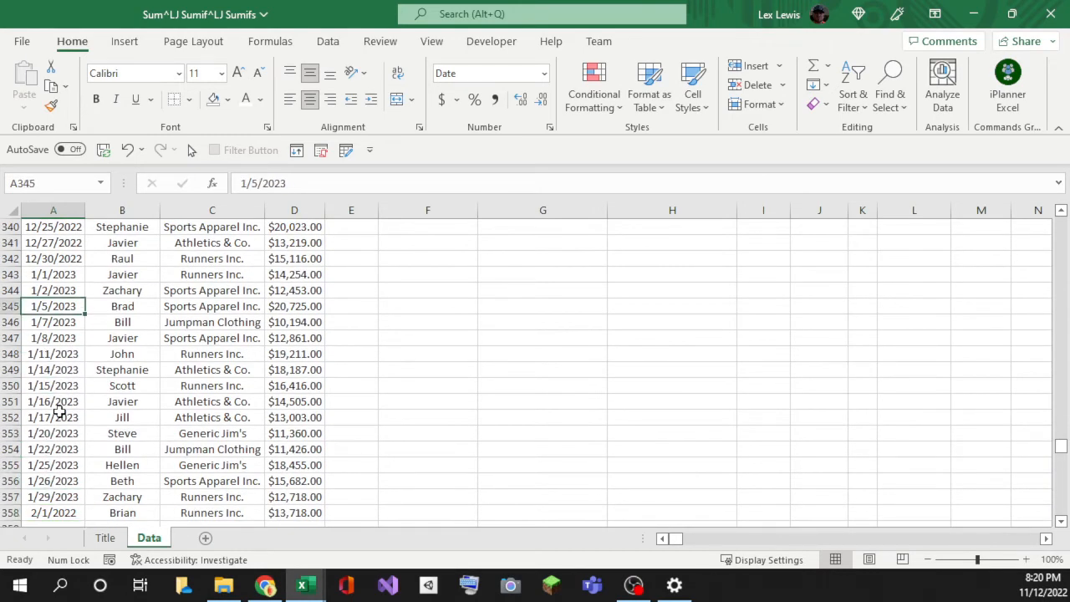
key("Down")
key("Down")
key("Down")
key("Up")
key("Up")
key("Up")
key("Up")
key("Up")
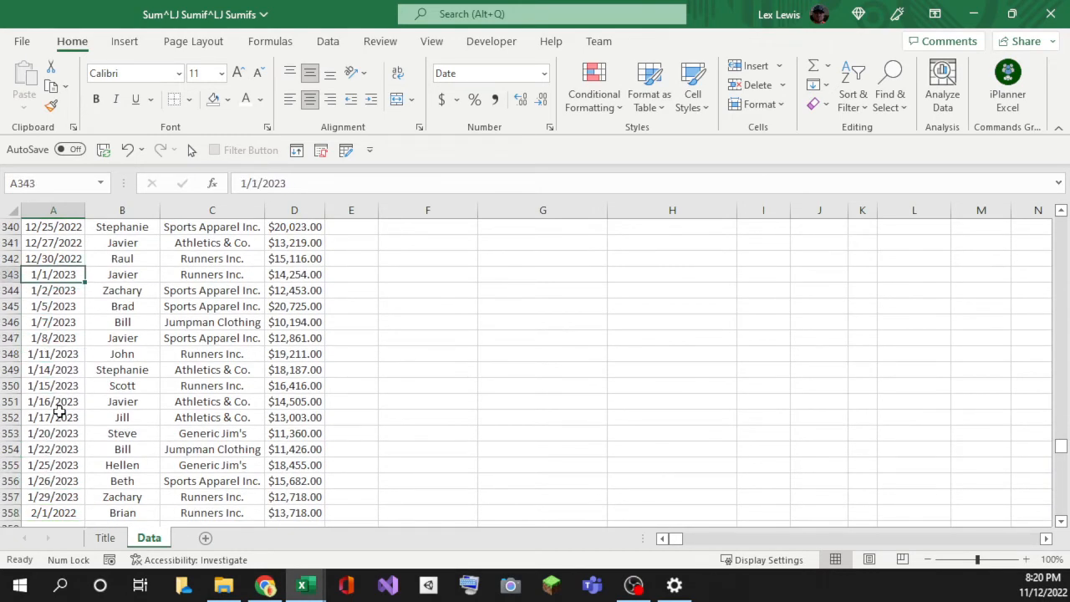
key("Right")
key("Left")
key("Up")
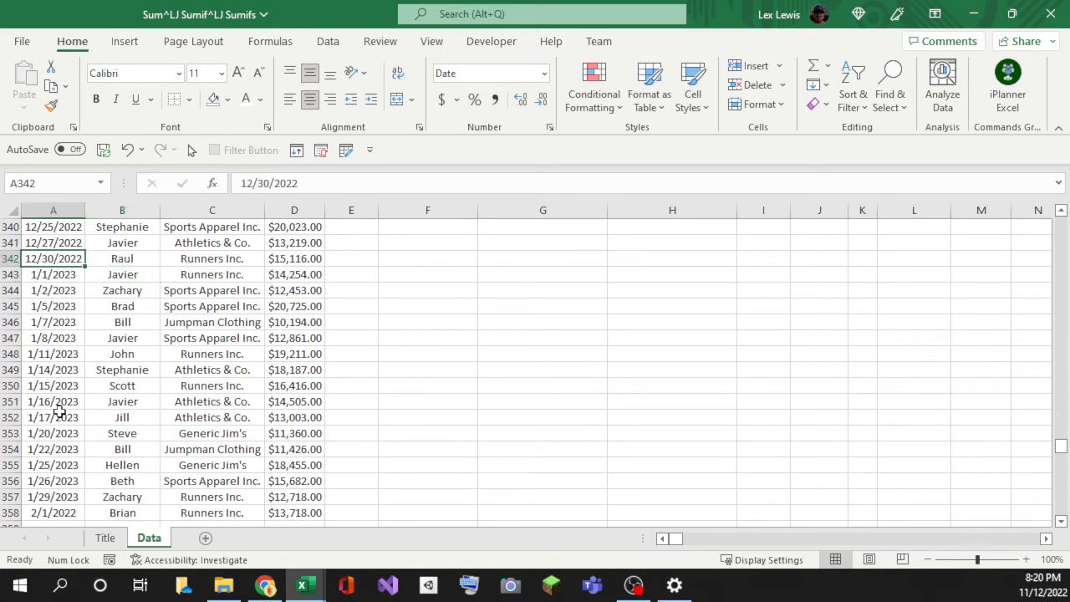
Step: Return to the top of the sheet and recheck the $0.00 Sumifs result in G9 with G2 empty
left_click(219, 409)
key("ctrl+Up")
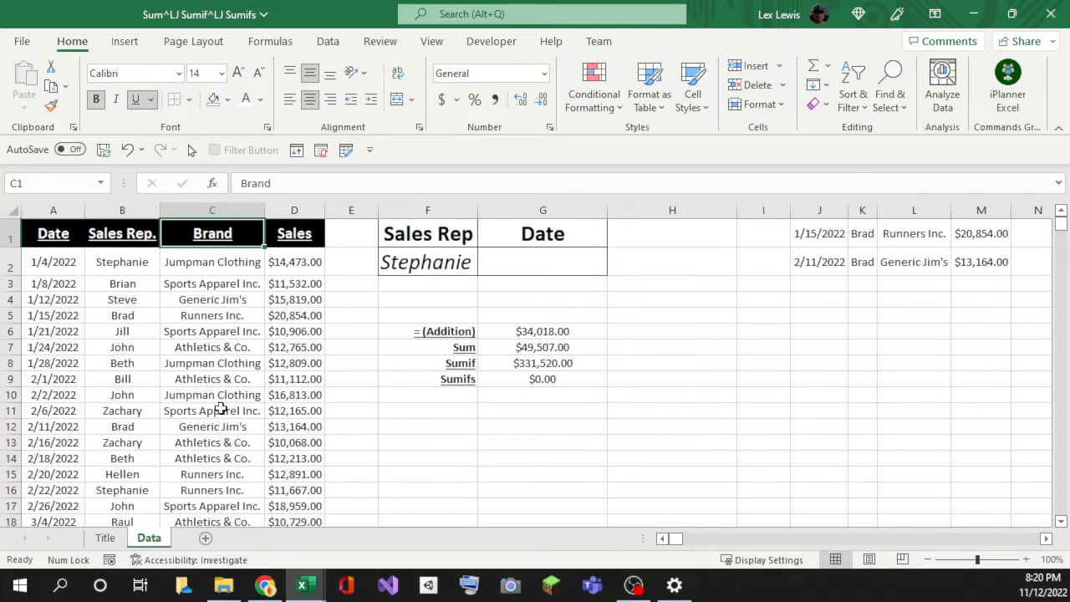
key("Right")
key("Right")
key("Right")
key("Down")
key("Right")
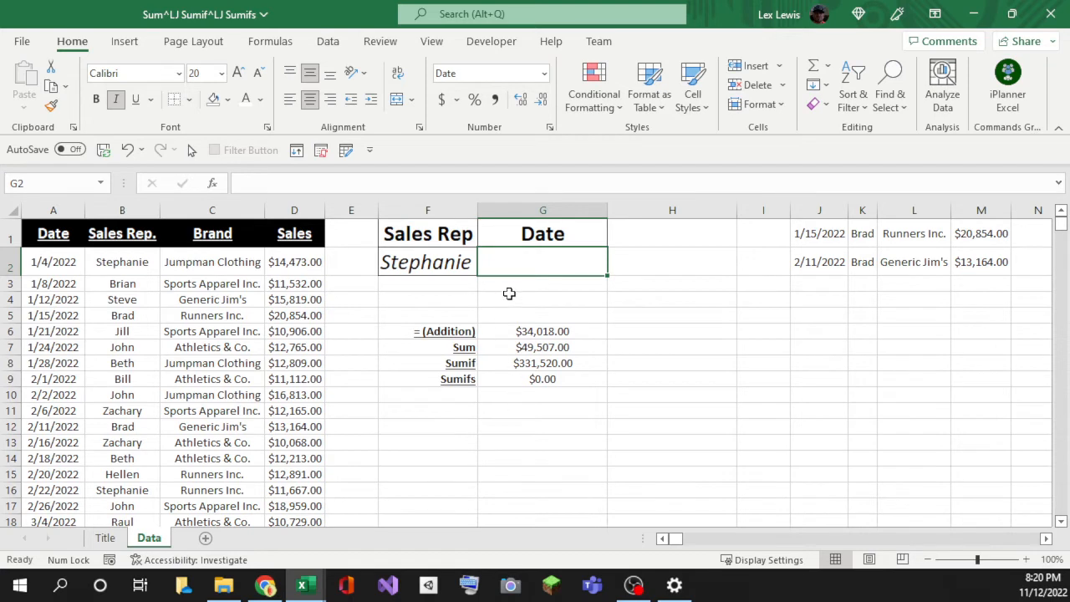
left_click(535, 379)
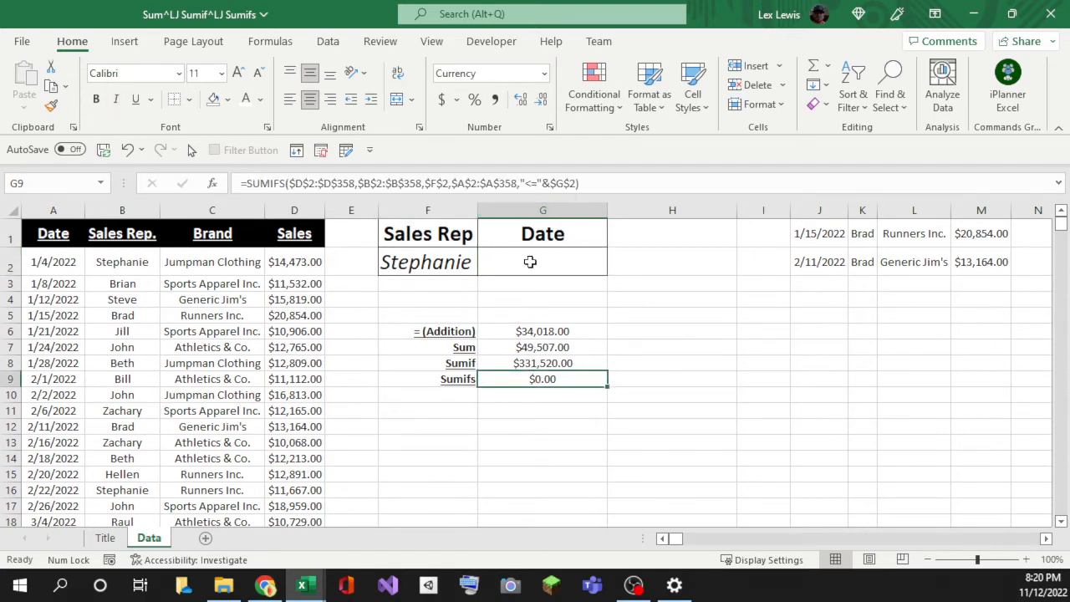
Step: Enter 12/31/2022 as the Date input in G2 and check that G9 shows $313,333.00
left_click(528, 262)
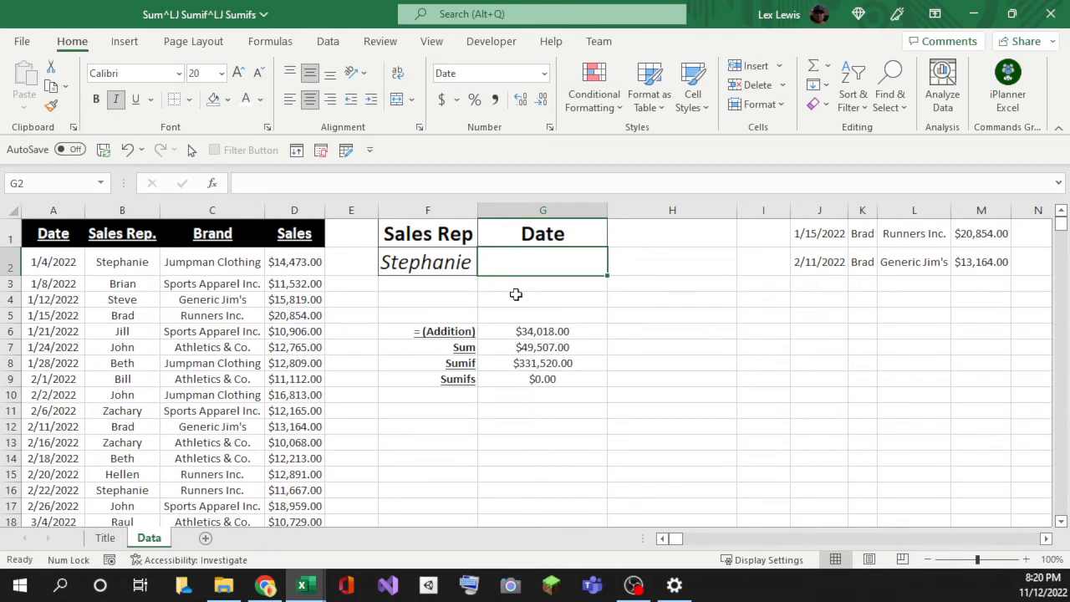
type("12/")
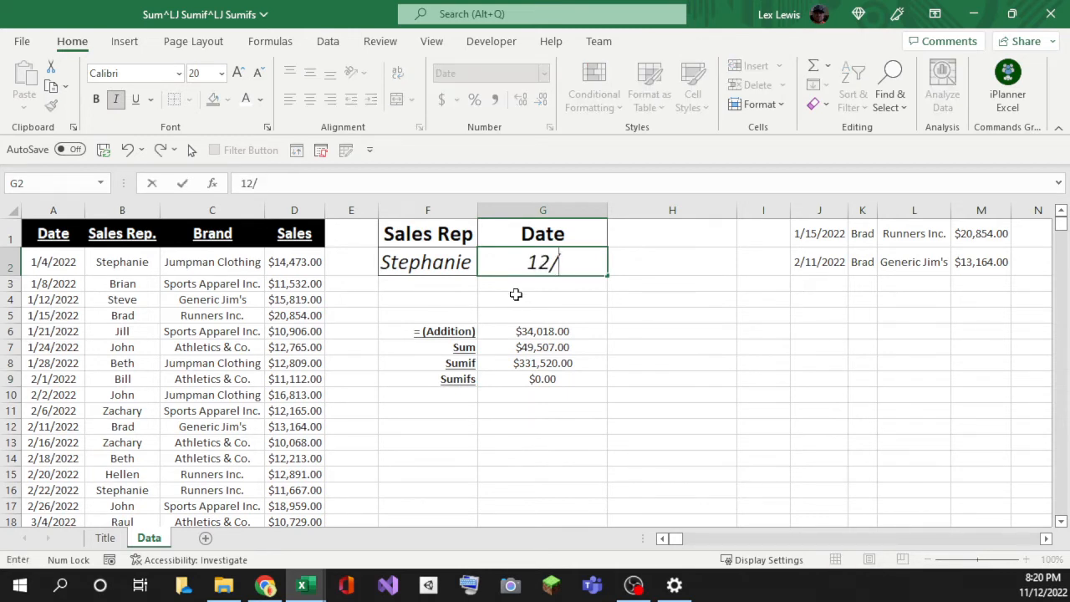
type("31/2022")
key("Return")
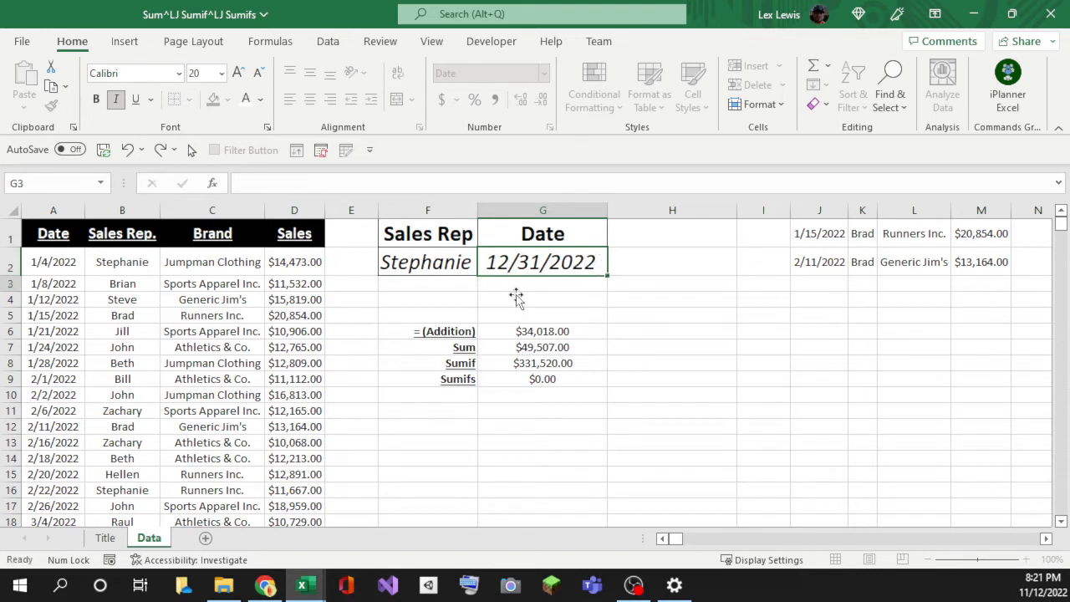
left_click_drag(509, 394, 512, 382)
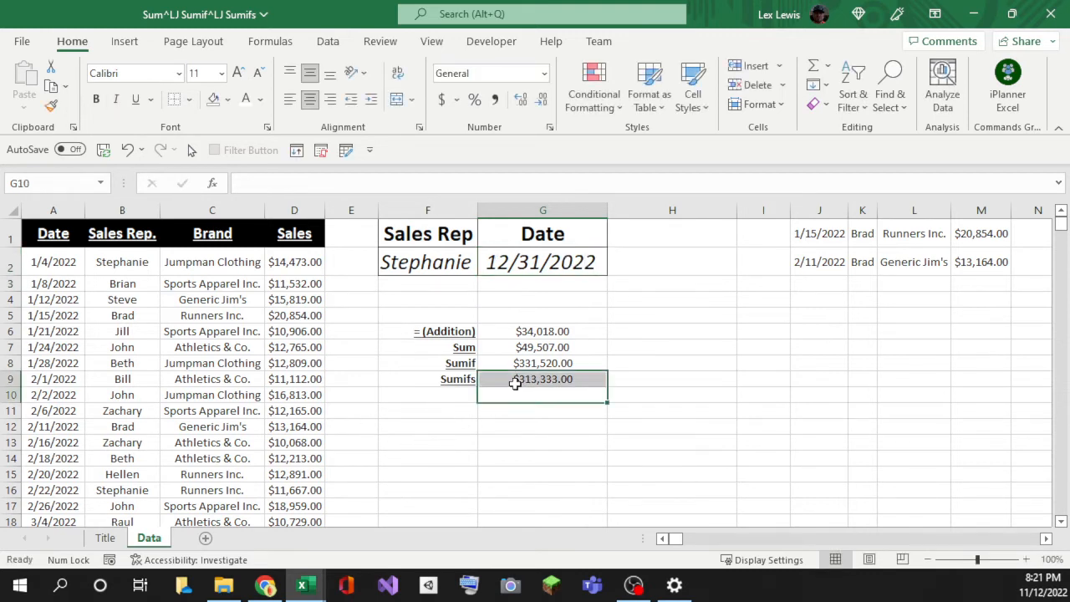
left_click(515, 382)
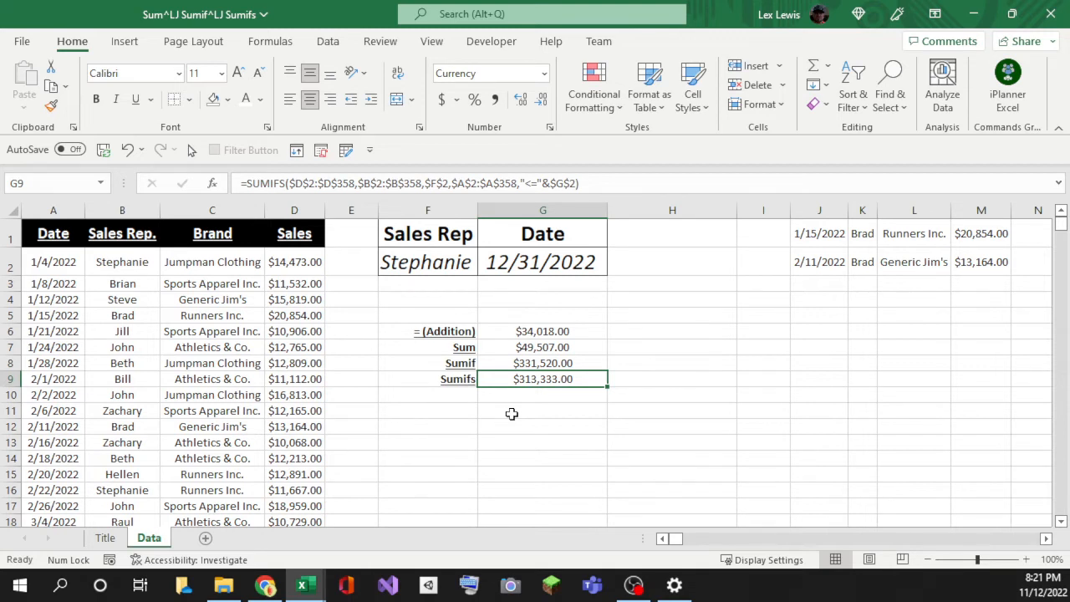
type("06")
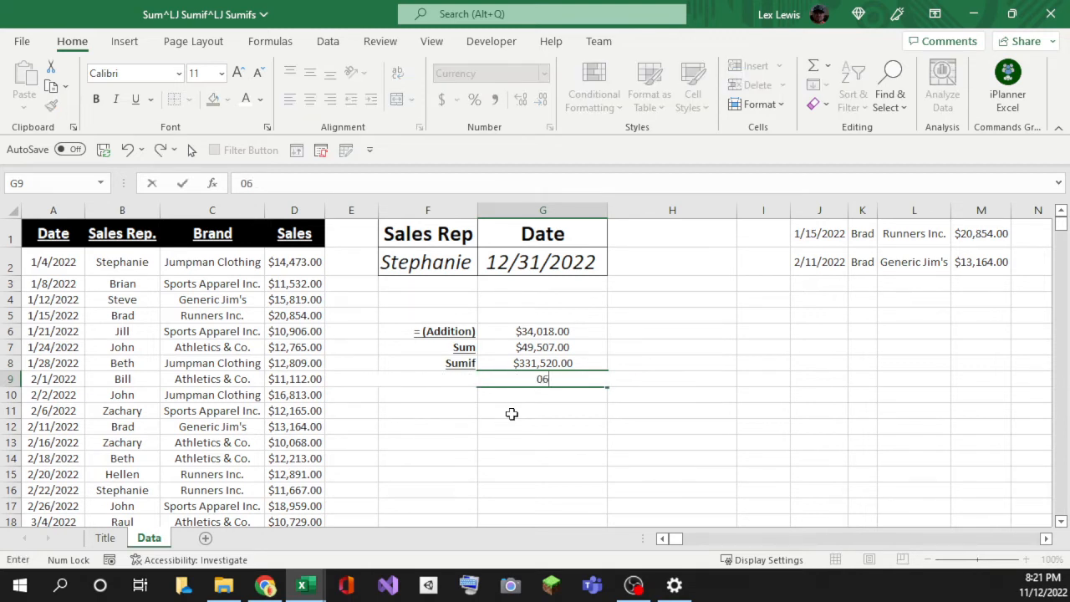
type("/01/2022")
key("Return")
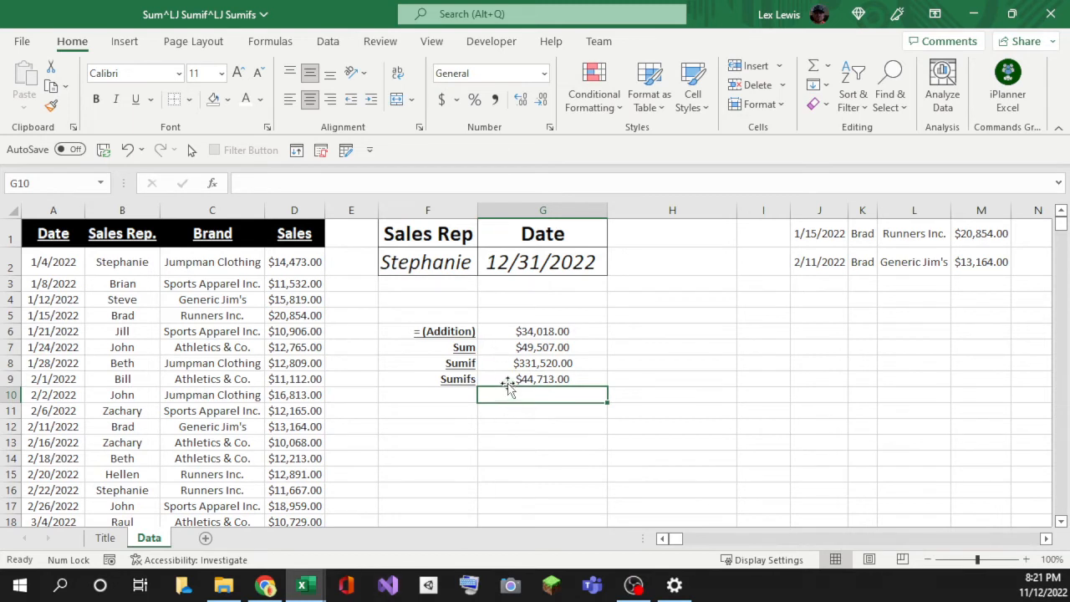
left_click(510, 381)
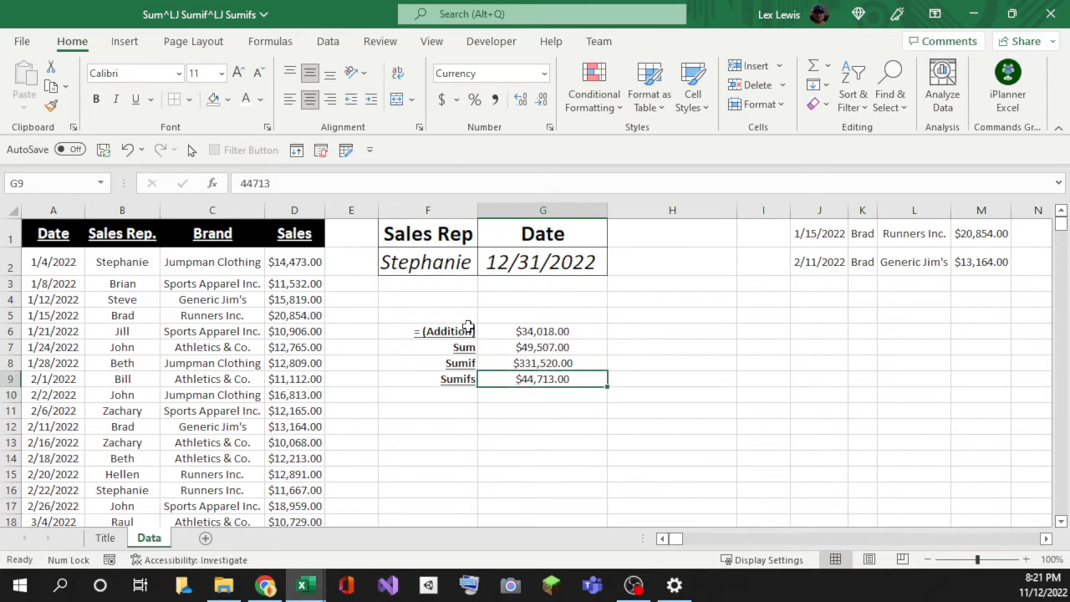
left_click(528, 393)
left_click(502, 378)
left_click(522, 362)
left_click(520, 383)
key("ctrl+z")
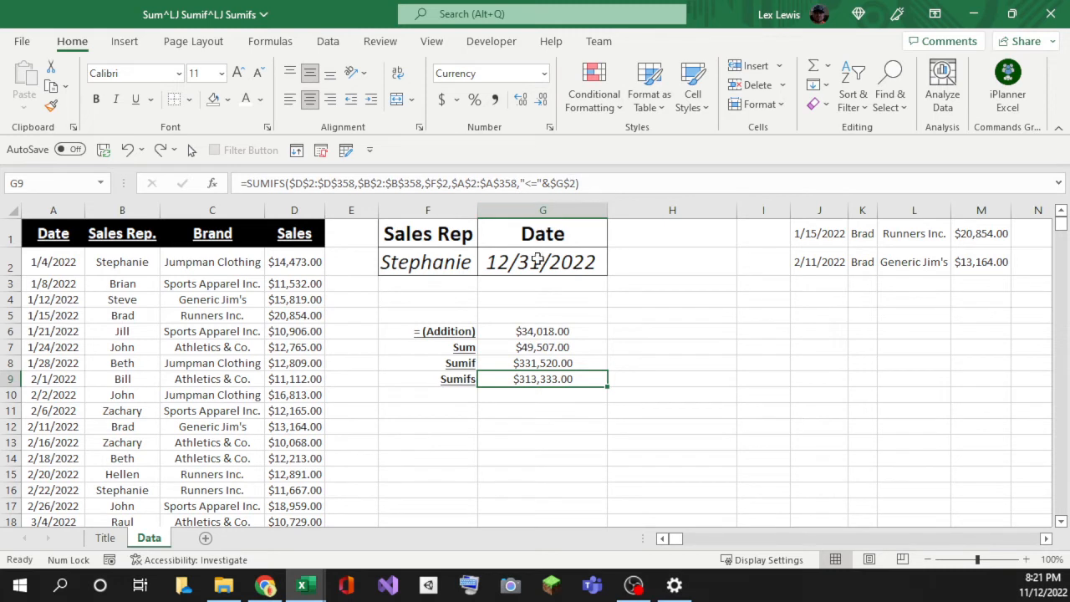
key("Down")
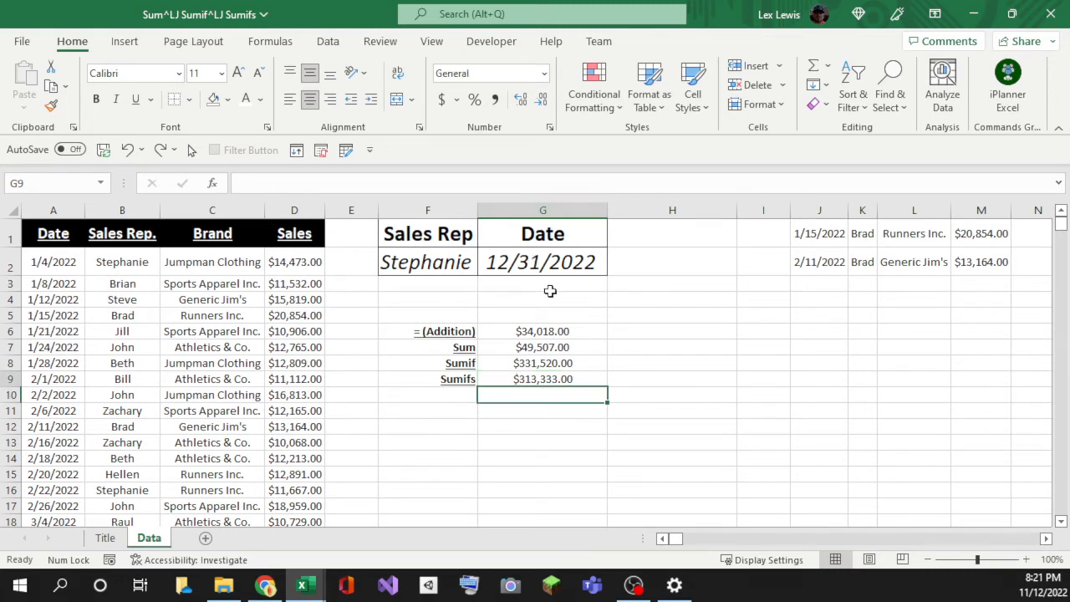
Step: Change the Date input in G2 to 06/30/2022 and confirm G9 drops to $38,747.00
key("Up")
key("Up")
key("Up")
key("Up")
key("Up")
key("Up")
key("Up")
key("Up")
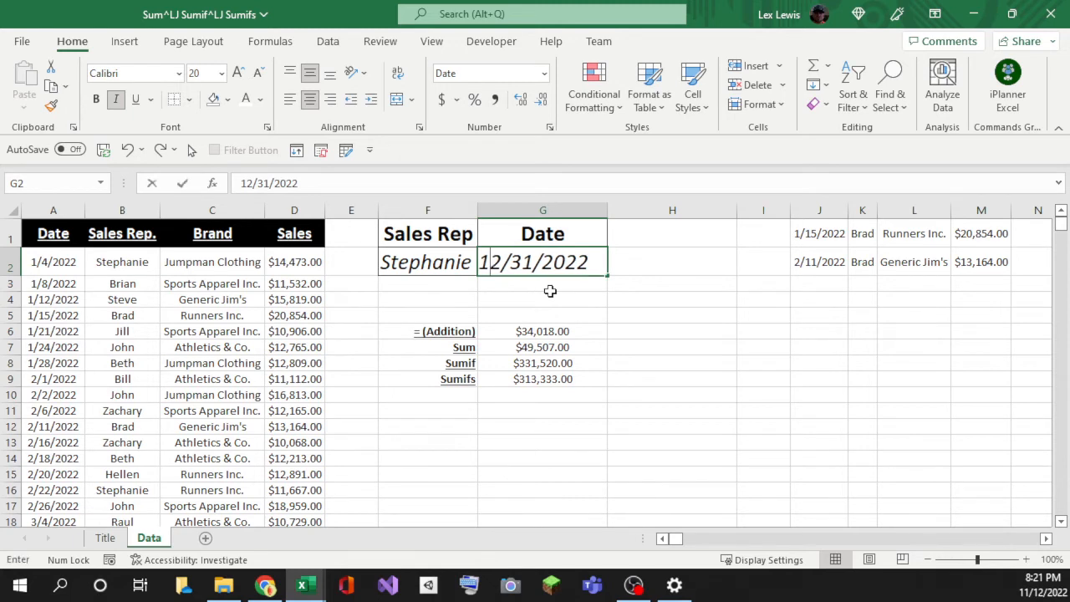
type("06/30/2022")
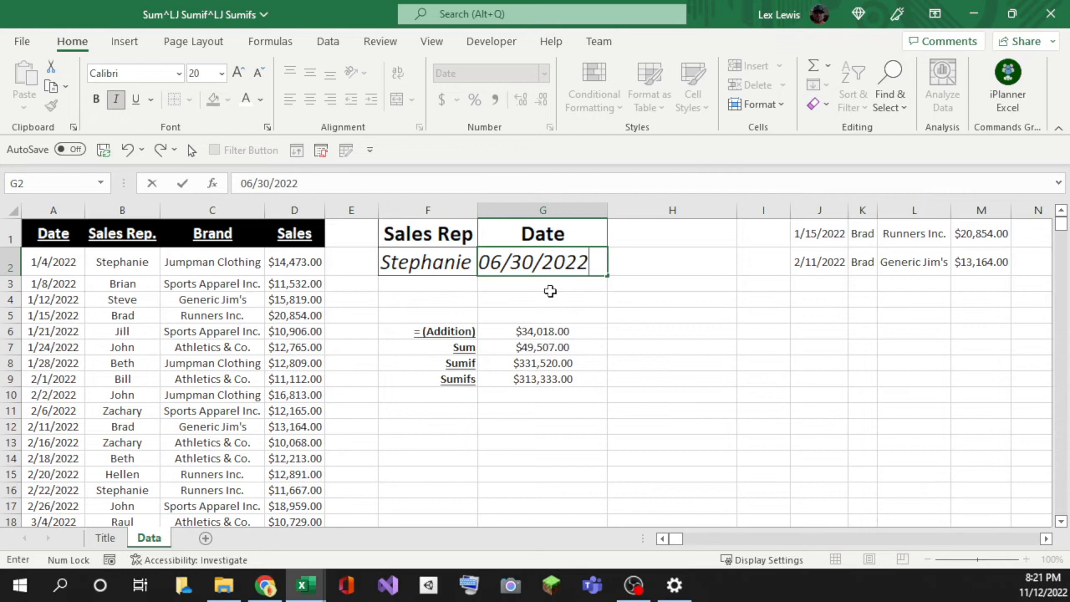
key("Return")
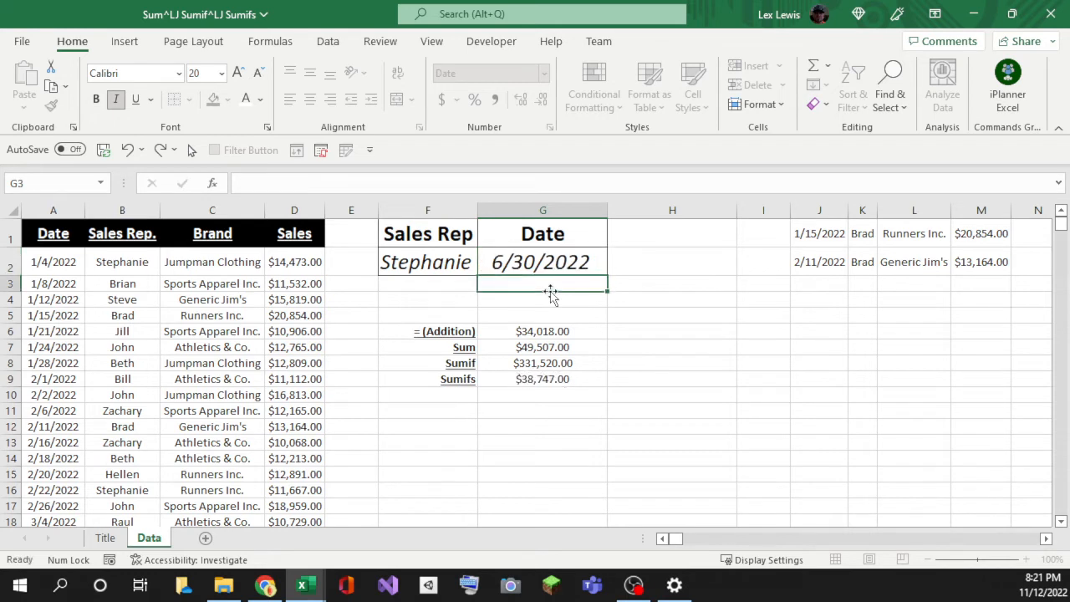
left_click(512, 381)
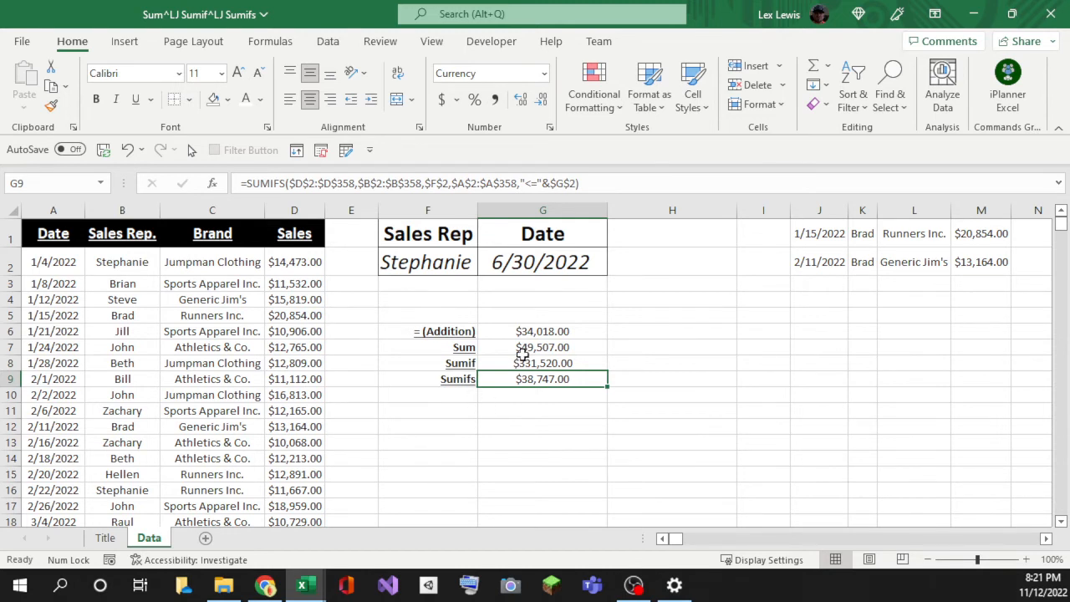
Step: Append the absolute Brand range $C$2:$C$358 with criterion $H$2 to the SUMIFS formula in G9
left_click(456, 379)
left_click(513, 378)
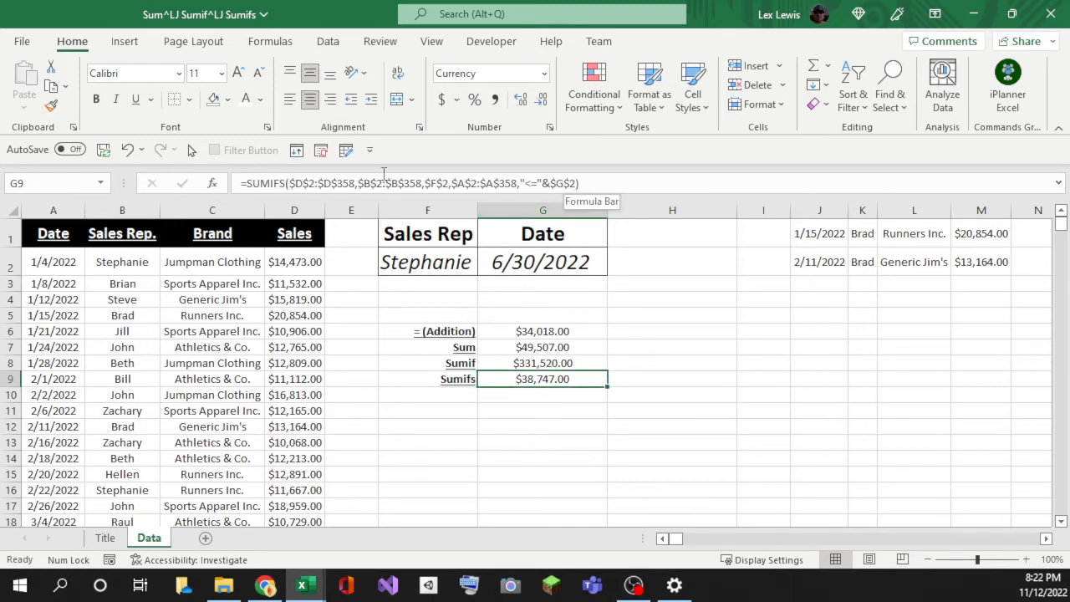
left_click(577, 183)
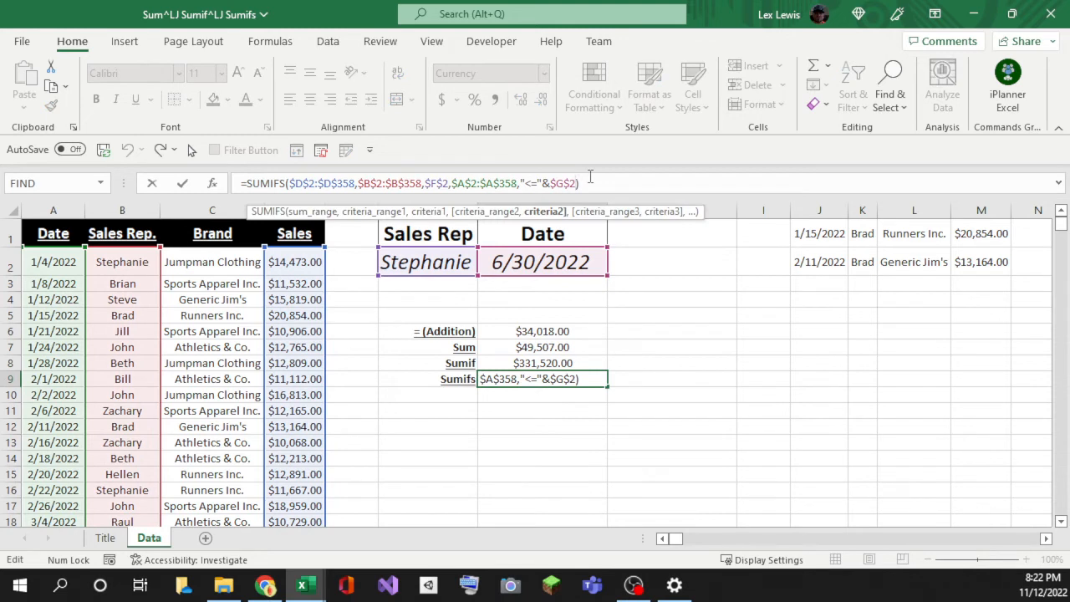
type(",")
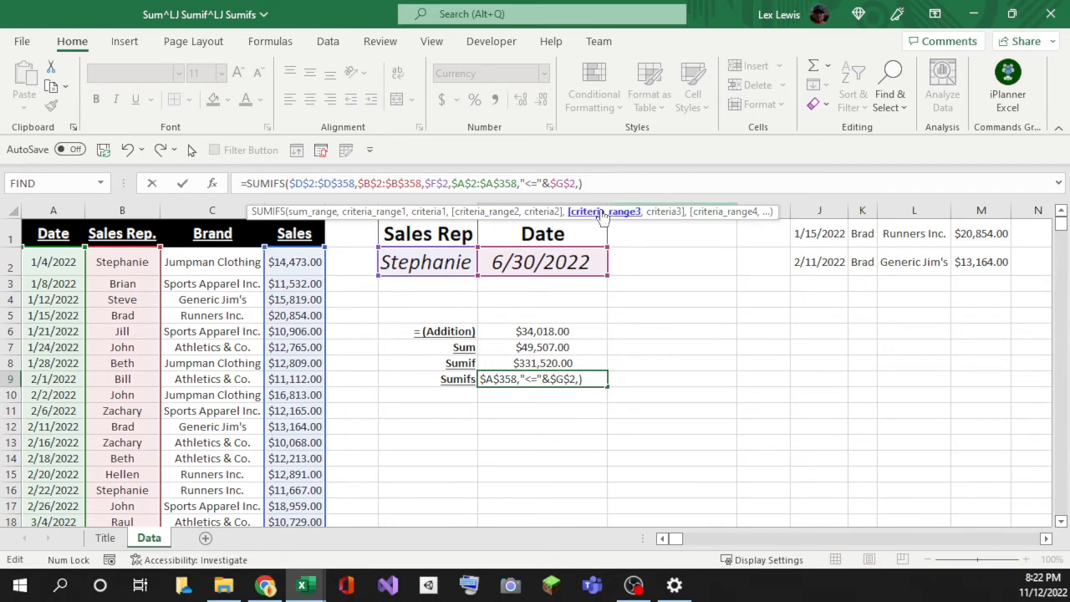
left_click(209, 262)
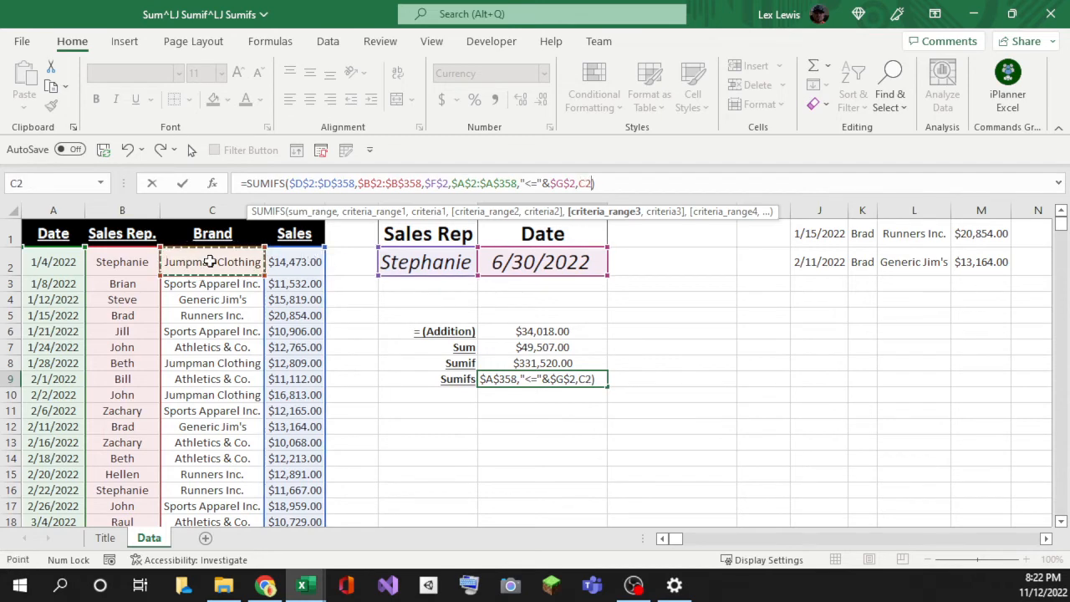
key("ctrl+shift+Down")
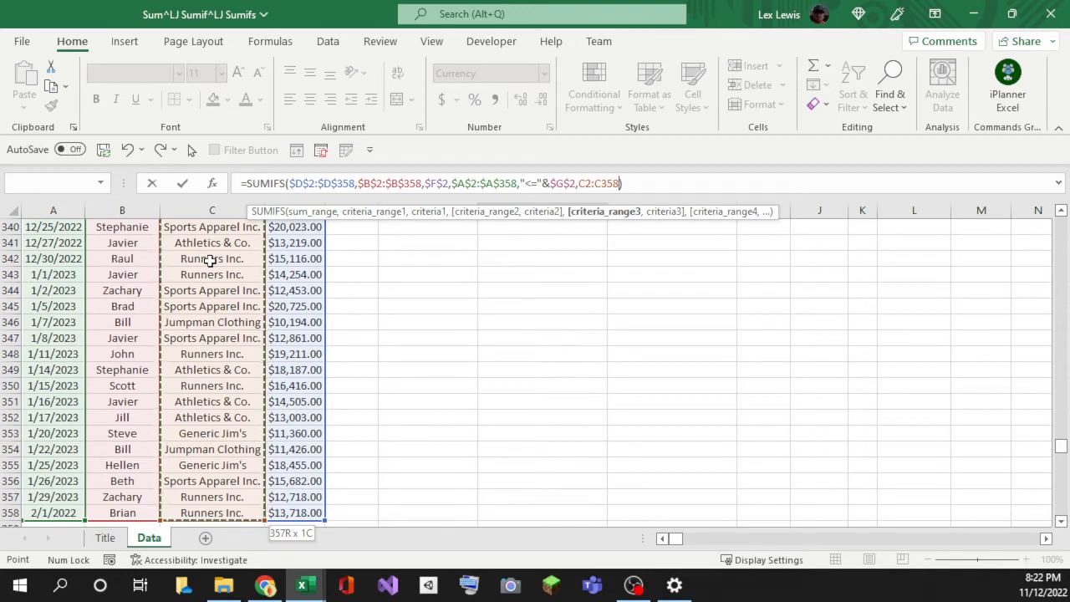
key("F4")
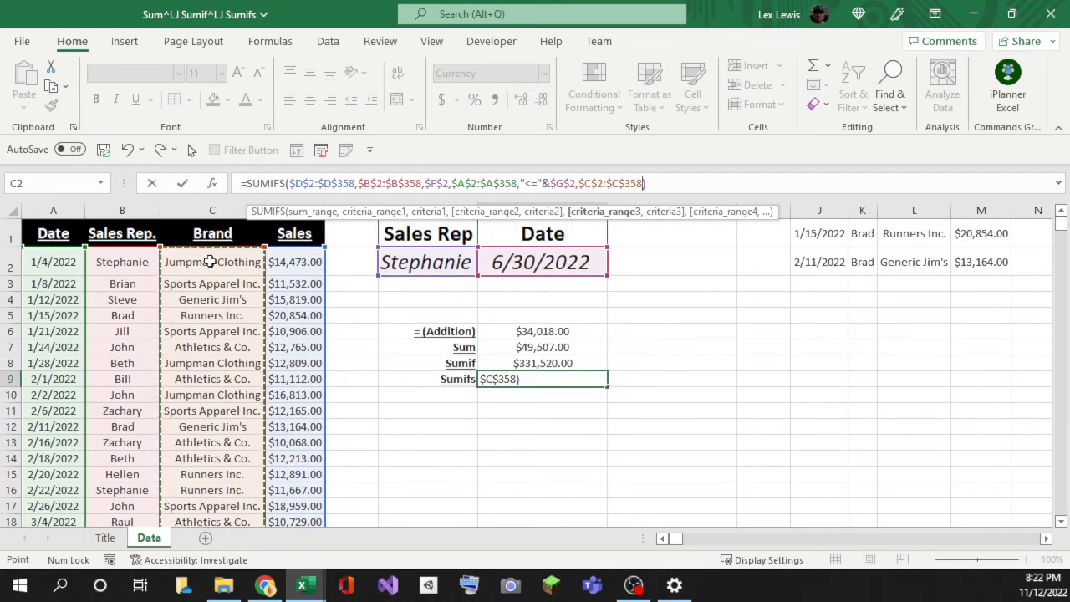
type(",")
left_click(647, 263)
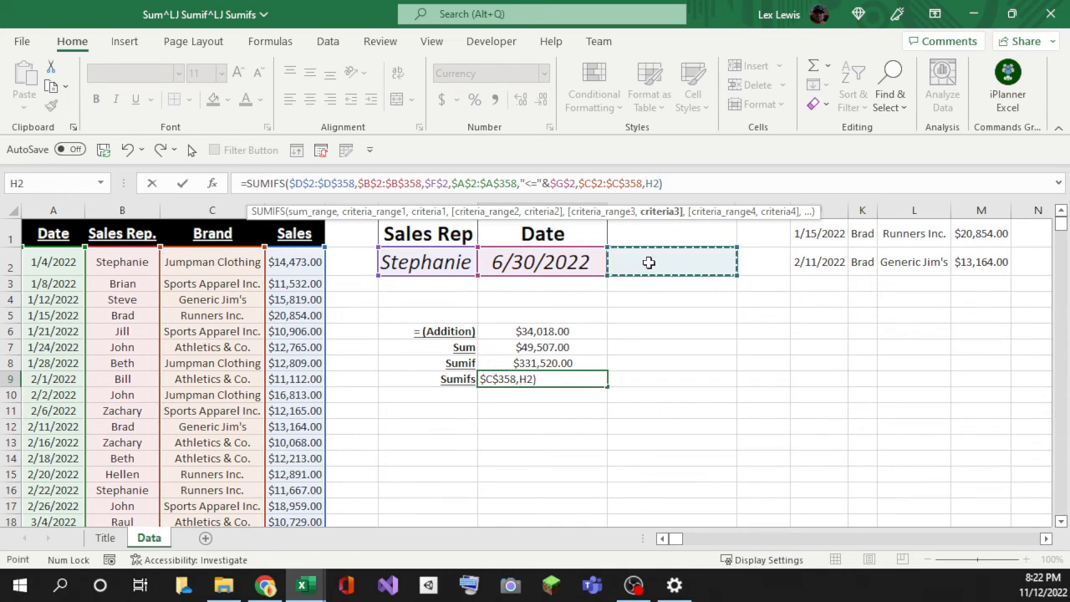
key("F4")
key("Return")
key("Up")
key("Up")
key("Up")
key("Up")
key("Up")
key("Up")
key("Up")
key("Up")
key("Up")
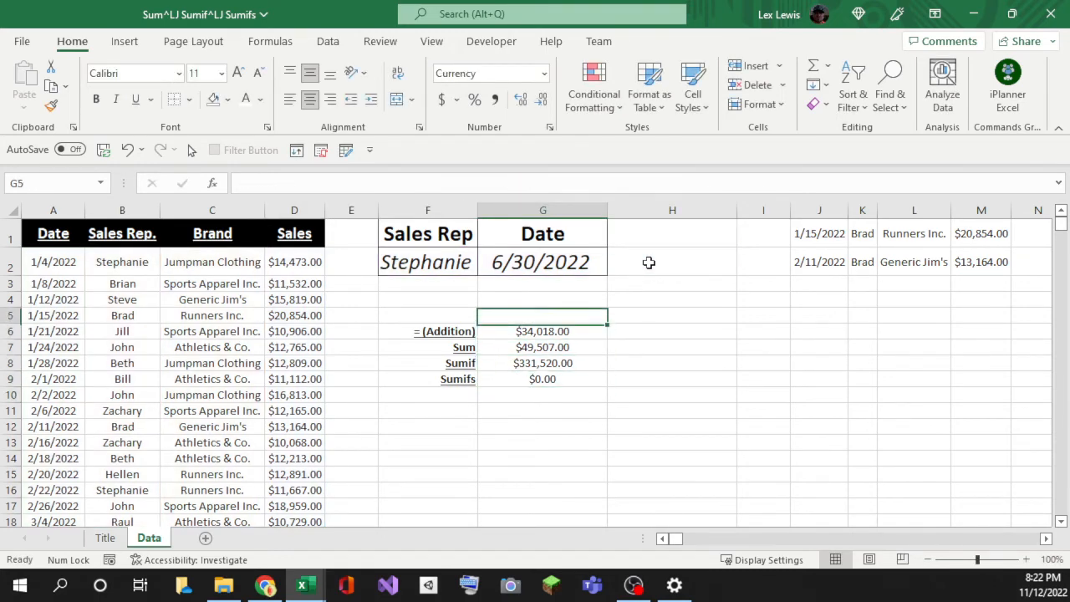
Step: Add a 'Brand' header in H1 formatted like the Date header in G1
key("Right")
type("Brand")
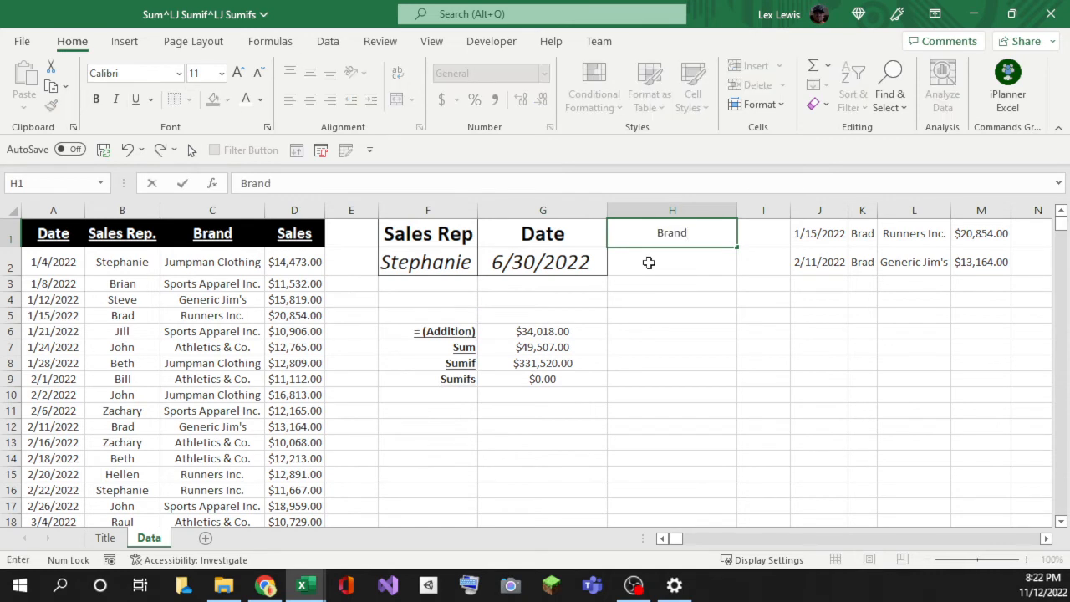
key("Left")
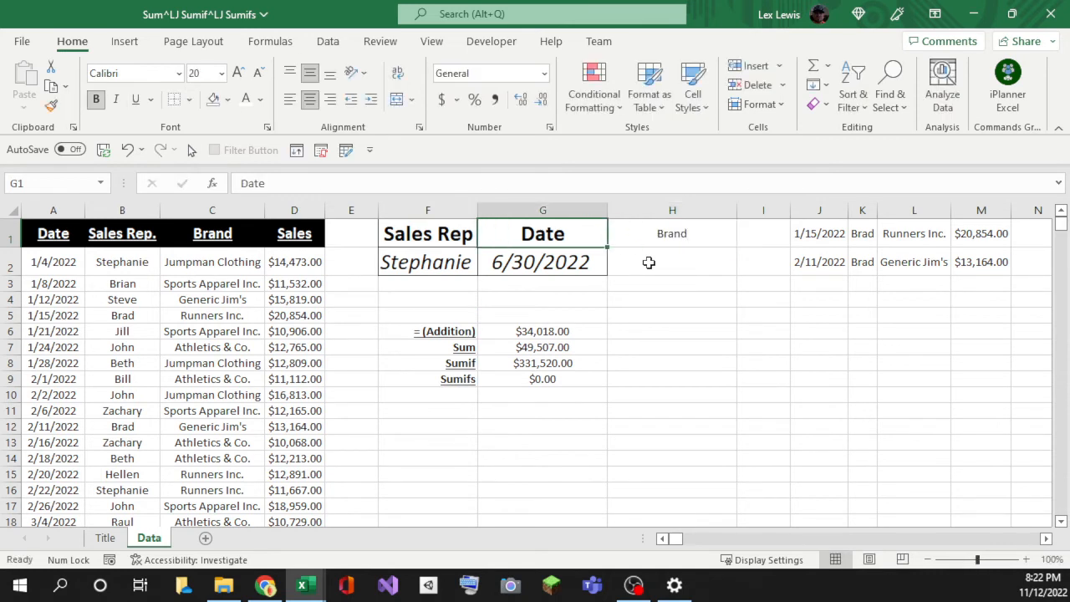
key("ctrl+c")
key("Right")
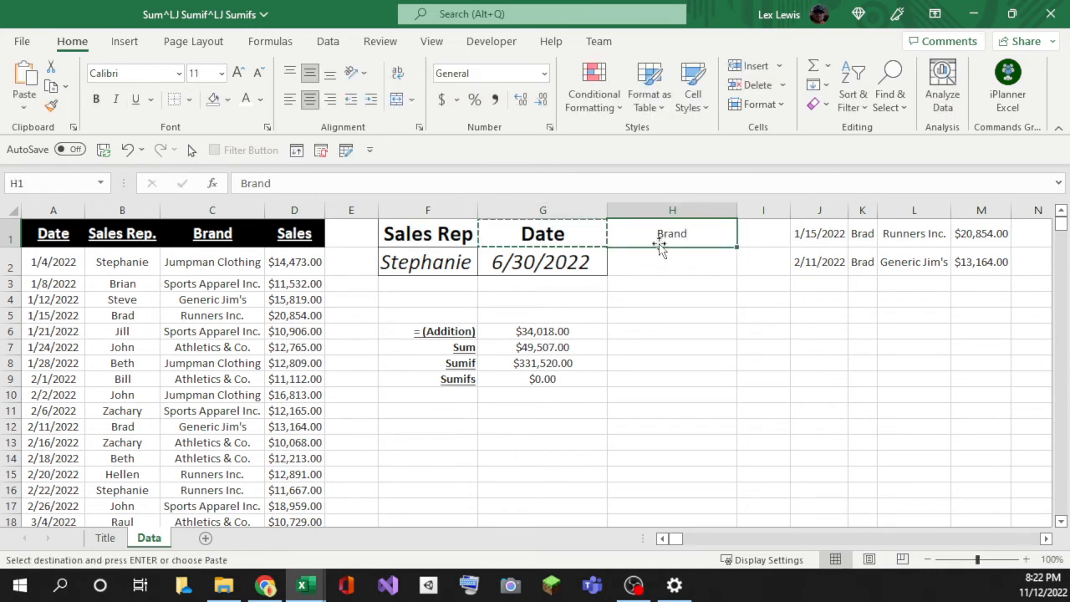
right_click(660, 240)
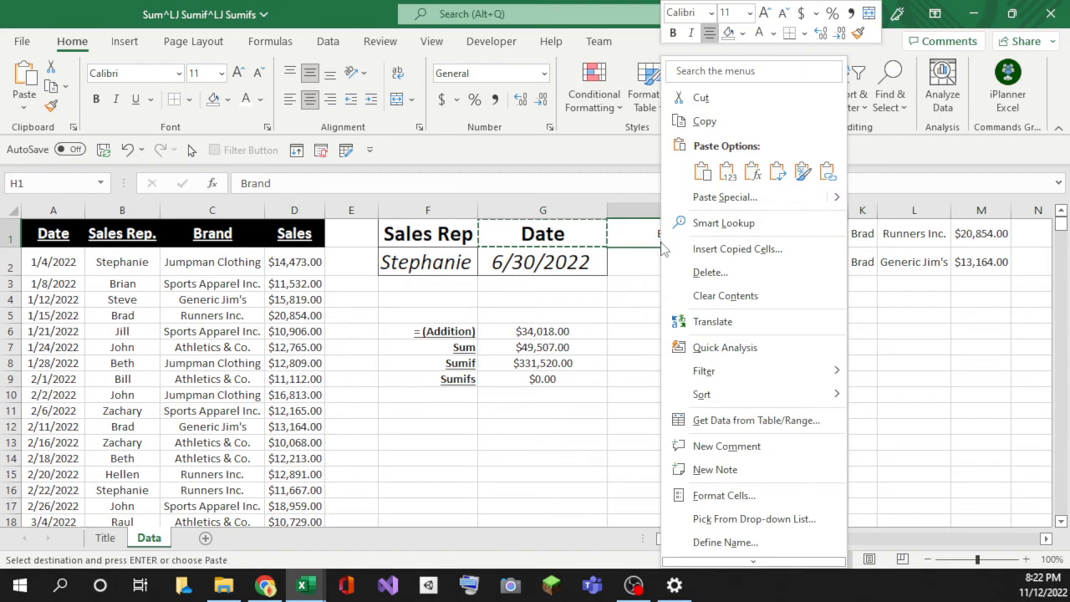
left_click(802, 176)
left_click(547, 234)
left_click(654, 234)
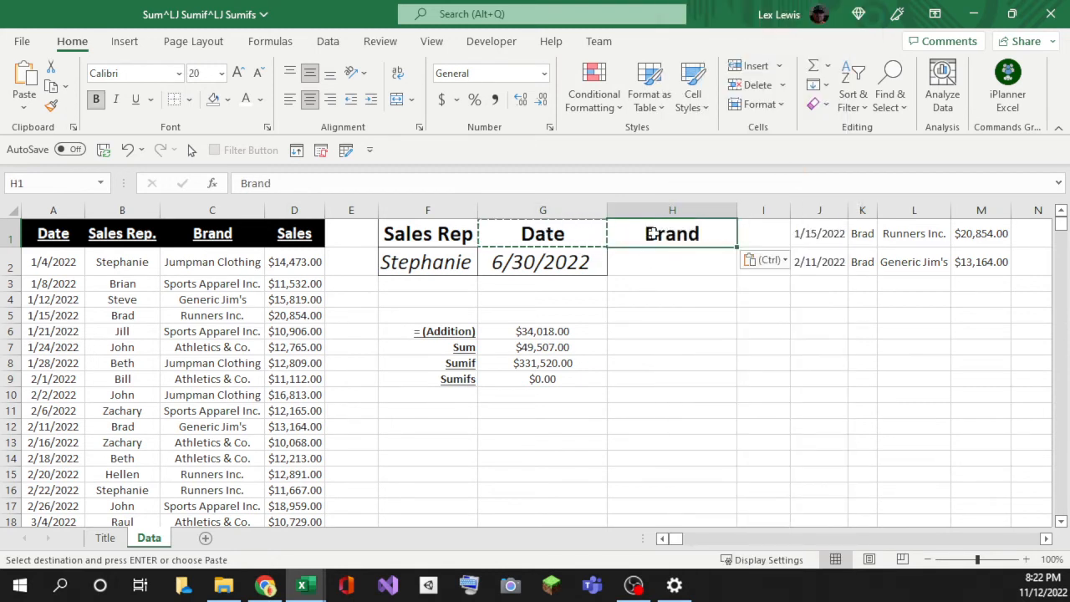
Step: Paste the Sales Rep input F2's formatting onto the empty Brand input cell H2
left_click(644, 255)
left_click(566, 267)
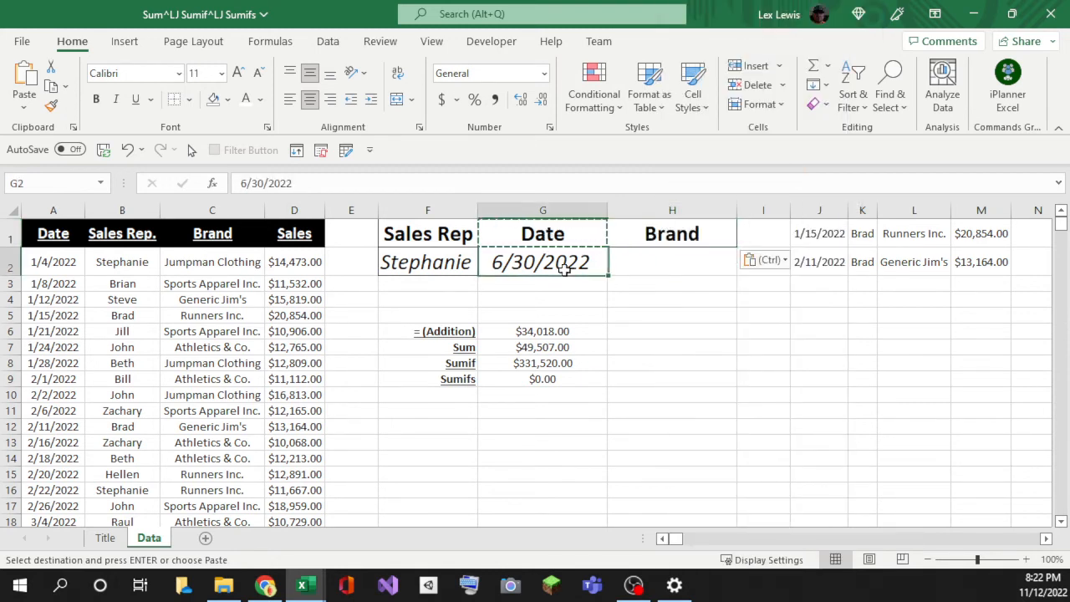
left_click(413, 270)
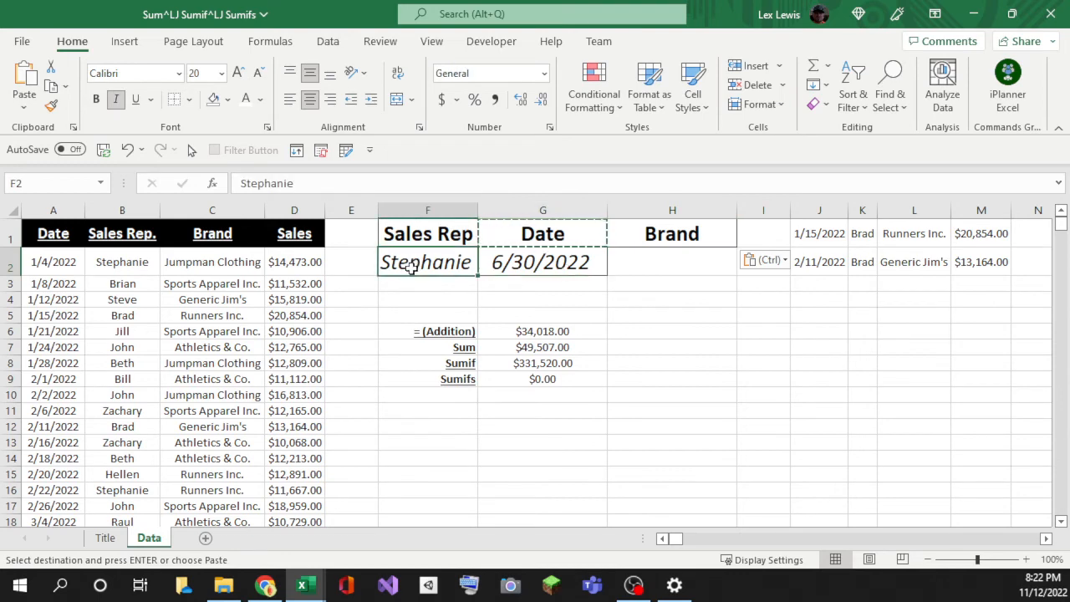
key("ctrl+c")
right_click(639, 258)
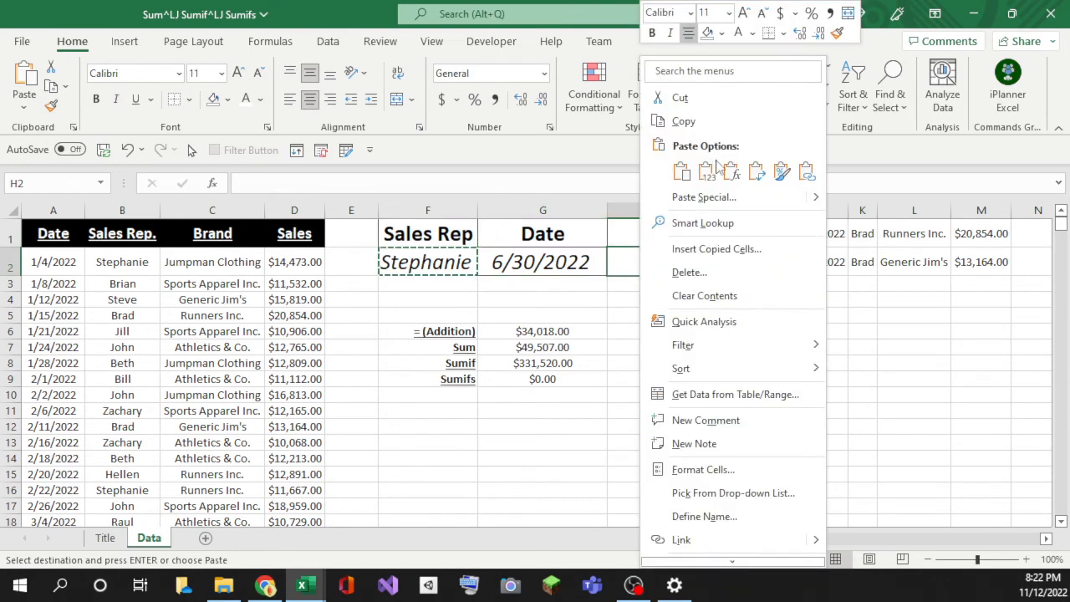
left_click(769, 174)
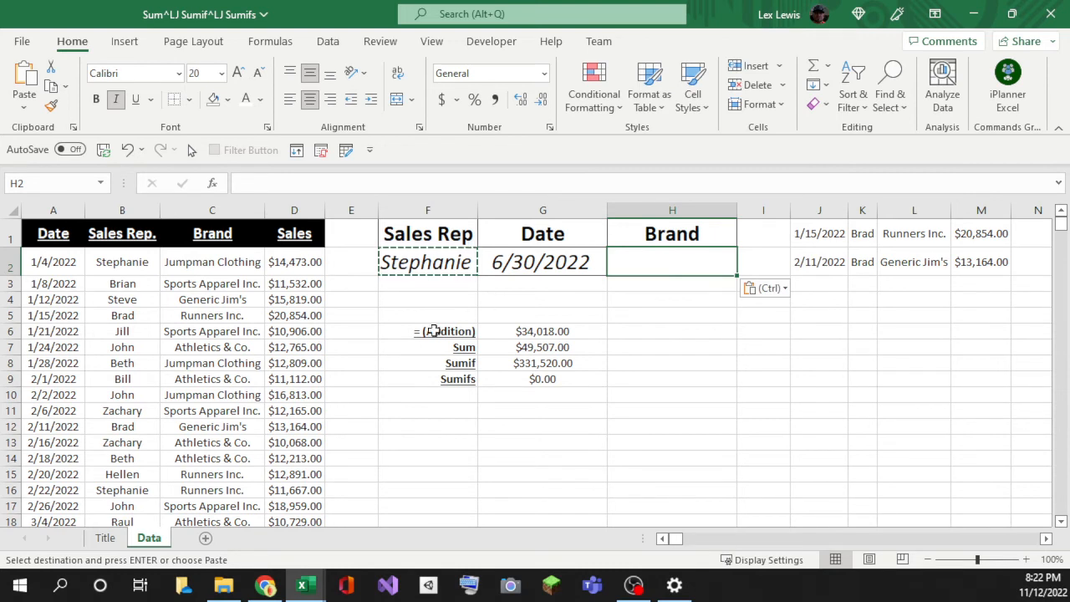
Step: Enter 'Jumpman Clothing' in H2 so G9 reads $14,473.00, and autofit column H to fit it
type("Ju")
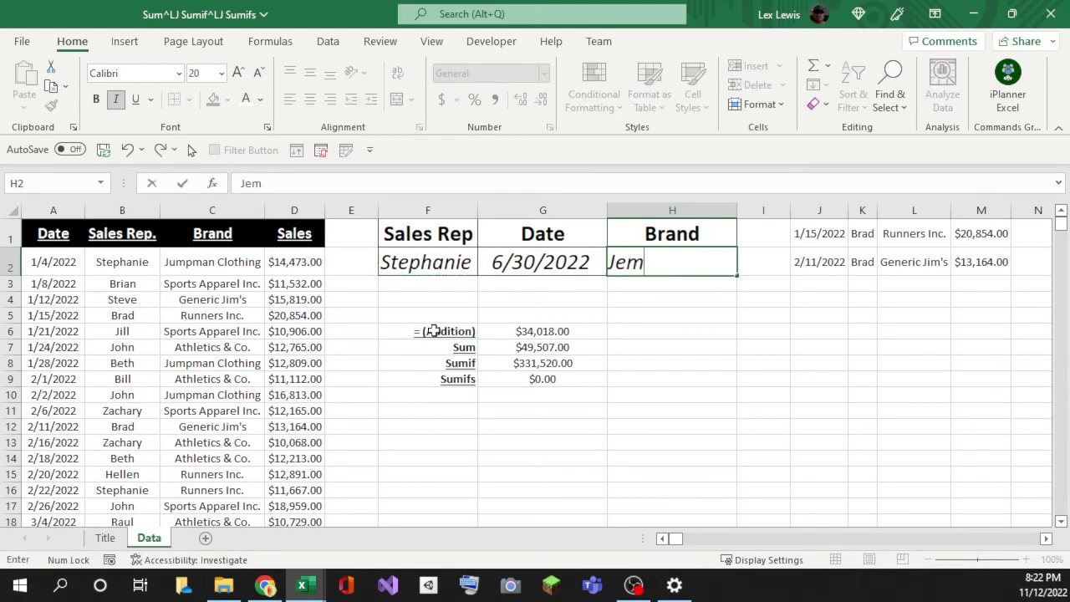
type("mpam")
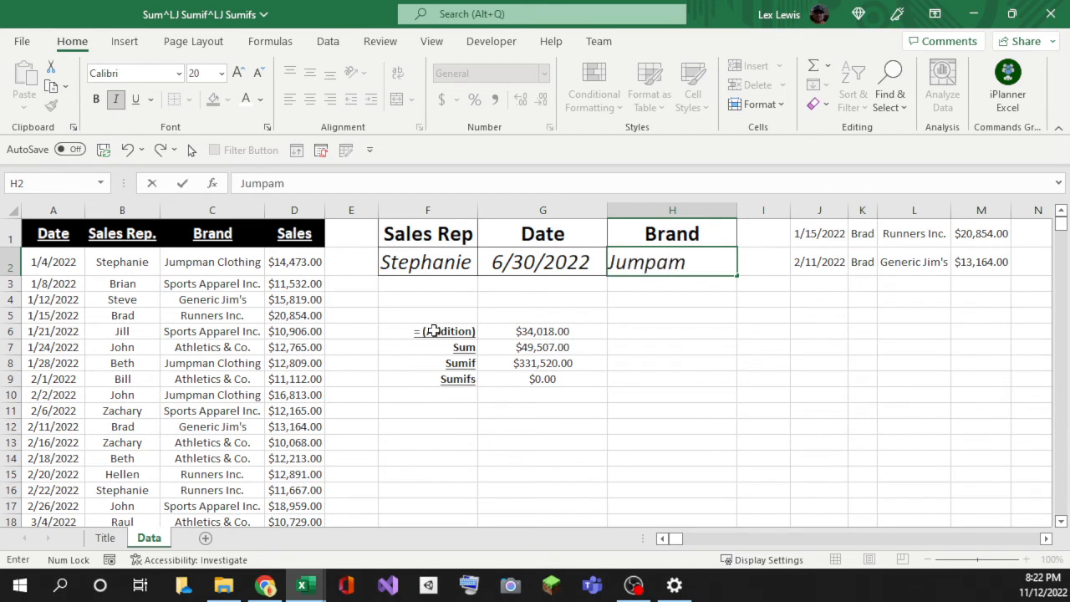
key("BackSpace")
key("BackSpace")
type("man Clothing")
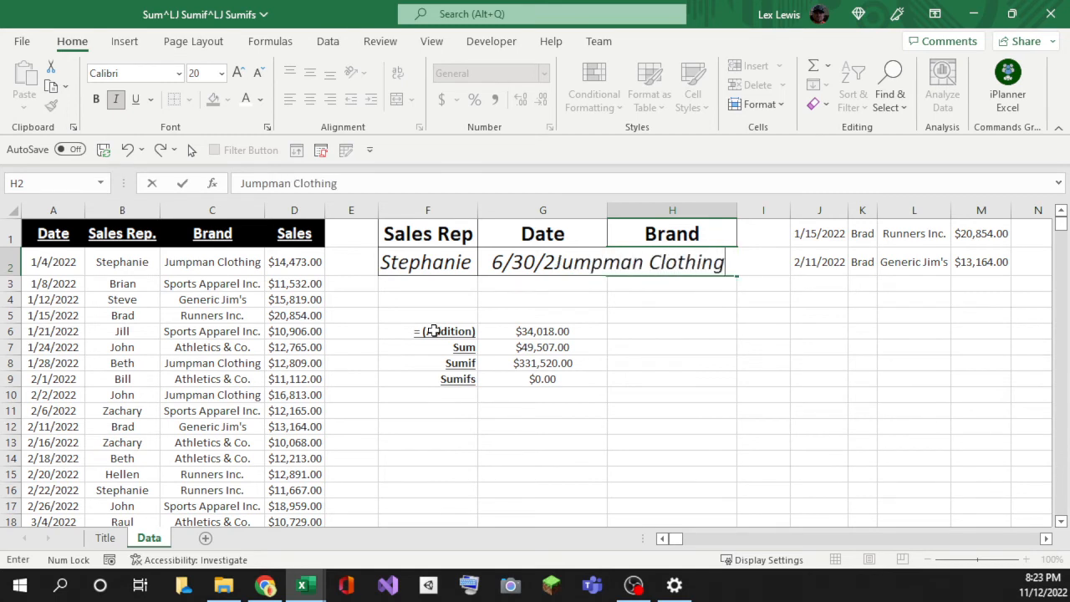
key("Return")
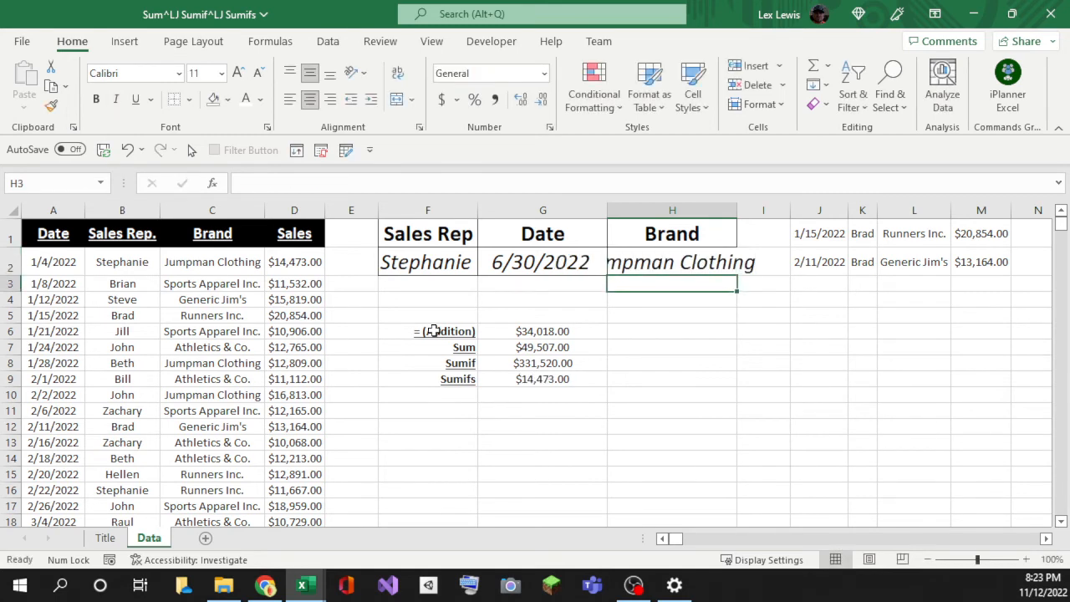
left_click(504, 381)
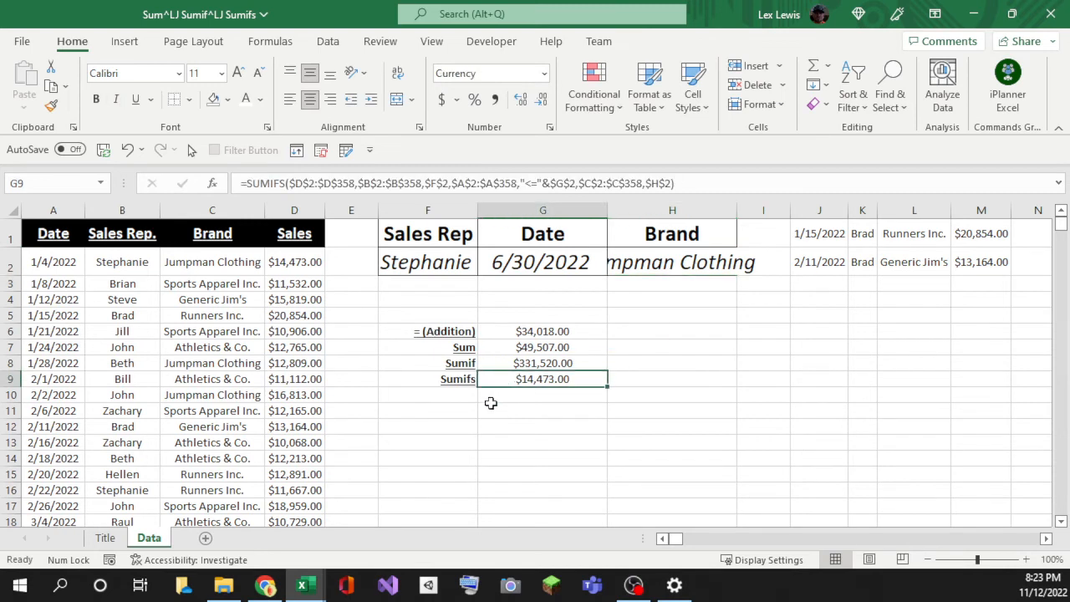
double_click(737, 210)
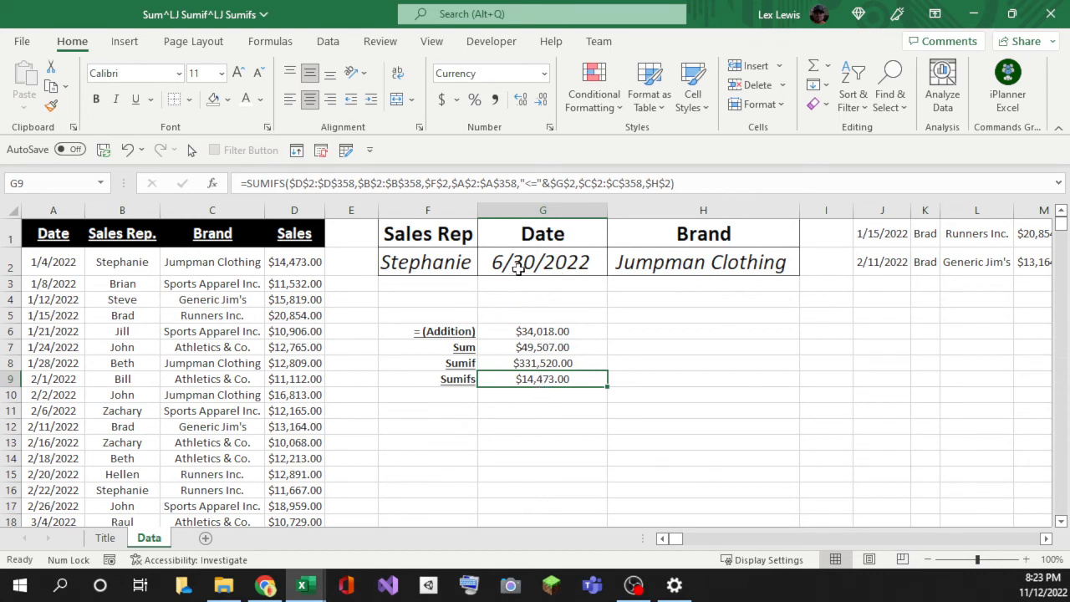
left_click(517, 269)
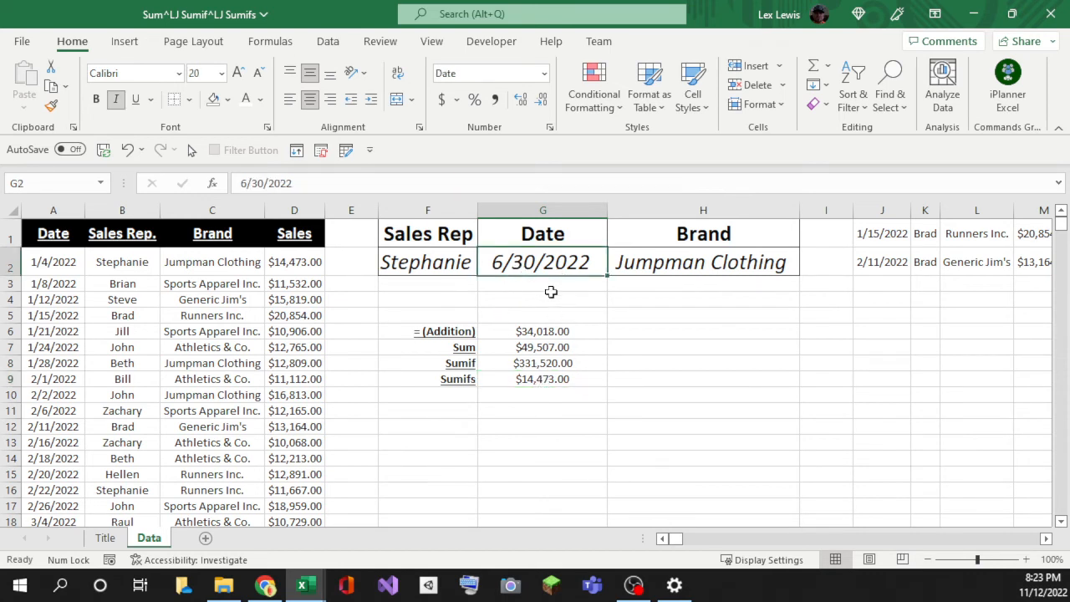
Step: Enter 12/31/2022 in G2 and 'Generic Jim's' in H2 so the Sumifs in G9 reads $55,985.00
type("12/")
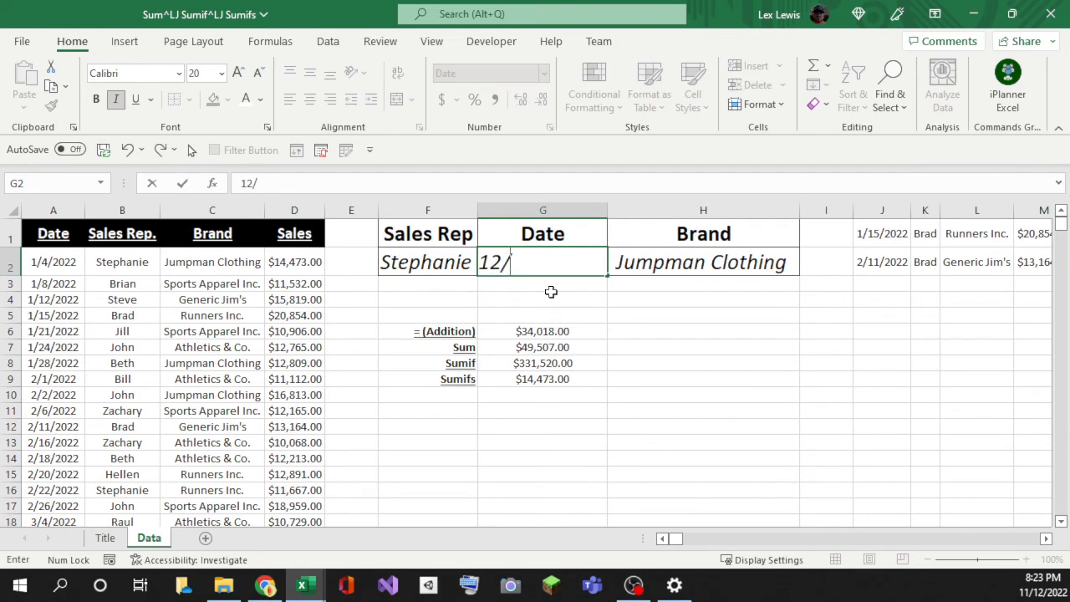
type("31/2022")
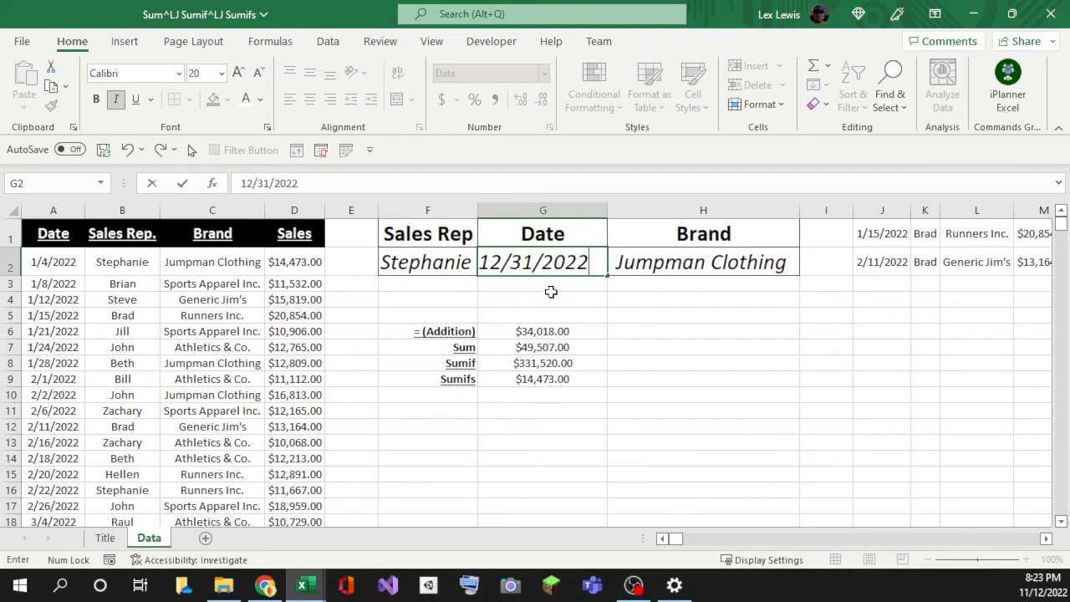
key("Return")
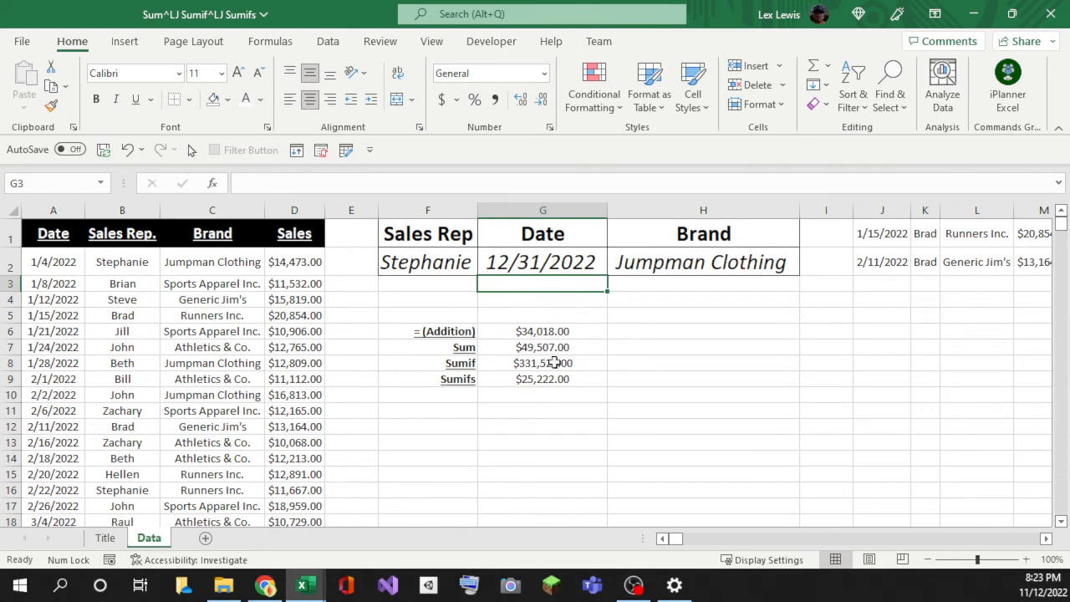
left_click(660, 264)
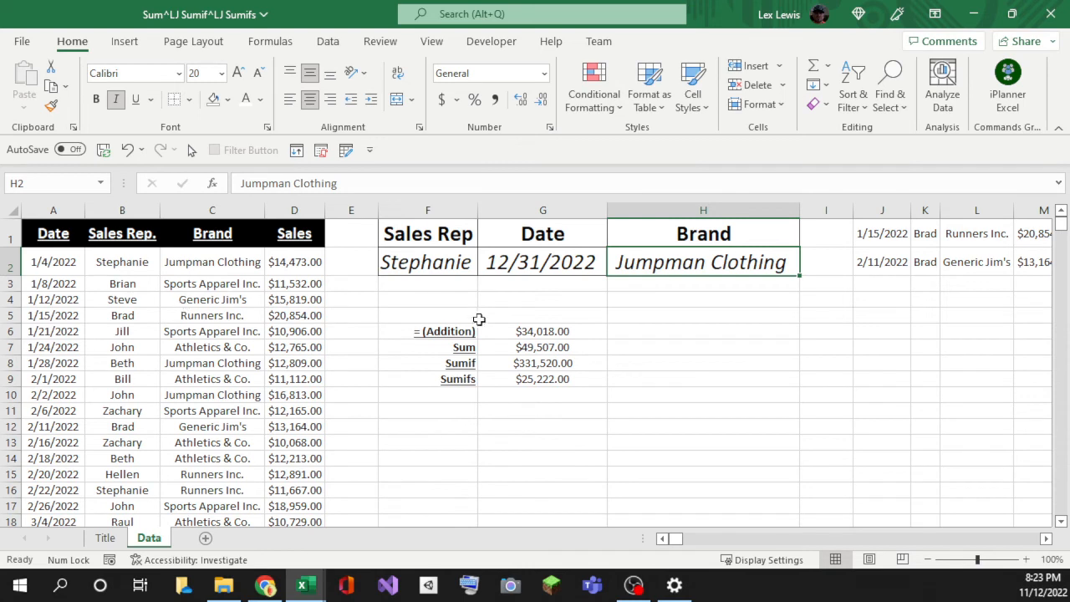
type("Gerneric")
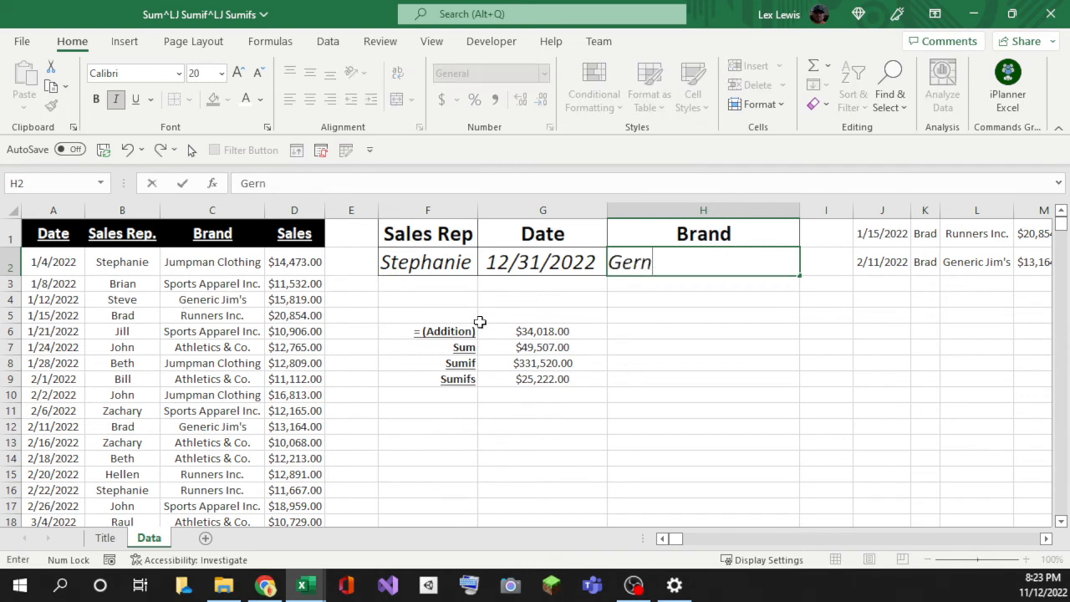
key("BackSpace")
key("BackSpace")
key("BackSpace")
key("BackSpace")
key("BackSpace")
key("BackSpace")
type("neric Jim's")
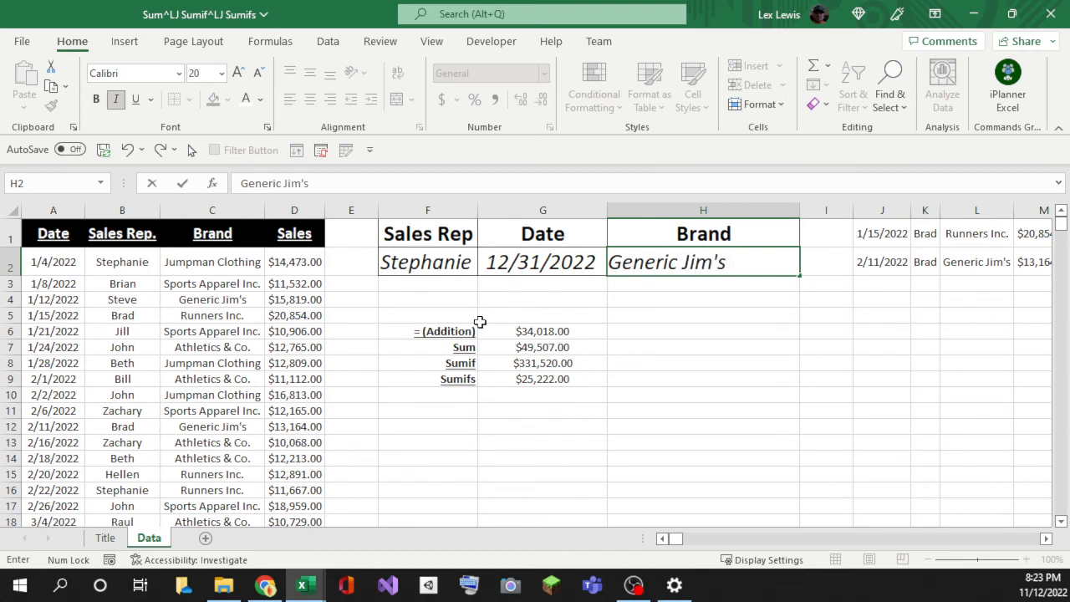
key("Return")
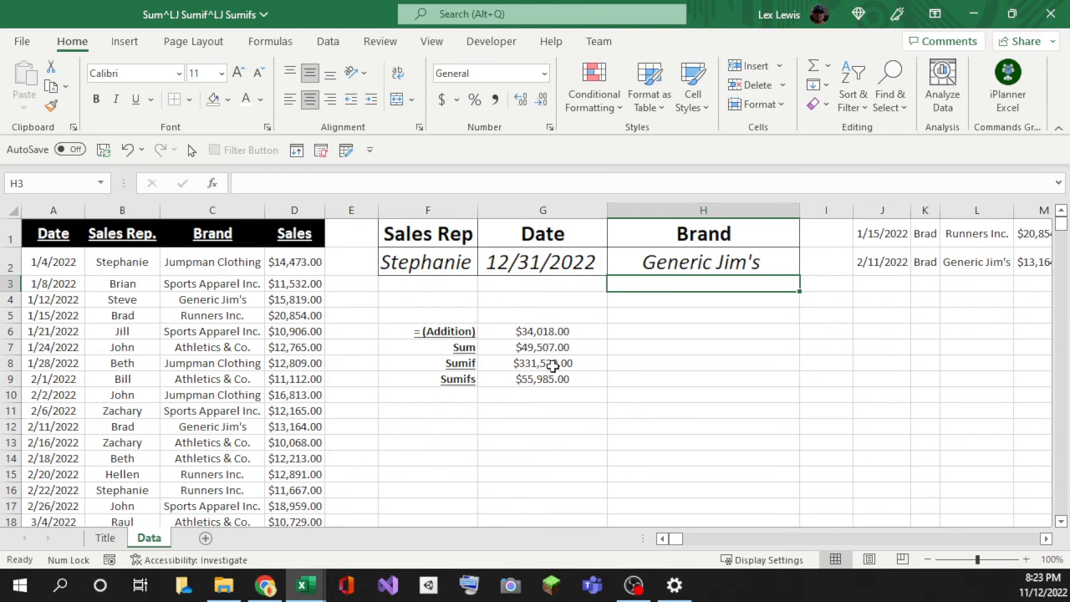
left_click(570, 298)
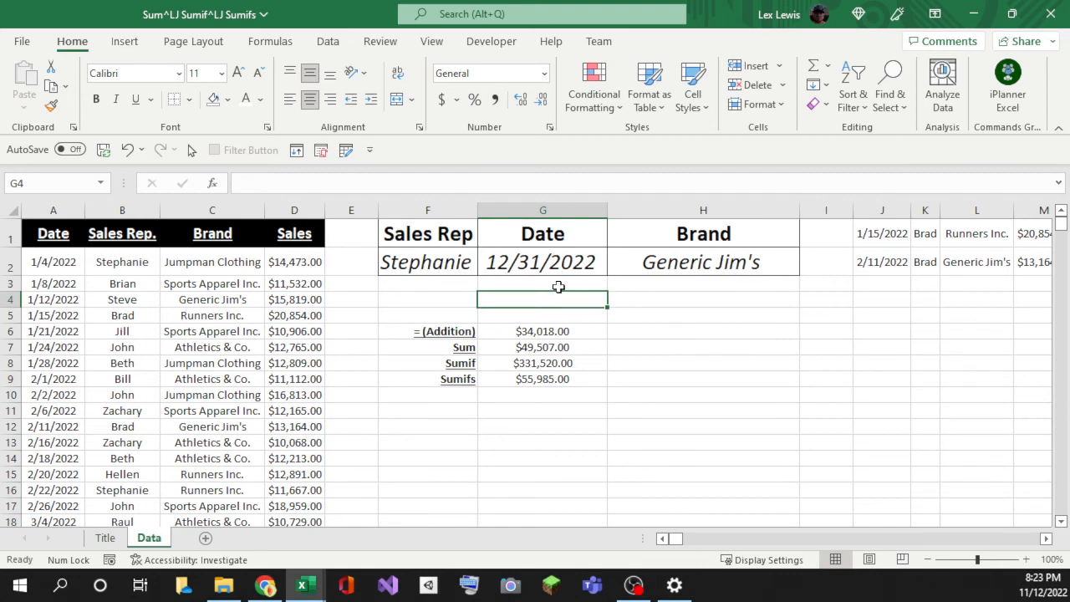
left_click(38, 262)
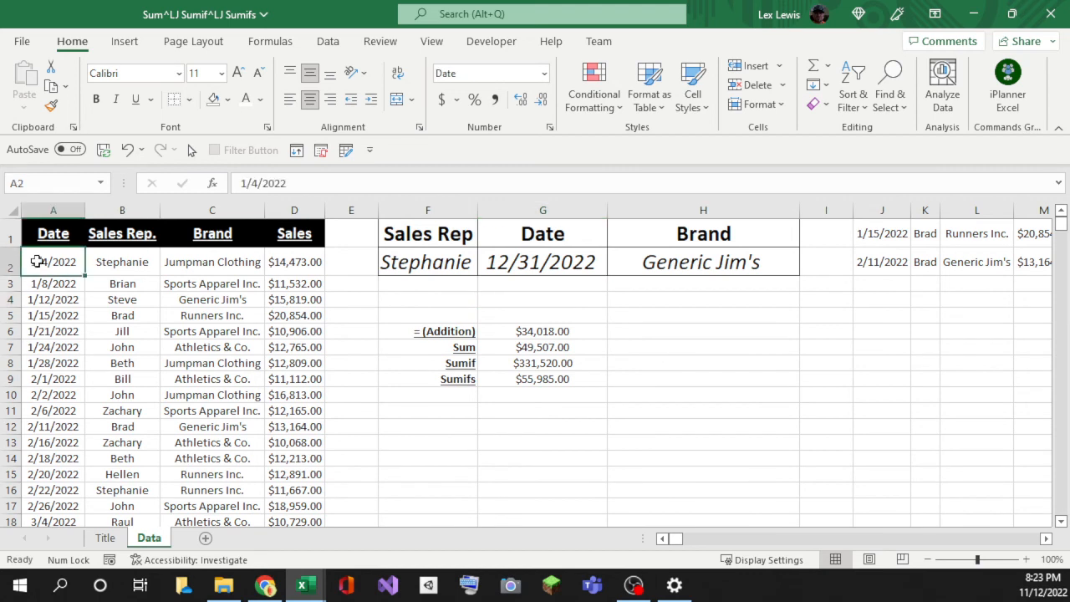
key("Right")
key("Right")
key("Right")
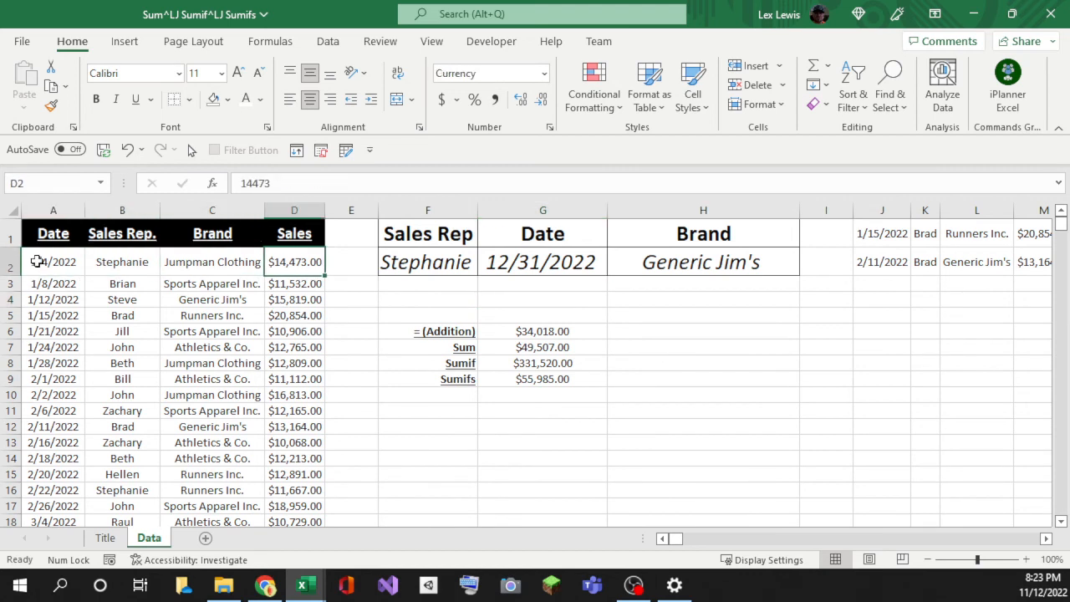
key("Left")
key("Left")
key("Left")
key("Up")
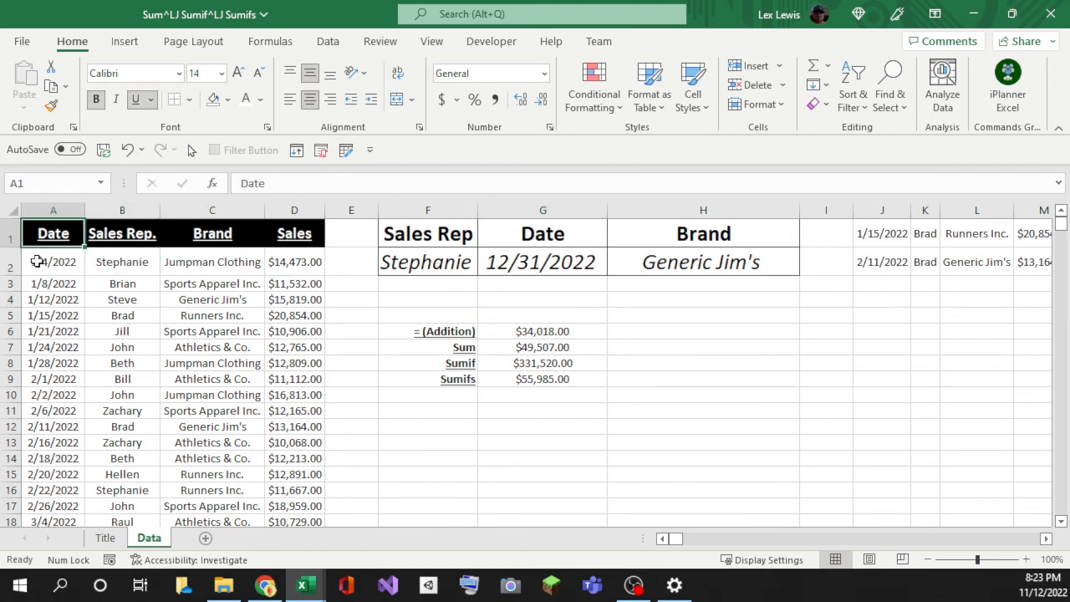
key("Right")
key("Right")
key("Right")
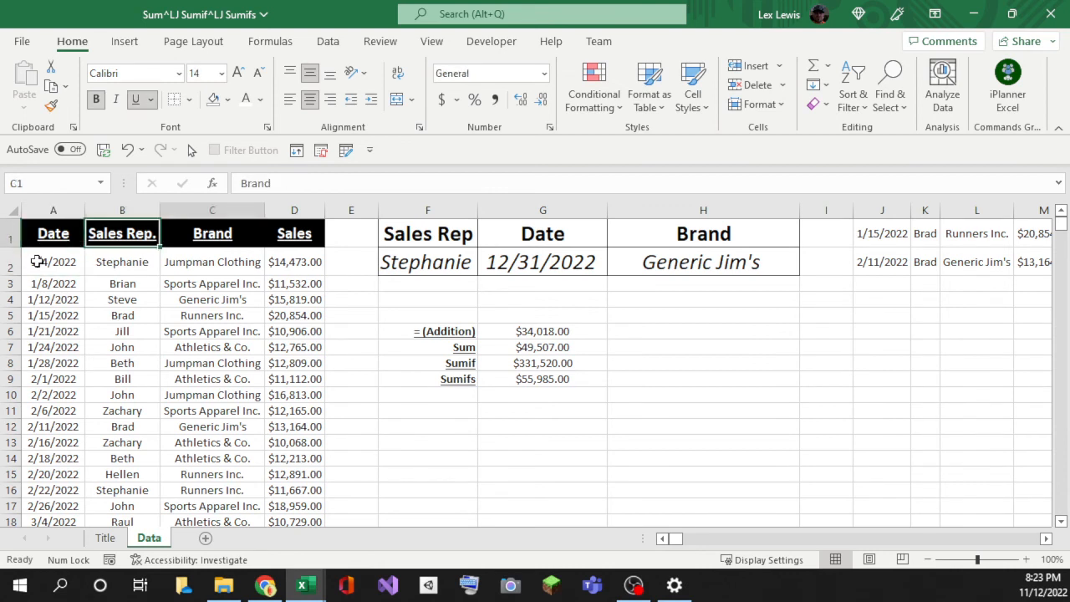
key("Down")
key("Left")
key("Left")
key("Left")
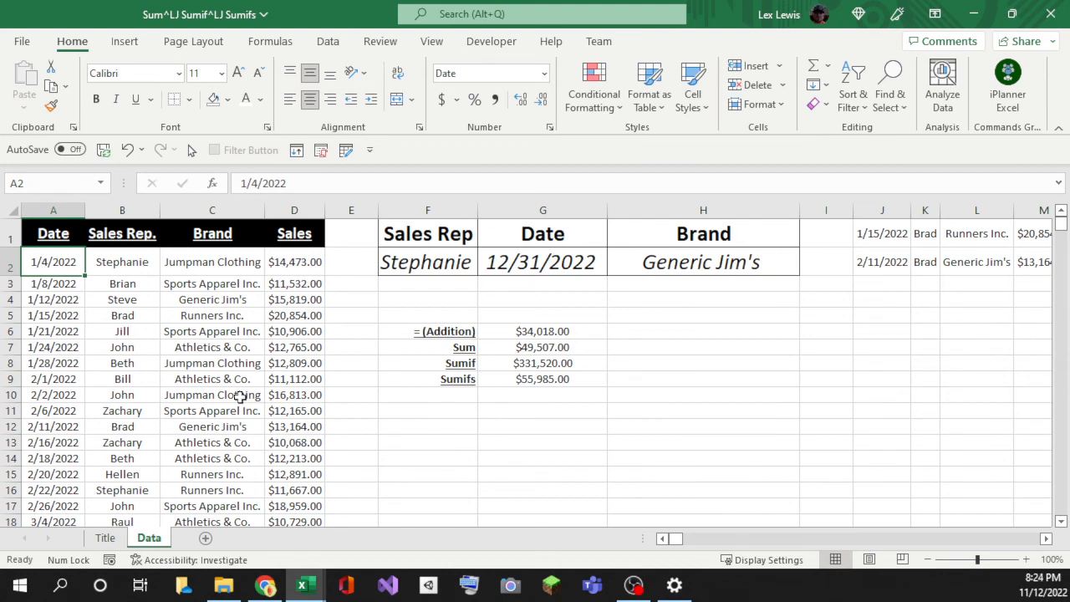
left_click_drag(439, 333, 520, 335)
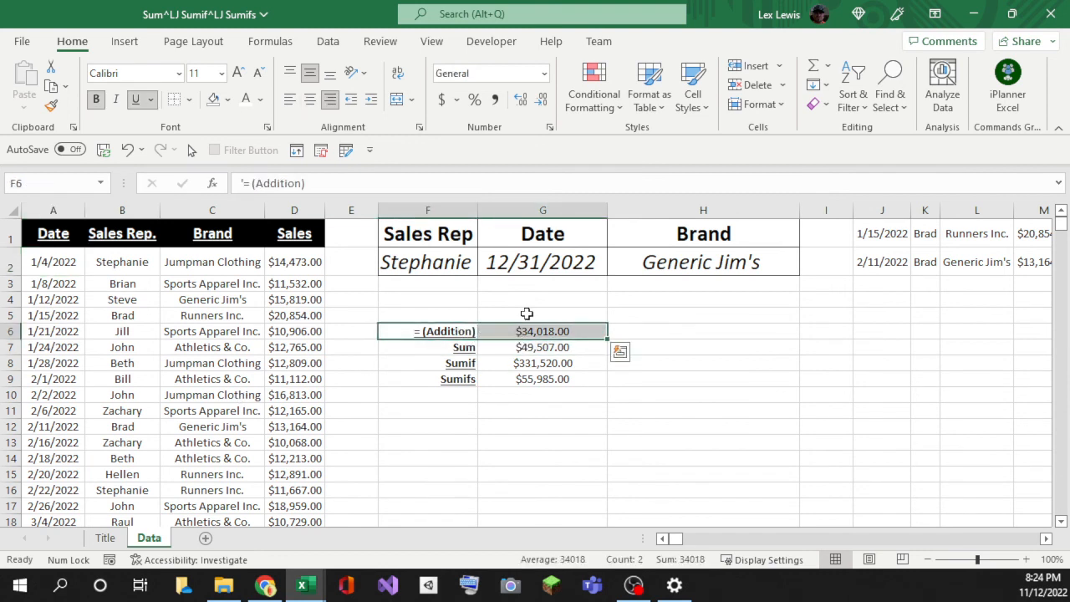
left_click(514, 306)
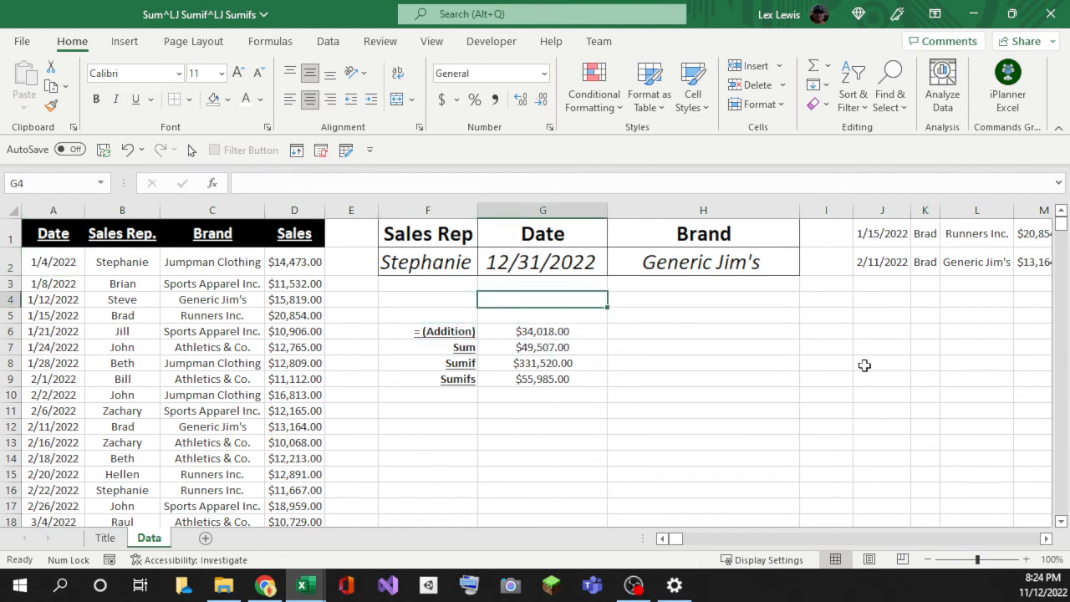
left_click(1046, 538)
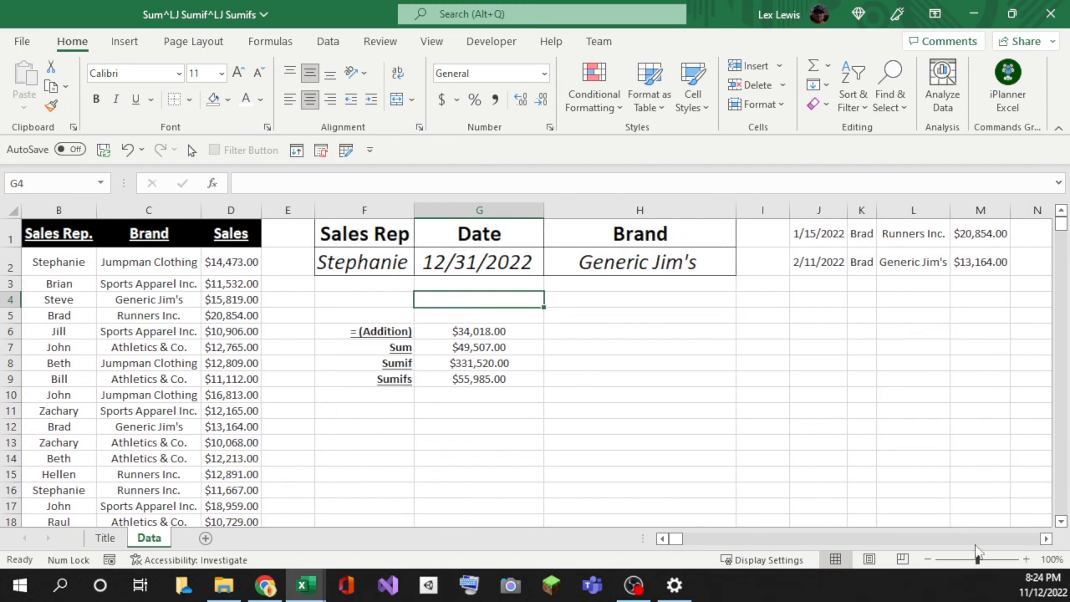
left_click(662, 539)
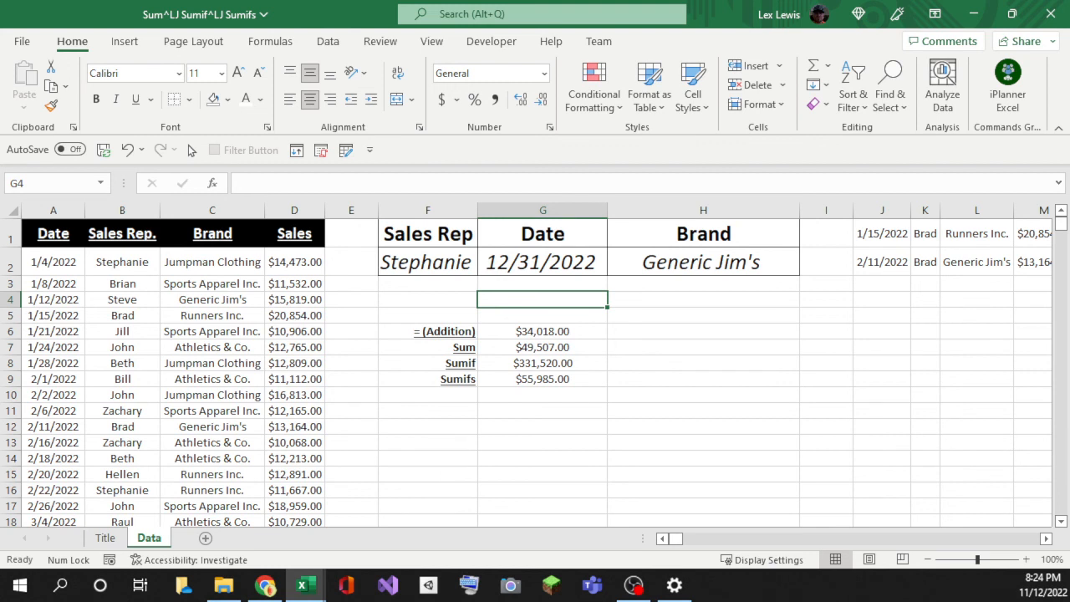
key("alt+Tab")
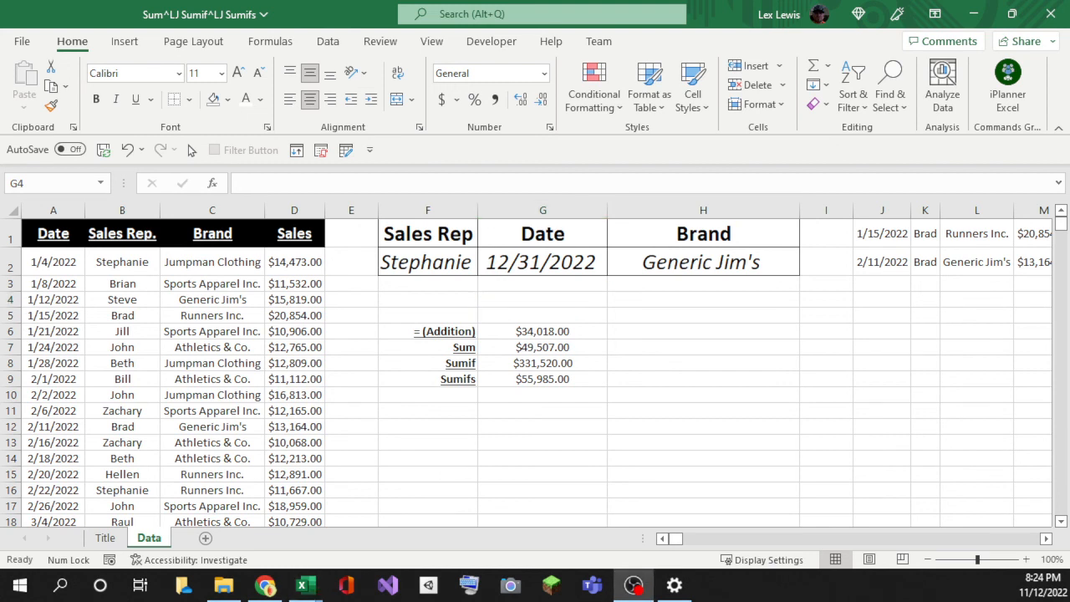